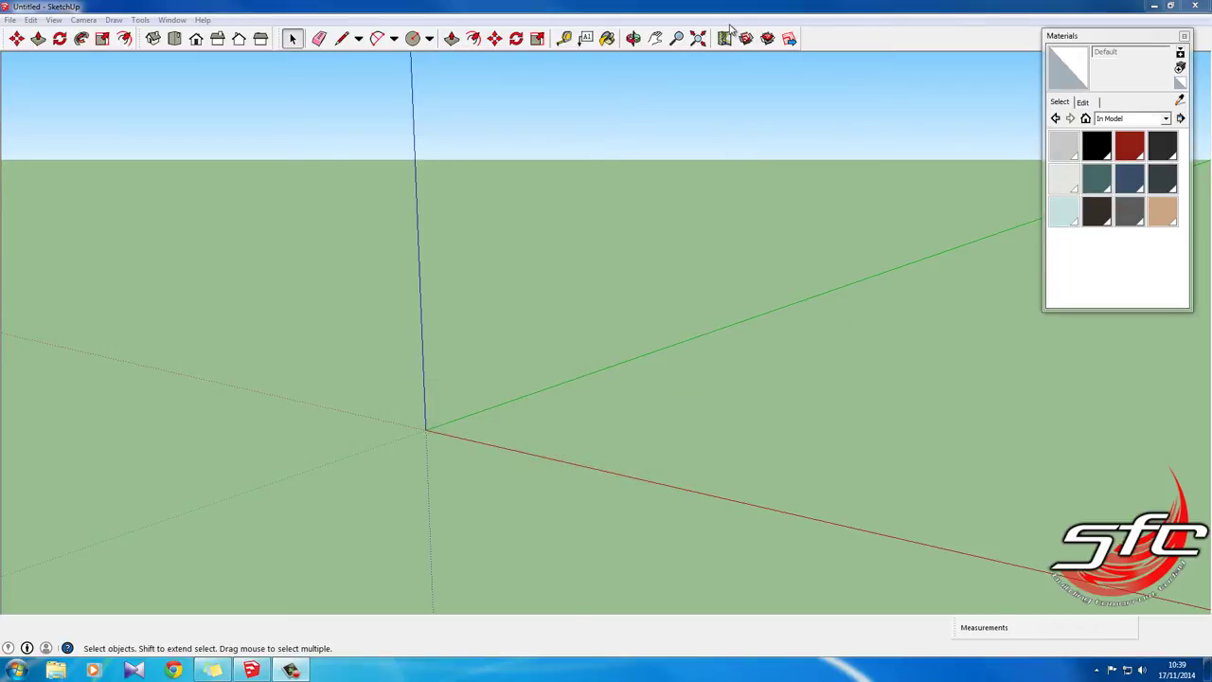
Step: Draw a rectangle on the ground and push it up into a 1.34m-tall box
{"action": "left_click", "coordinate": [428, 39]}
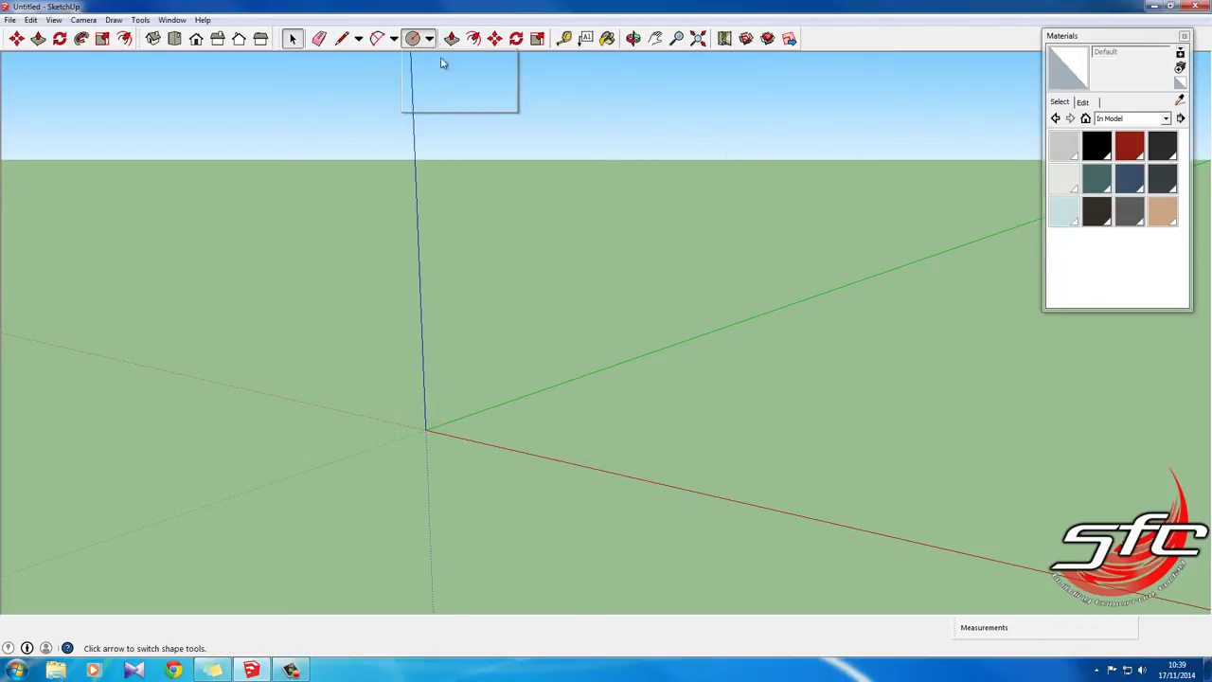
{"action": "left_click", "coordinate": [428, 59]}
{"action": "left_click", "coordinate": [121, 407]}
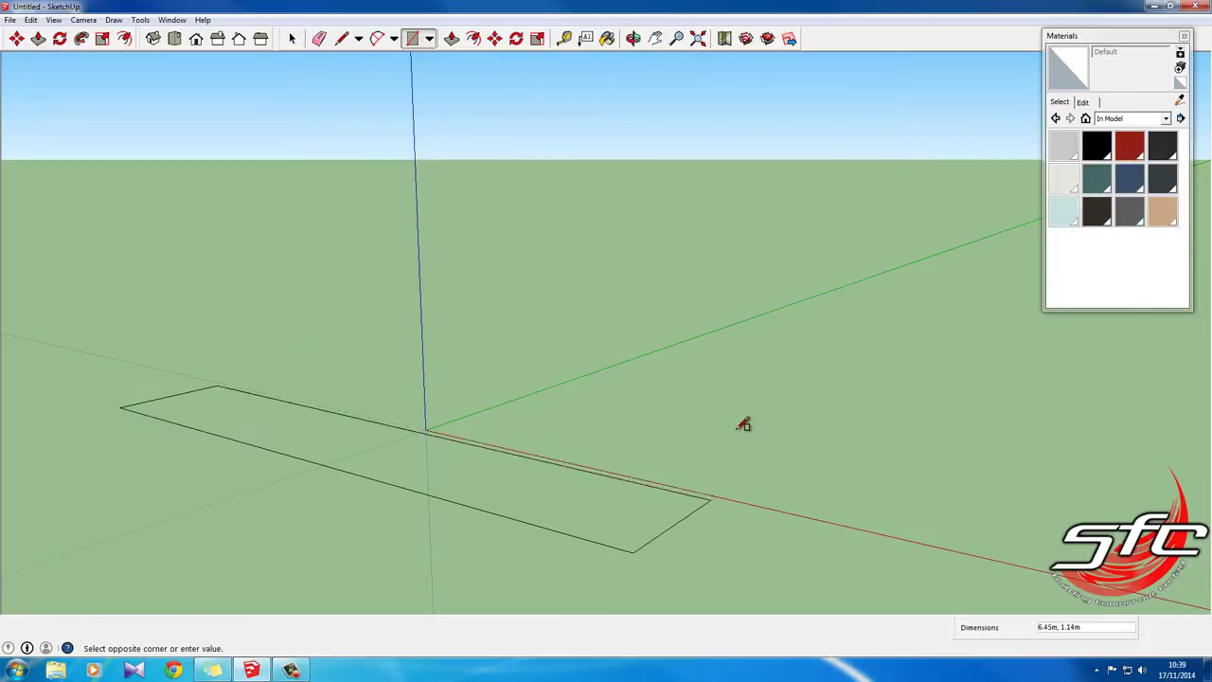
{"action": "left_click", "coordinate": [736, 418]}
{"action": "key", "text": "p"}
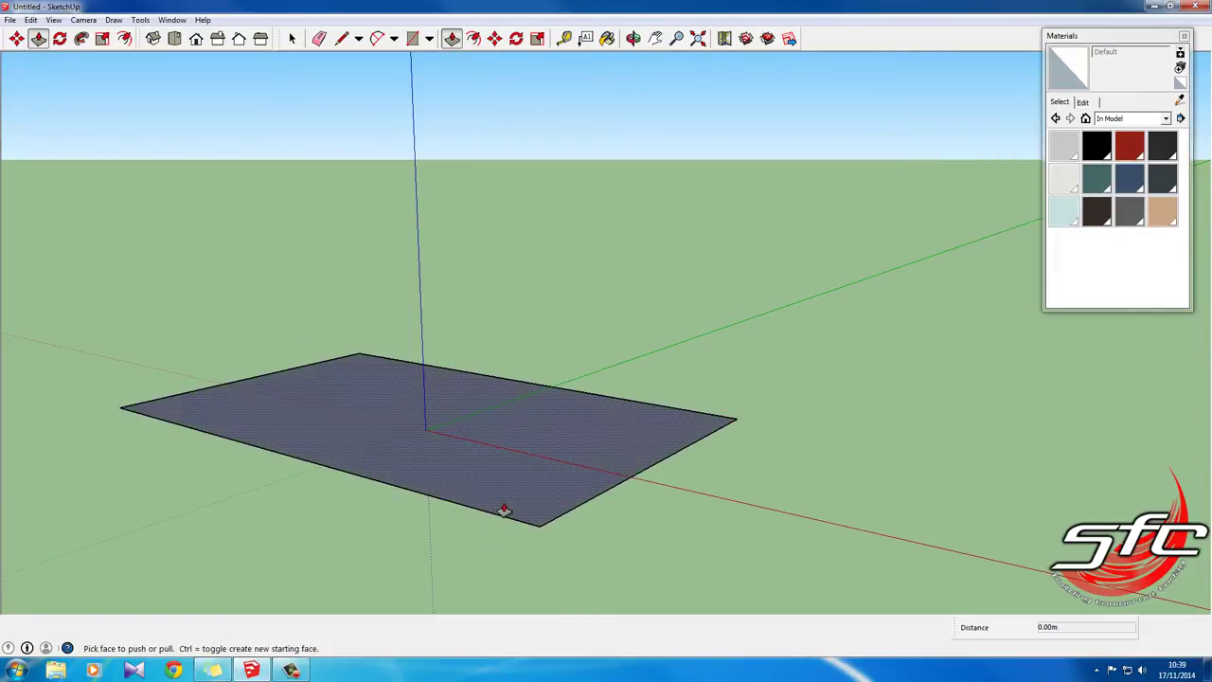
{"action": "left_click_drag", "start_coordinate": [503, 505], "coordinate": [541, 338]}
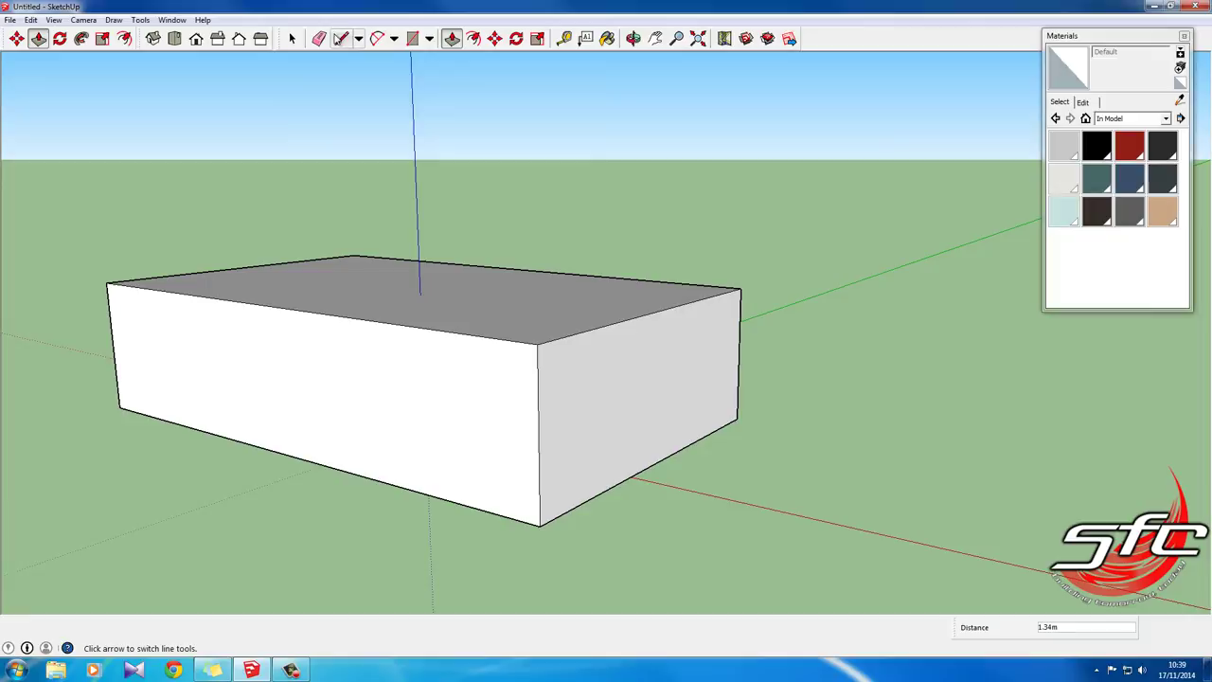
Step: Draw the first window rectangle on the box's long front face
{"action": "left_click", "coordinate": [412, 37]}
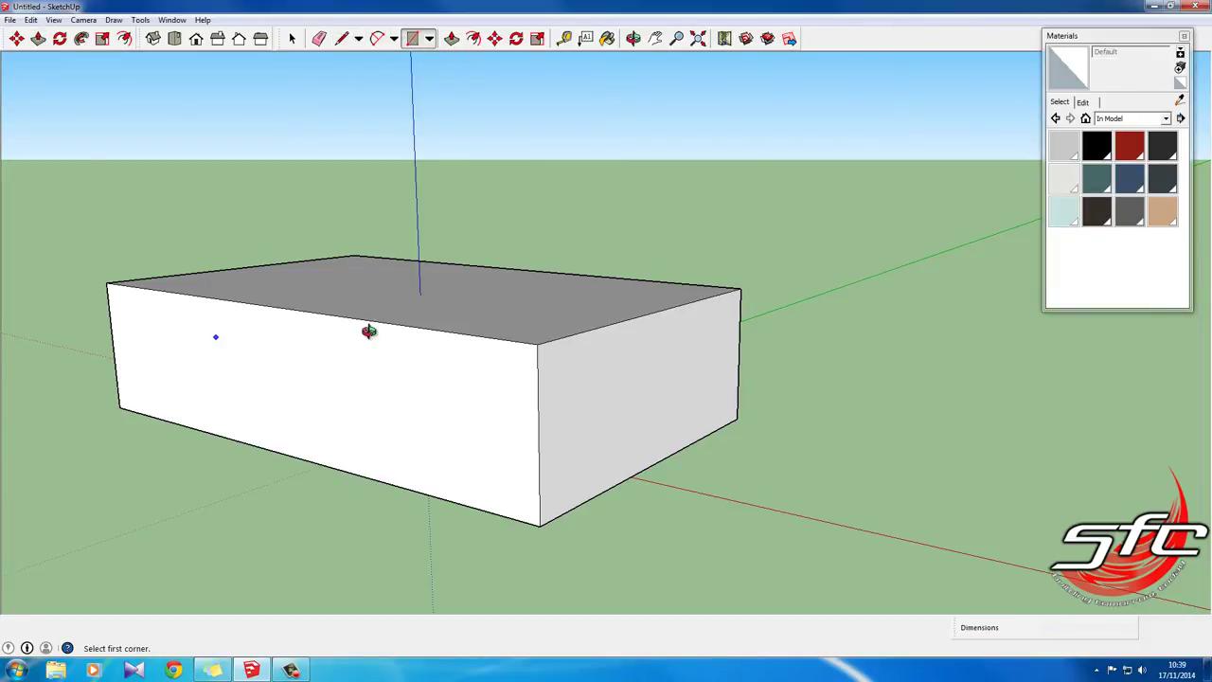
{"action": "middle_click_drag", "start_coordinate": [368, 331], "coordinate": [187, 330]}
{"action": "left_click", "coordinate": [142, 332]}
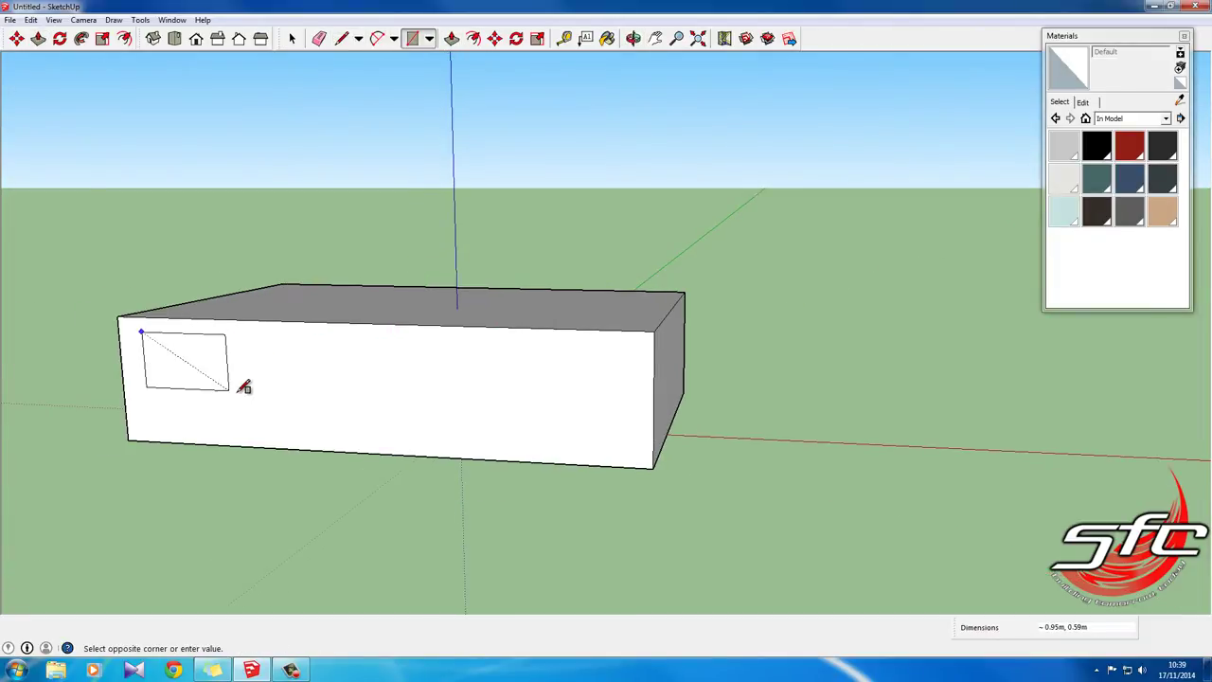
{"action": "left_click", "coordinate": [246, 413]}
Step: Select the window rectangle's face together with its edges
{"action": "left_click", "coordinate": [294, 39]}
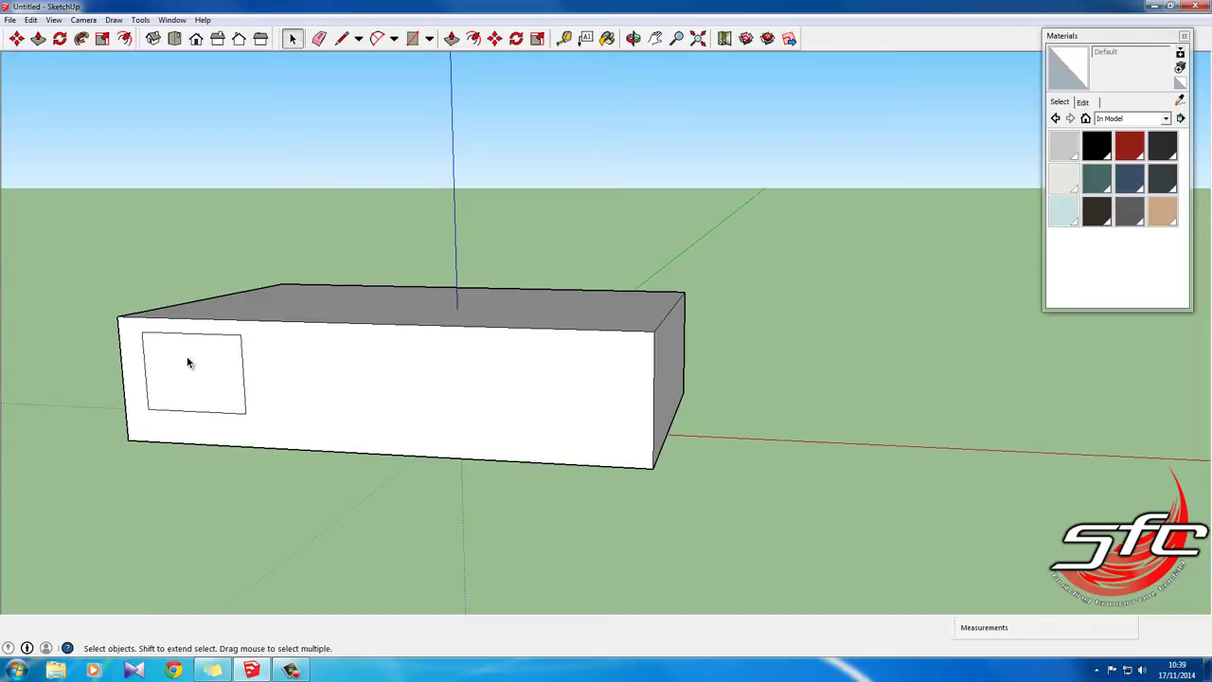
{"action": "left_click", "coordinate": [190, 362]}
{"action": "left_click", "coordinate": [494, 39]}
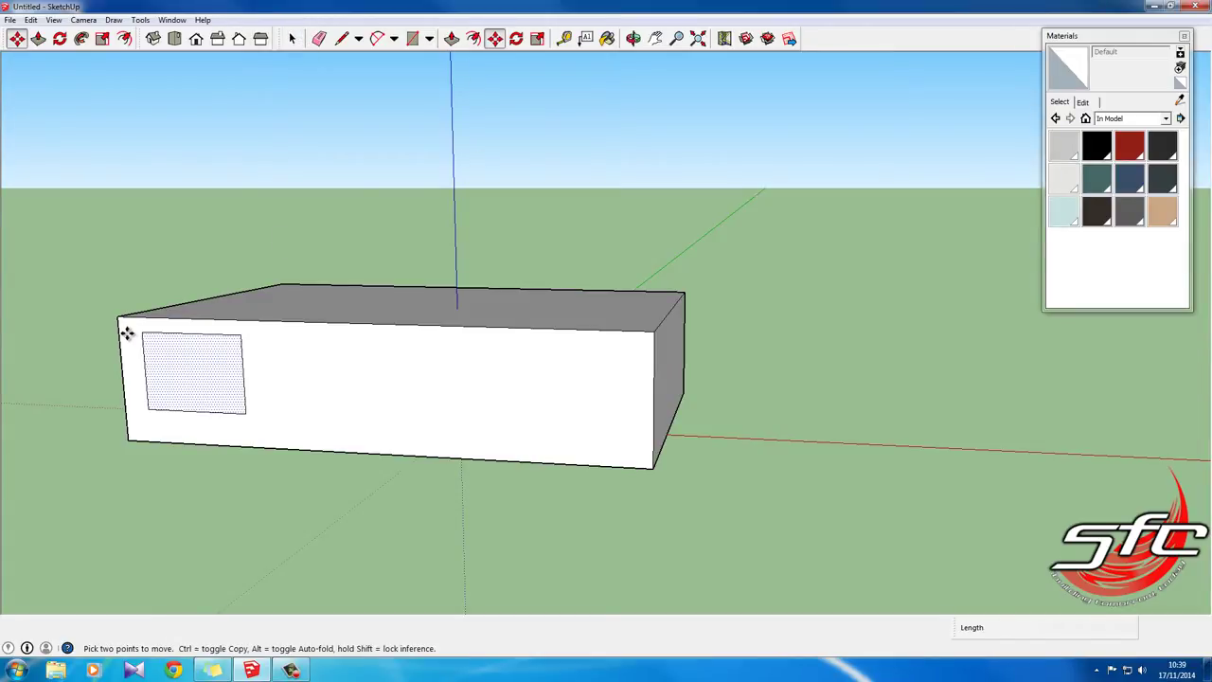
{"action": "left_click", "coordinate": [294, 39]}
{"action": "double_click", "coordinate": [194, 377]}
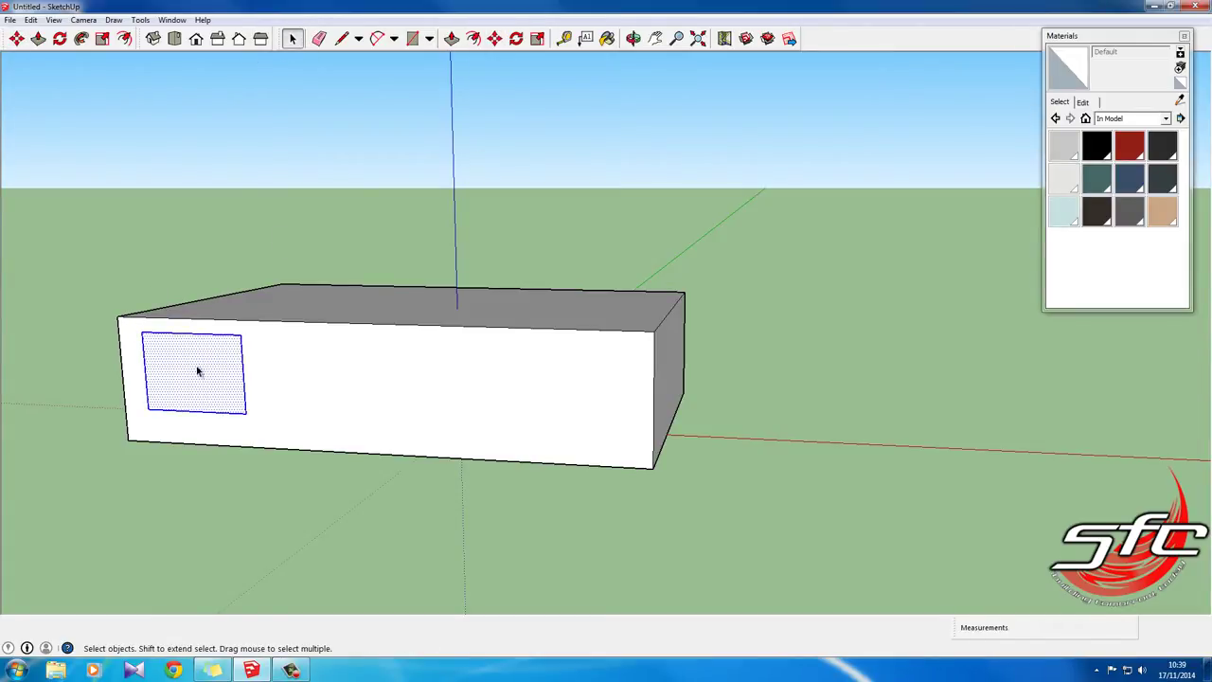
{"action": "left_click", "coordinate": [494, 39]}
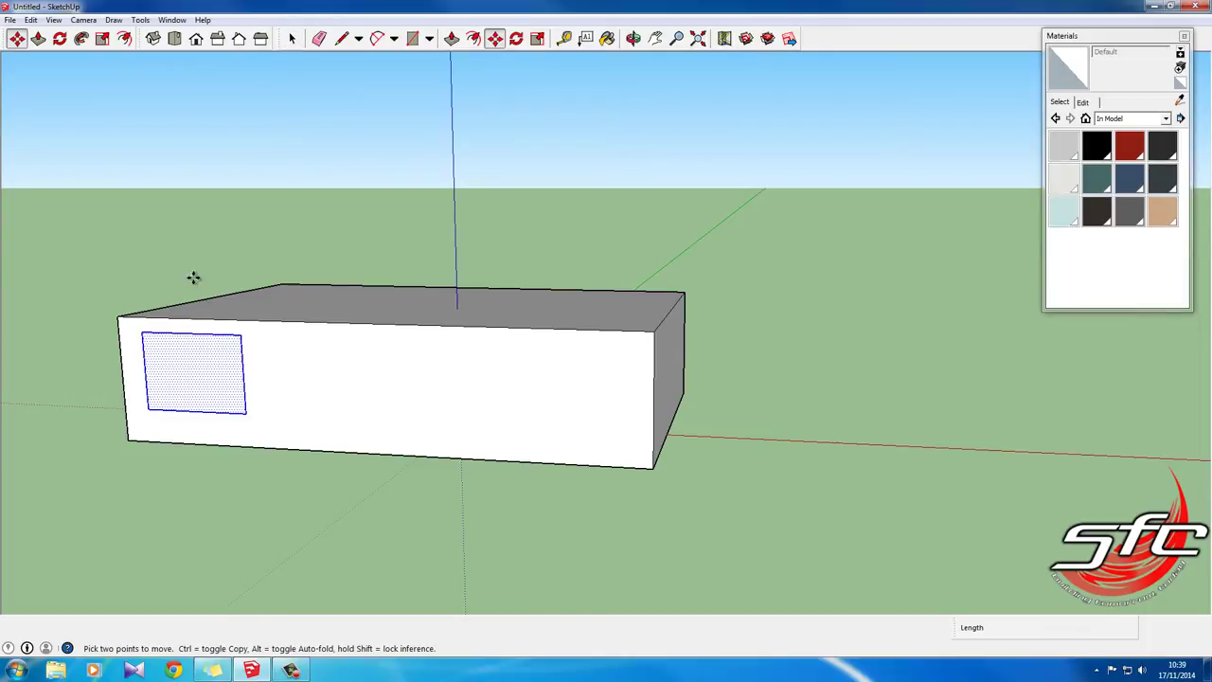
Step: Copy the window three times to the right, giving four windows in a row
{"action": "key", "text": "ctrl"}
{"action": "left_click", "coordinate": [117, 318]}
{"action": "left_click", "coordinate": [237, 318]}
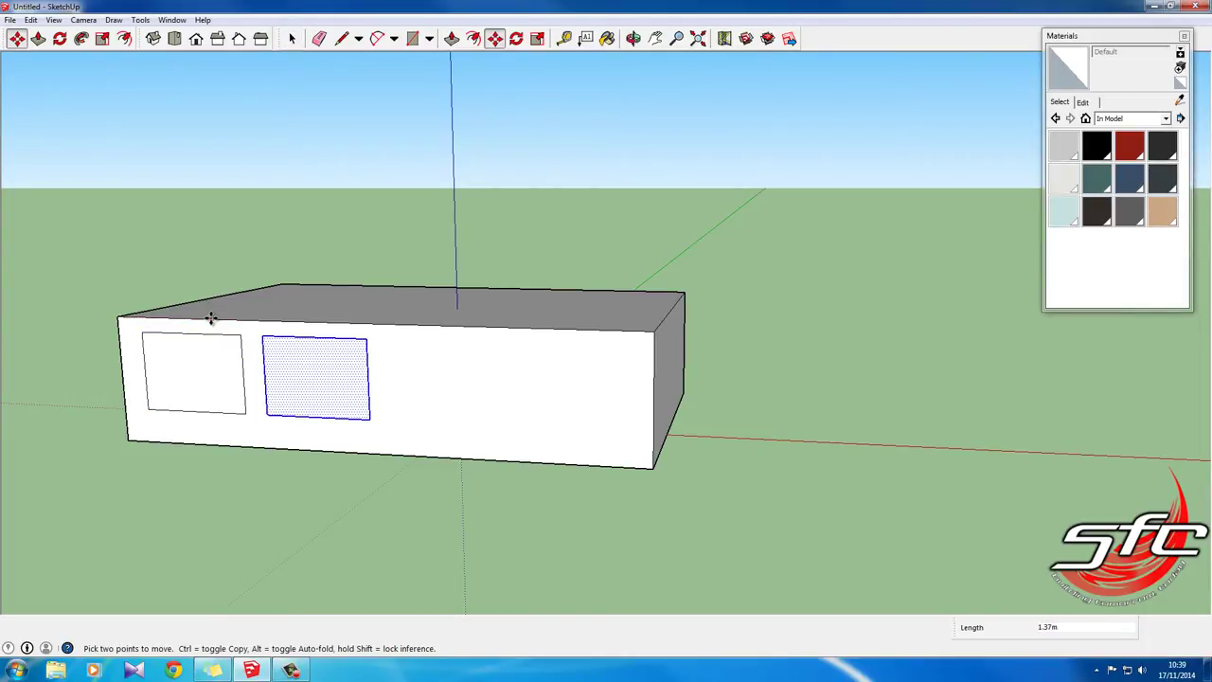
{"action": "key", "text": "ctrl"}
{"action": "left_click", "coordinate": [252, 320]}
{"action": "left_click", "coordinate": [343, 319]}
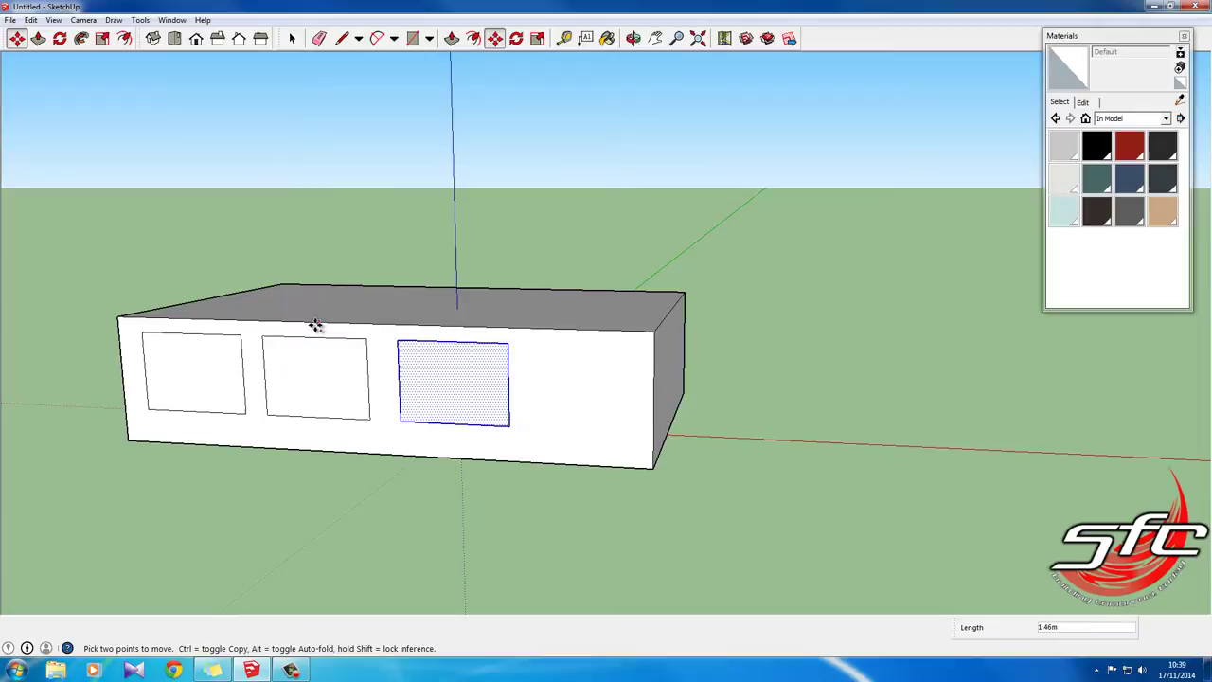
{"action": "key", "text": "ctrl"}
{"action": "left_click", "coordinate": [365, 323]}
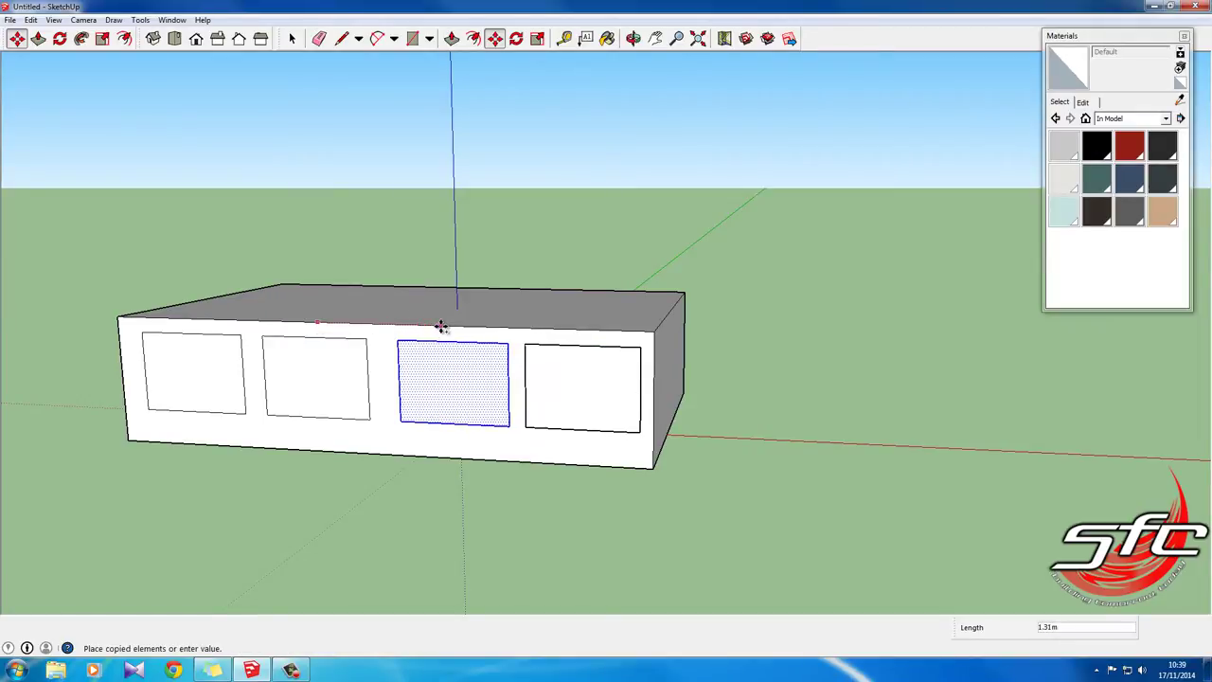
{"action": "left_click", "coordinate": [434, 328]}
Step: Deselect the copied window and orbit to show the box's side and top
{"action": "middle_click_drag", "start_coordinate": [297, 335], "coordinate": [382, 297]}
{"action": "scroll", "coordinate": [382, 297], "scroll_direction": "down", "scroll_amount": 1}
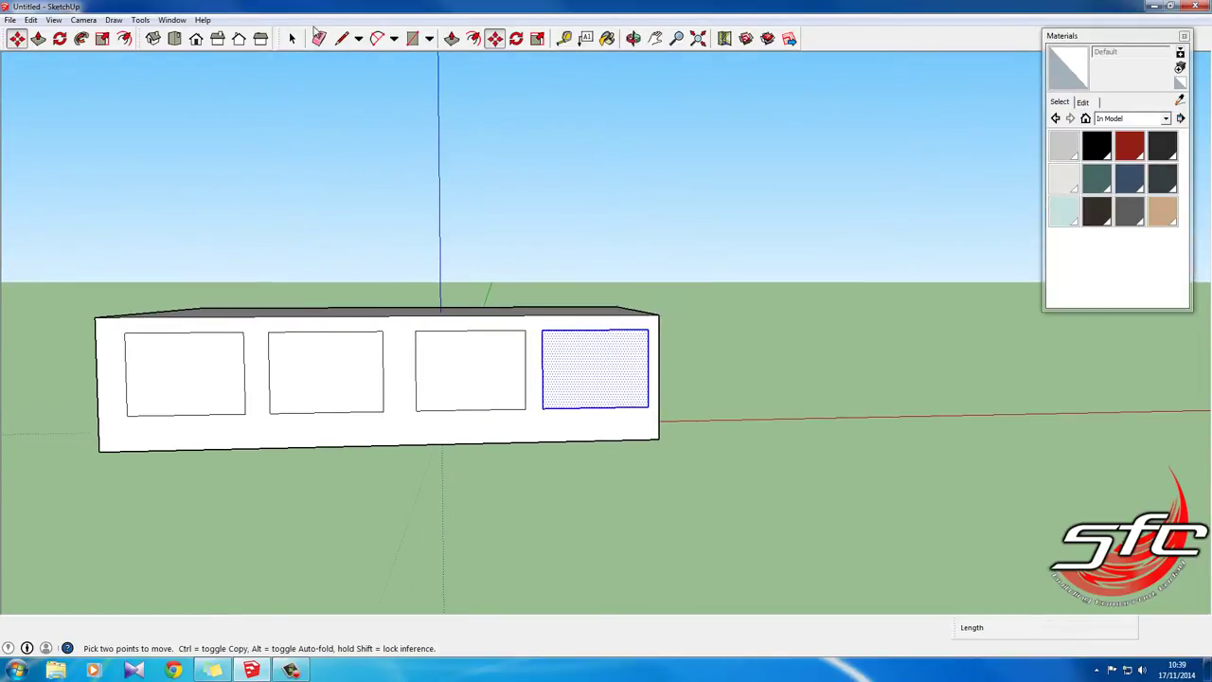
{"action": "left_click", "coordinate": [290, 39]}
{"action": "left_click", "coordinate": [440, 71]}
{"action": "middle_click_drag", "start_coordinate": [398, 341], "coordinate": [568, 303]}
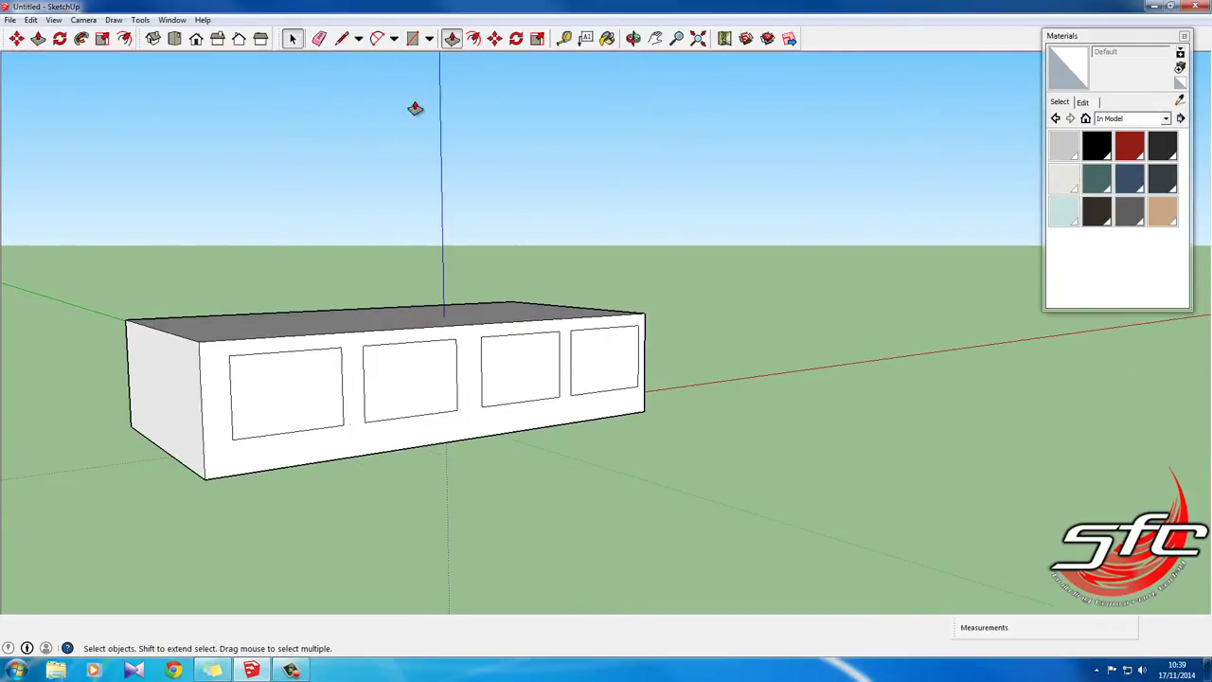
Step: Push each of the four window panels 0.06m into the front wall
{"action": "key", "text": "p"}
{"action": "scroll", "coordinate": [208, 425], "scroll_direction": "up", "scroll_amount": 2}
{"action": "scroll", "coordinate": [414, 351], "scroll_direction": "up", "scroll_amount": 2}
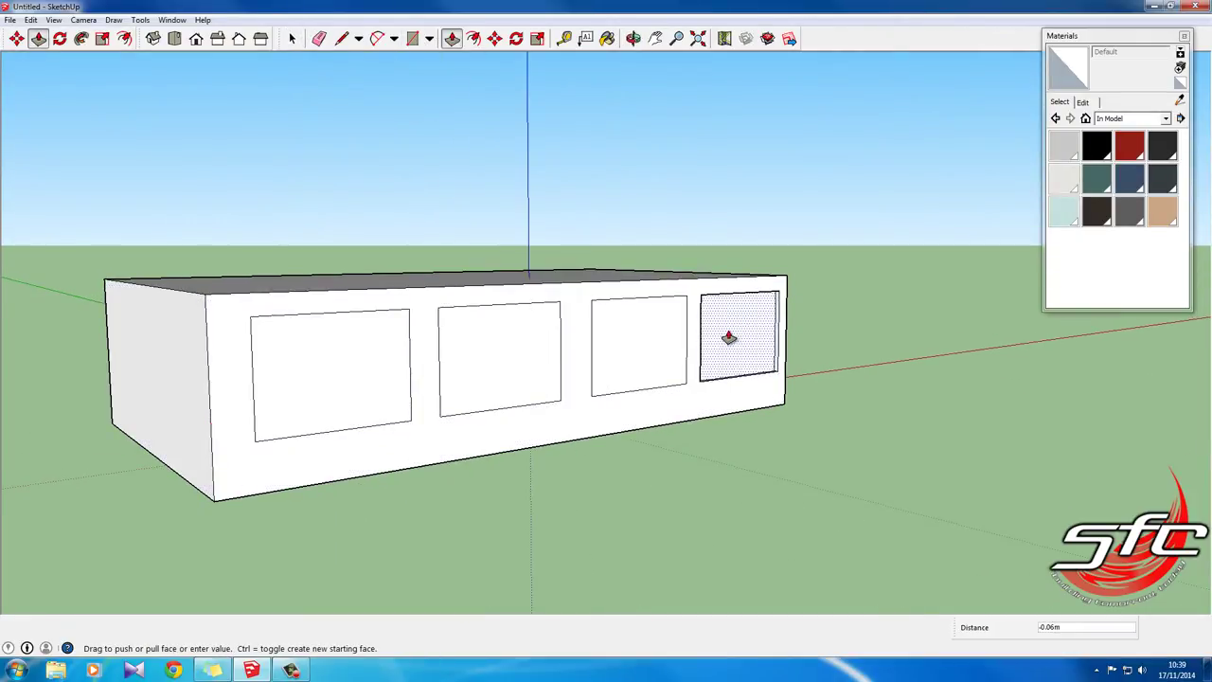
{"action": "double_click", "coordinate": [676, 351]}
{"action": "double_click", "coordinate": [551, 364]}
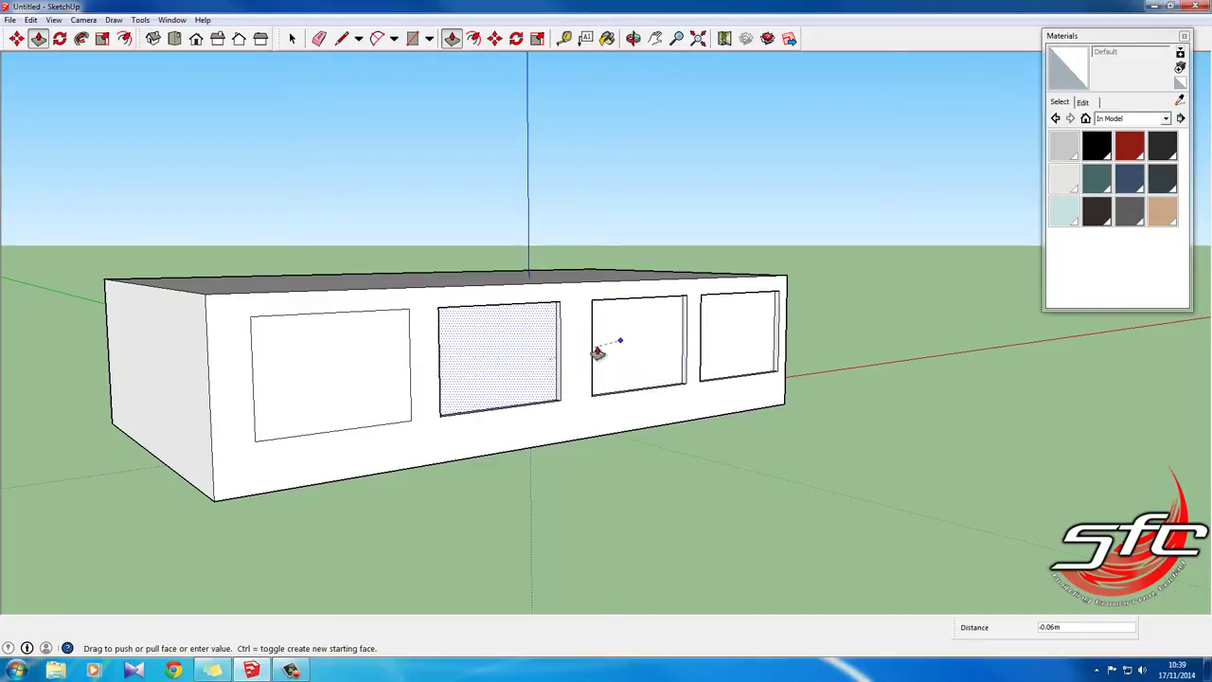
{"action": "double_click", "coordinate": [332, 374]}
{"action": "middle_click_drag", "start_coordinate": [606, 351], "coordinate": [295, 326]}
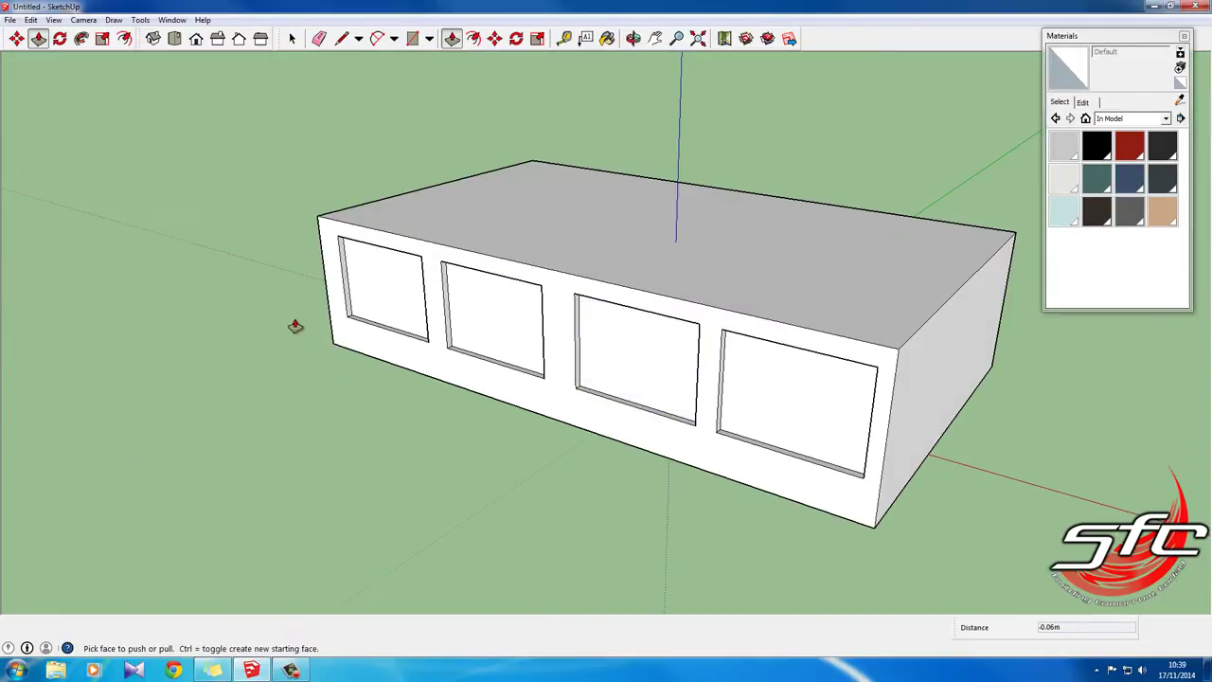
{"action": "scroll", "coordinate": [554, 195], "scroll_direction": "down", "scroll_amount": 3}
{"action": "mouse_move", "coordinate": [498, 240]}
{"action": "middle_mouse_down"}
{"action": "mouse_move", "coordinate": [499, 210]}
{"action": "mouse_move", "coordinate": [487, 224]}
{"action": "middle_mouse_up"}
Step: Raise the box's top face to make the building taller
{"action": "left_click", "coordinate": [342, 38]}
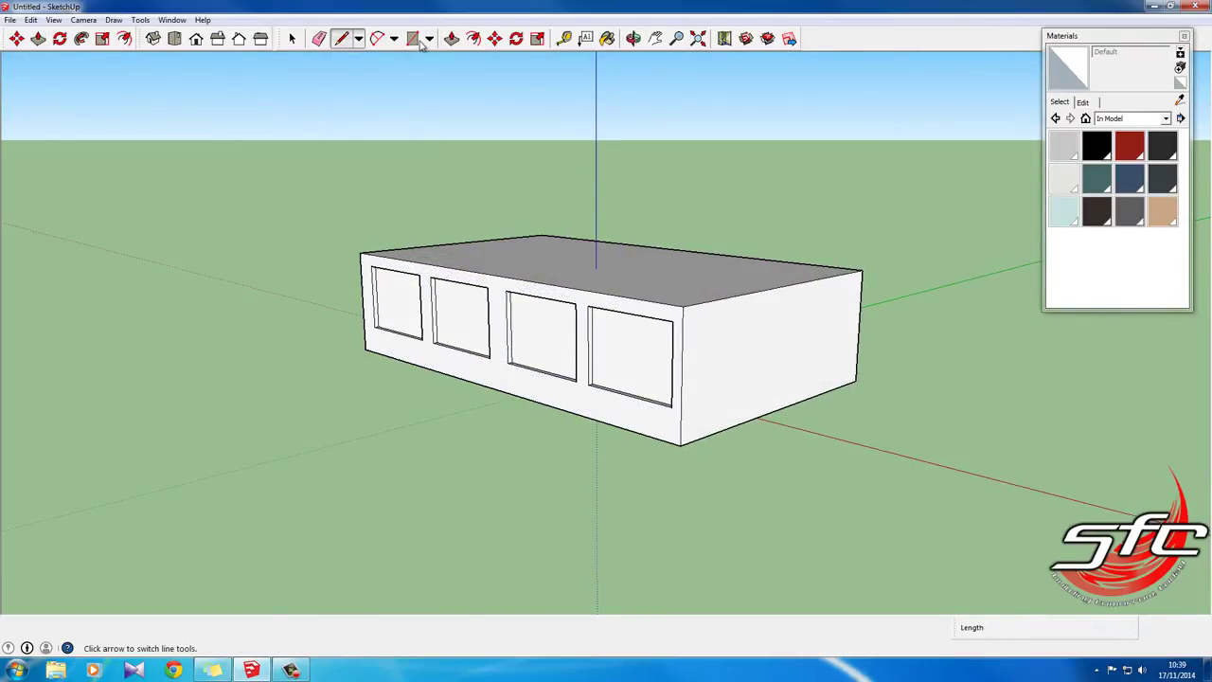
{"action": "left_click", "coordinate": [452, 38]}
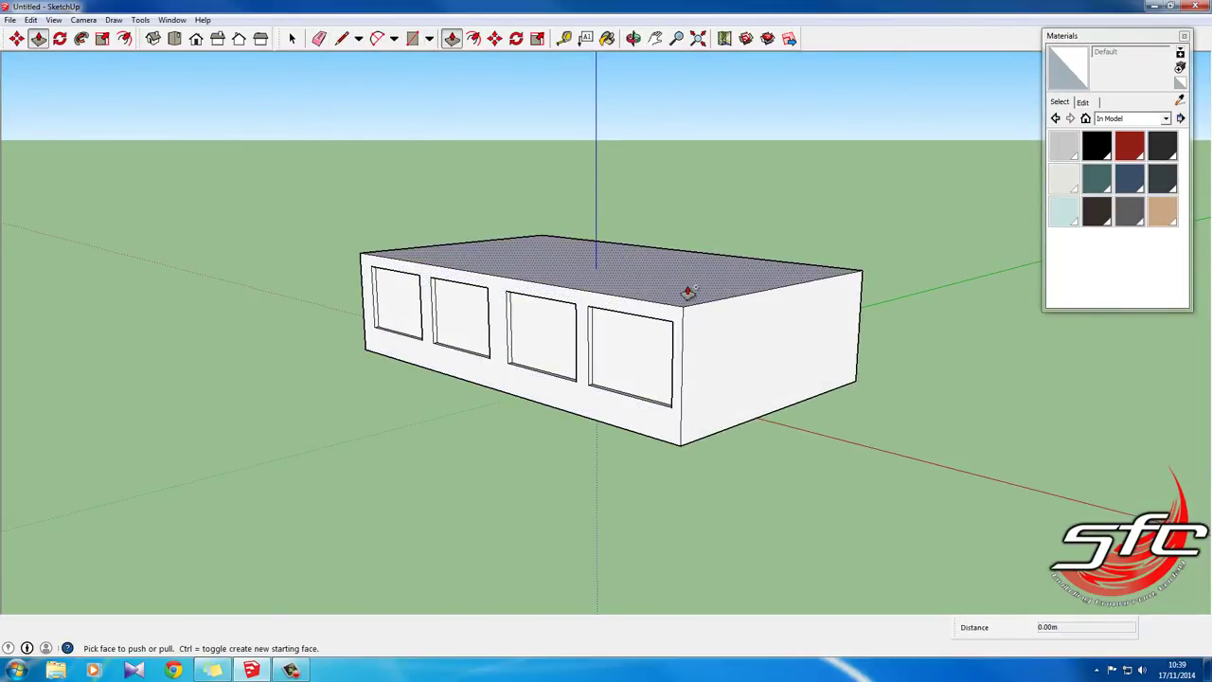
{"action": "left_click_drag", "start_coordinate": [686, 296], "coordinate": [712, 210]}
Step: Draw two sloping roof lines on the end face of the raised section
{"action": "left_click", "coordinate": [342, 38]}
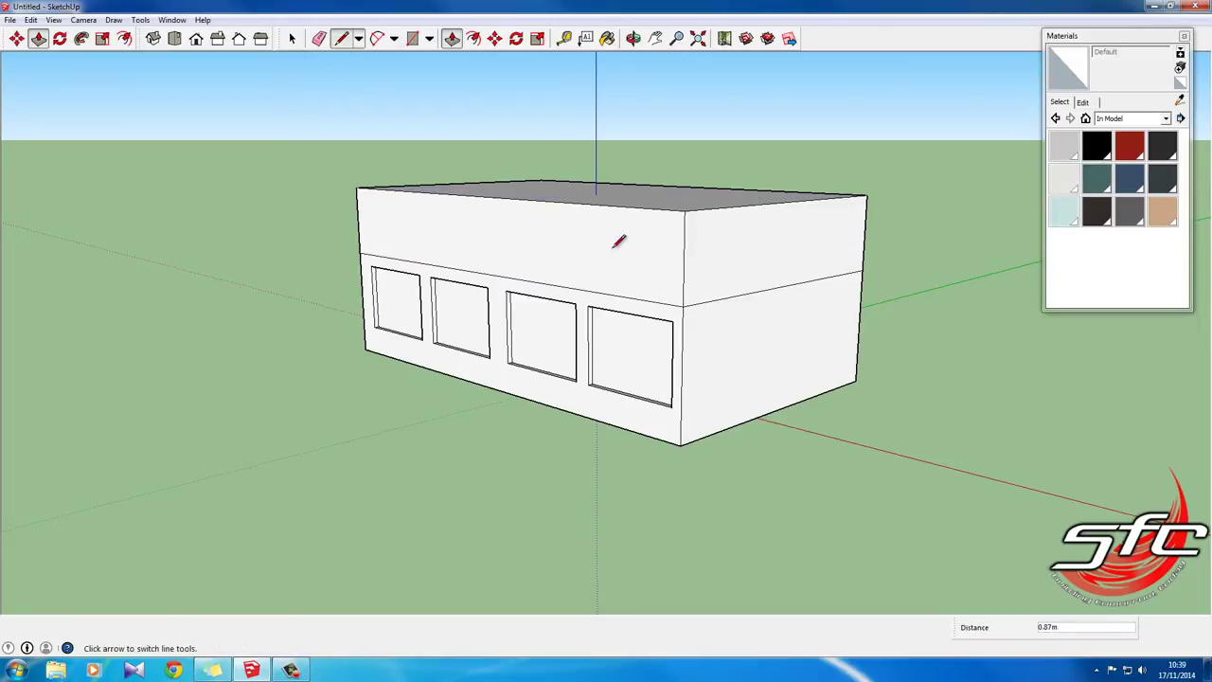
{"action": "left_click", "coordinate": [683, 297]}
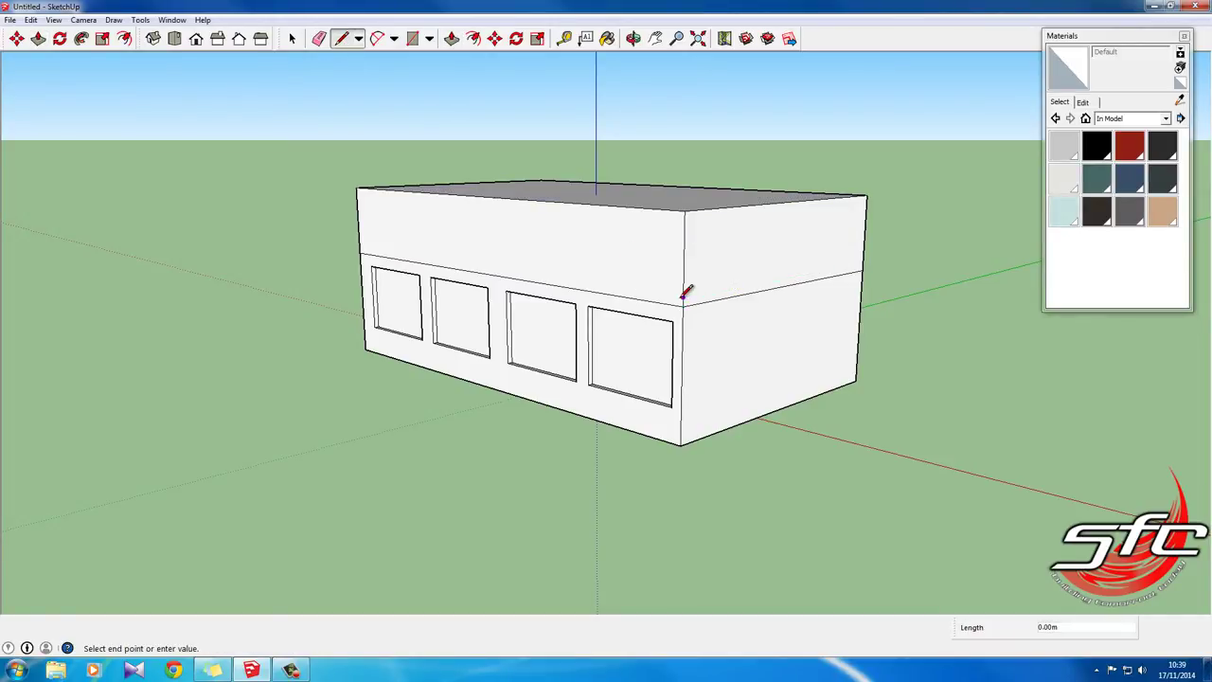
{"action": "left_click", "coordinate": [786, 200]}
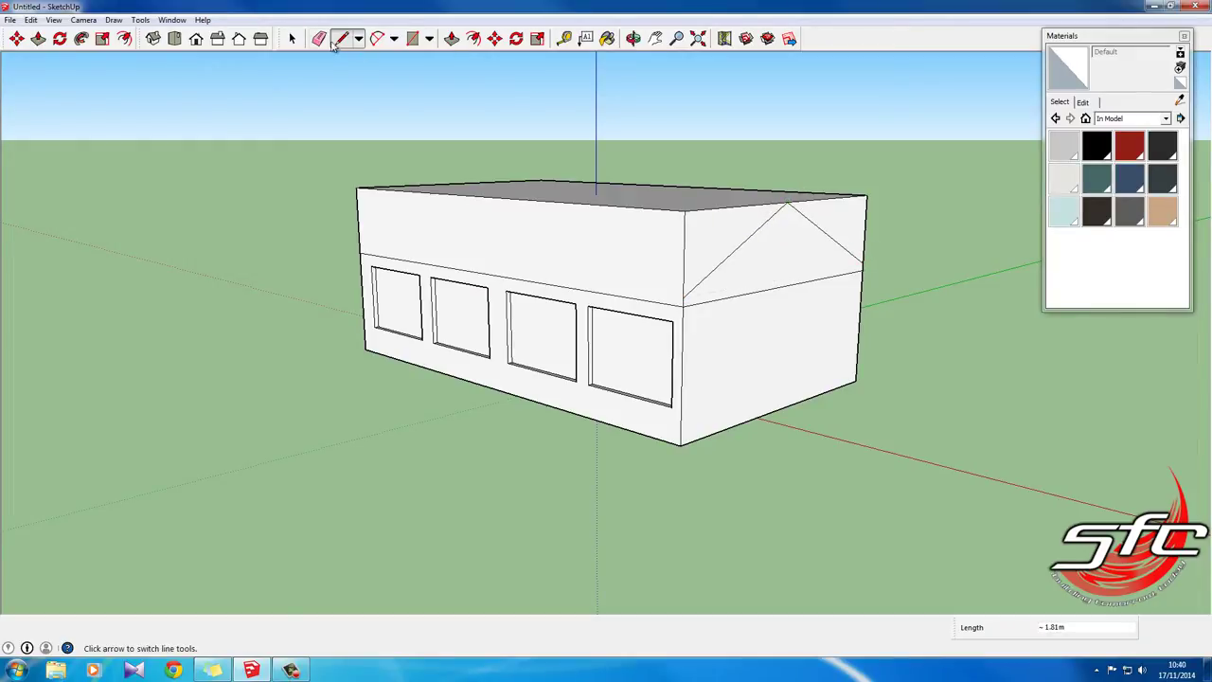
{"action": "left_click", "coordinate": [322, 41]}
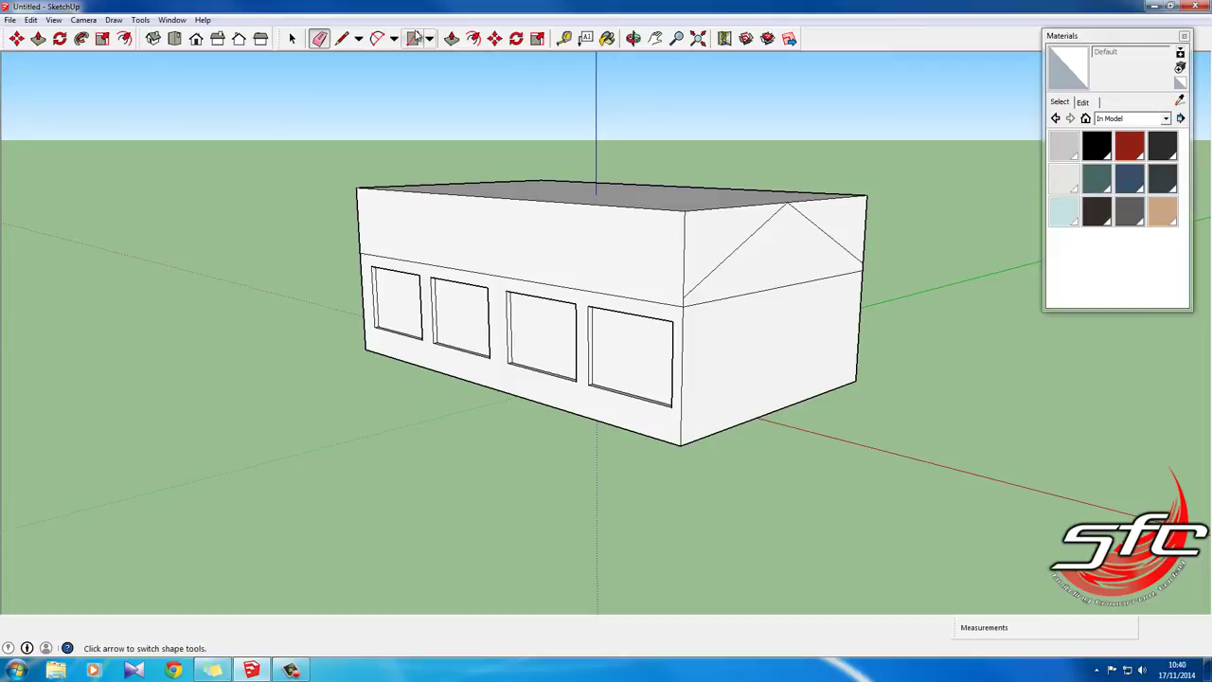
Step: Push both corner triangles through to 5.66m, forming the gable roof
{"action": "left_click", "coordinate": [452, 38]}
{"action": "left_click_drag", "start_coordinate": [827, 219], "coordinate": [351, 195]}
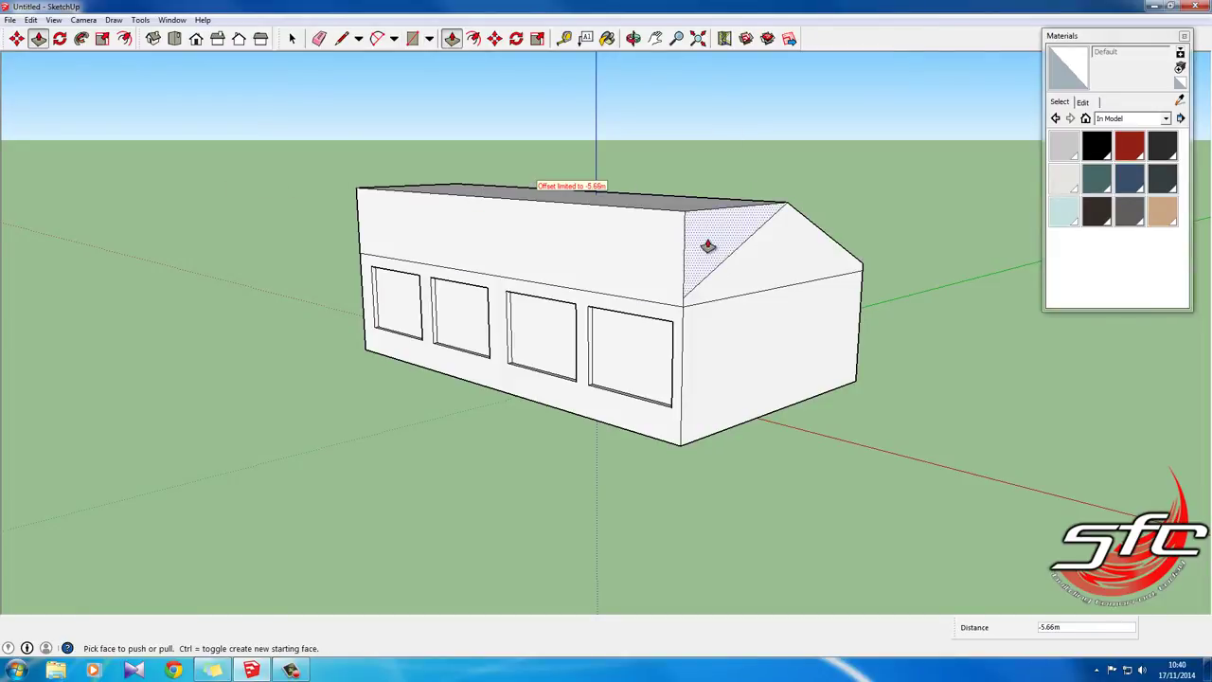
{"action": "left_click_drag", "start_coordinate": [709, 243], "coordinate": [292, 173]}
{"action": "key", "text": "o"}
{"action": "middle_click_drag", "start_coordinate": [463, 250], "coordinate": [685, 333]}
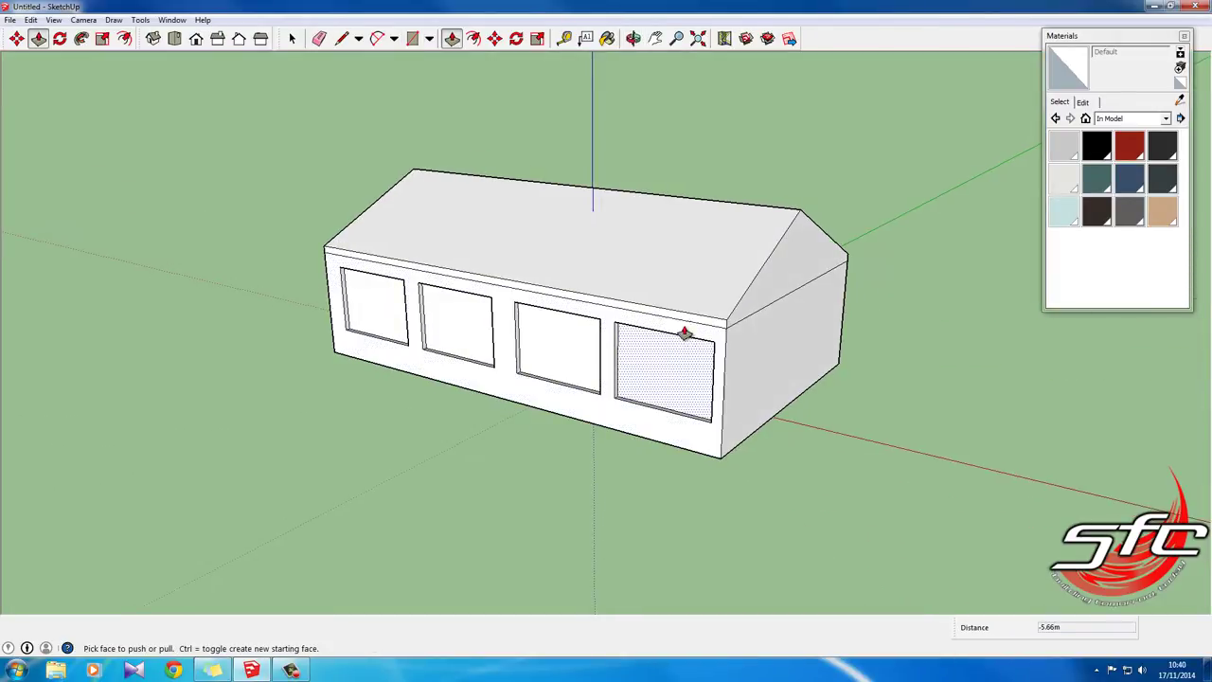
{"action": "scroll", "coordinate": [710, 355], "scroll_direction": "up", "scroll_amount": 3}
Step: Trace the roof's end edge and draw a 3.27m line across the gable at eave height
{"action": "left_click", "coordinate": [341, 39]}
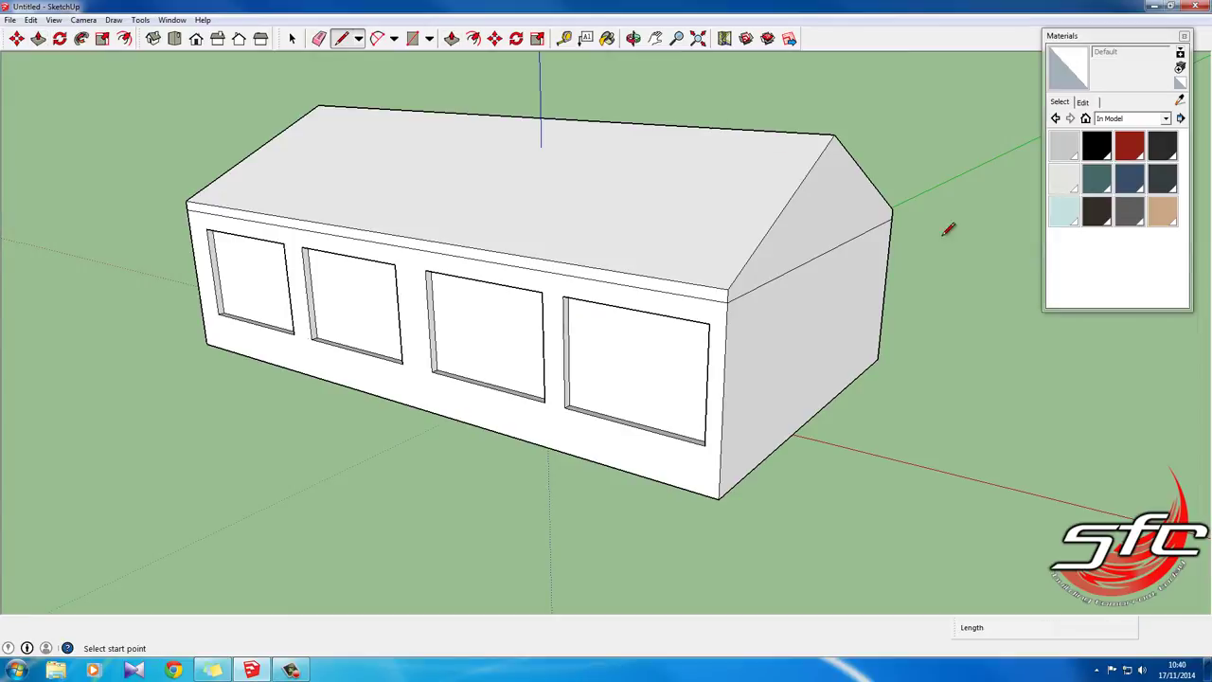
{"action": "left_click", "coordinate": [893, 204]}
{"action": "left_click", "coordinate": [734, 281]}
{"action": "middle_click_drag", "start_coordinate": [729, 246], "coordinate": [640, 239]}
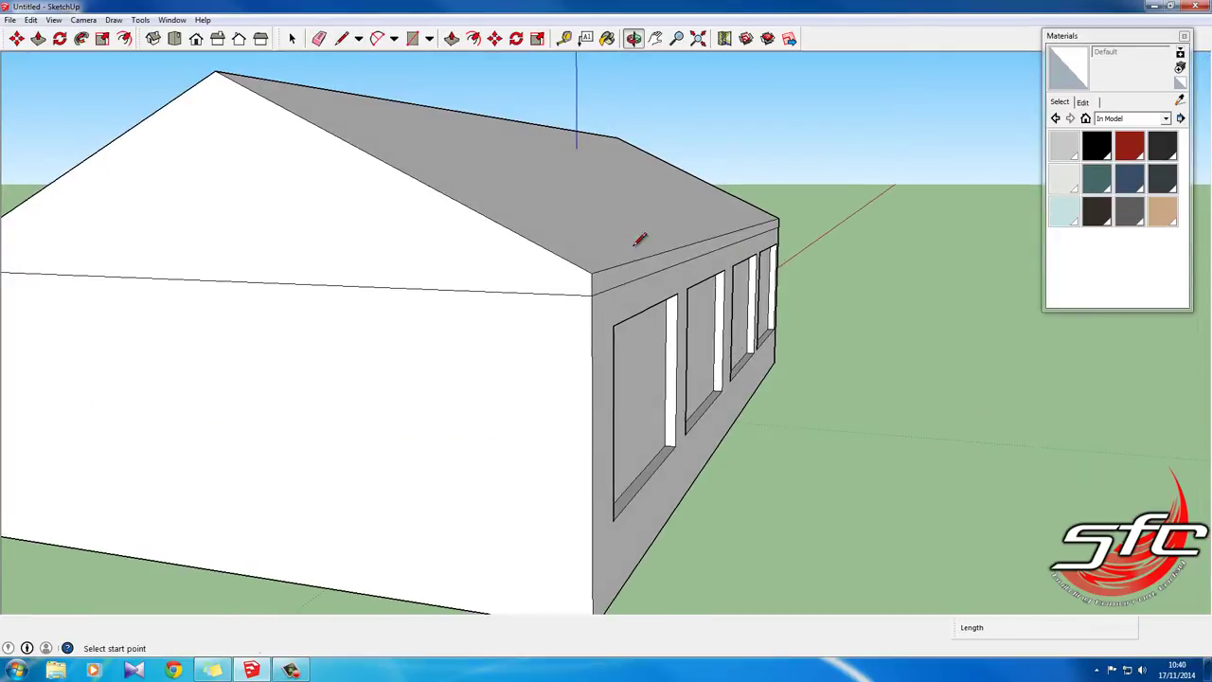
{"action": "scroll", "coordinate": [640, 239], "scroll_direction": "down", "scroll_amount": 2}
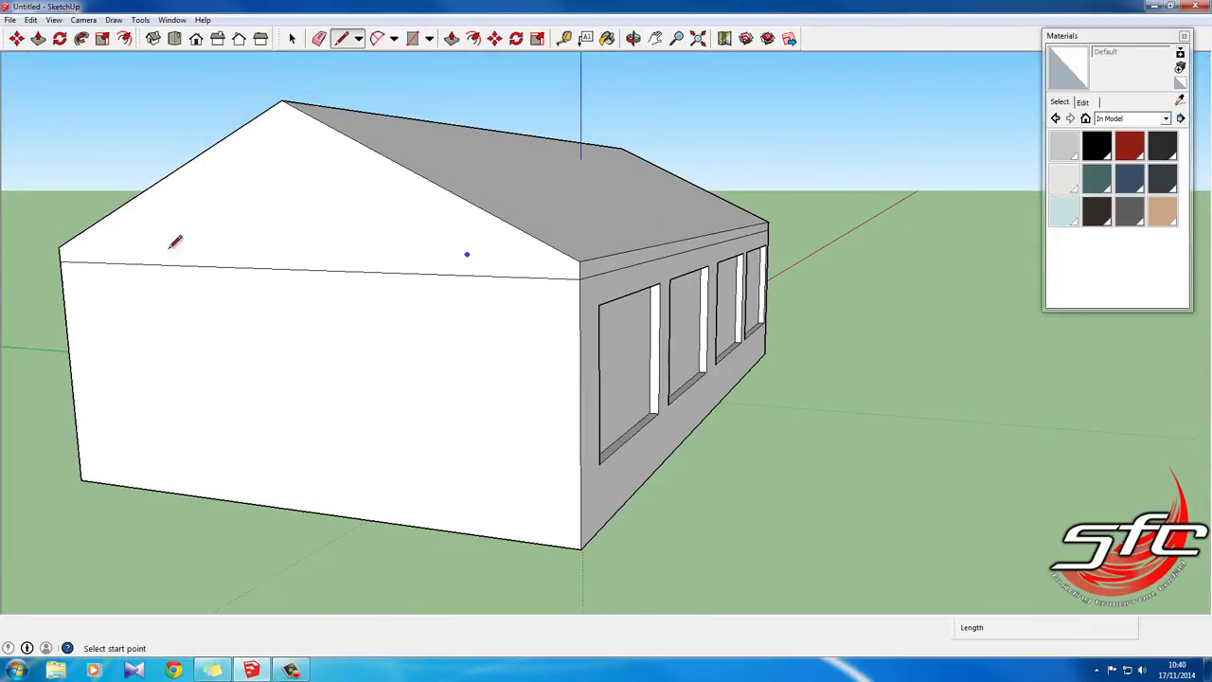
{"action": "left_click", "coordinate": [579, 260]}
{"action": "mouse_move", "coordinate": [532, 274]}
{"action": "middle_mouse_down"}
{"action": "mouse_move", "coordinate": [597, 281]}
{"action": "mouse_move", "coordinate": [558, 268]}
{"action": "mouse_move", "coordinate": [597, 265]}
{"action": "middle_mouse_up"}
{"action": "scroll", "coordinate": [597, 282], "scroll_direction": "up", "scroll_amount": 4}
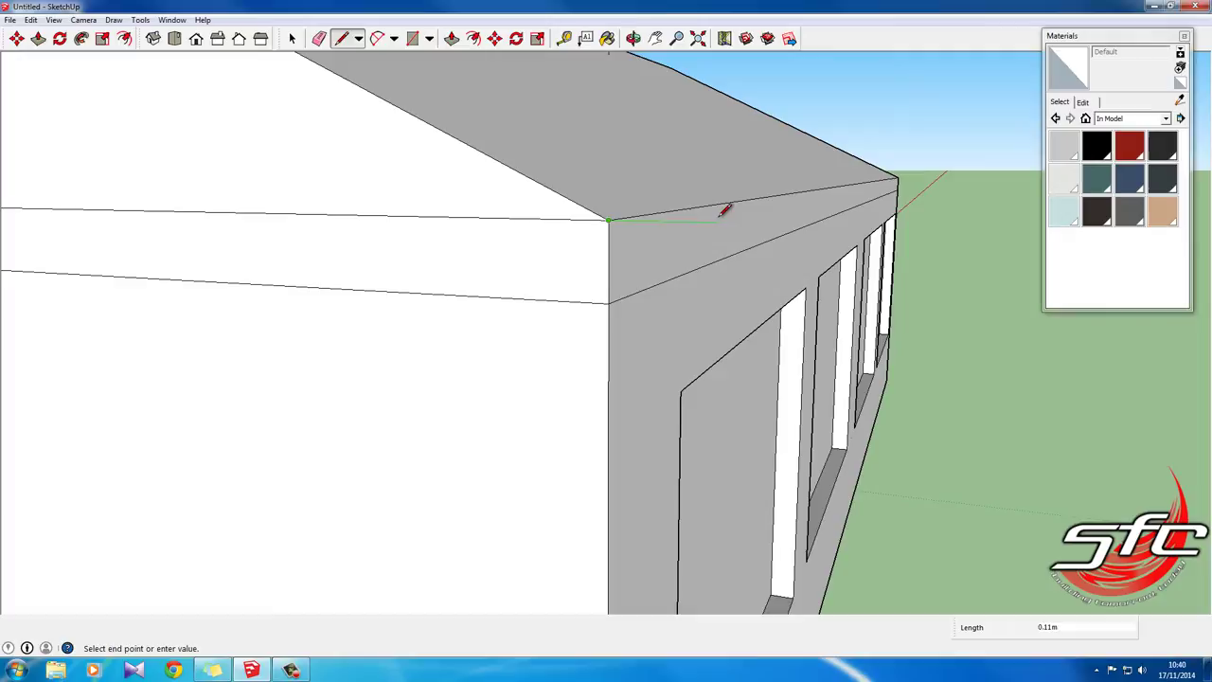
Step: Close a small box at the eave corner and mark a diagonal and notch line on its end
{"action": "left_click", "coordinate": [722, 293]}
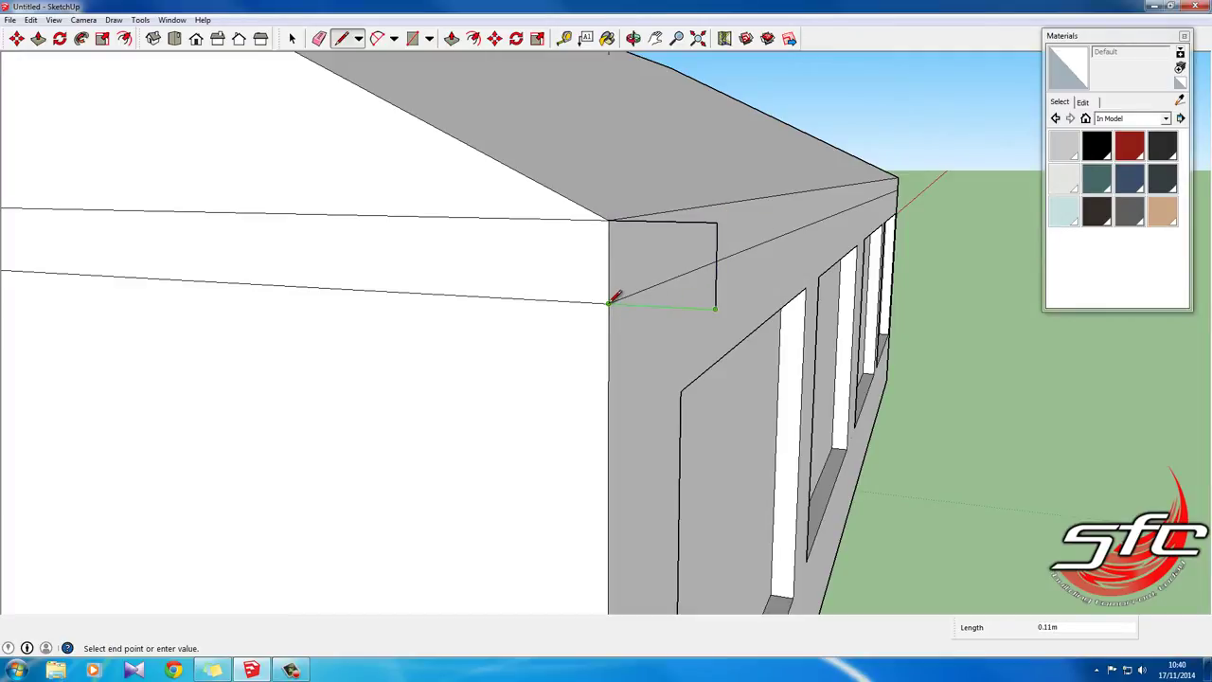
{"action": "left_click", "coordinate": [608, 303]}
{"action": "middle_click_drag", "start_coordinate": [619, 262], "coordinate": [817, 265]}
{"action": "mouse_move", "coordinate": [668, 284]}
{"action": "middle_mouse_down"}
{"action": "mouse_move", "coordinate": [688, 303]}
{"action": "mouse_move", "coordinate": [653, 274]}
{"action": "middle_mouse_up"}
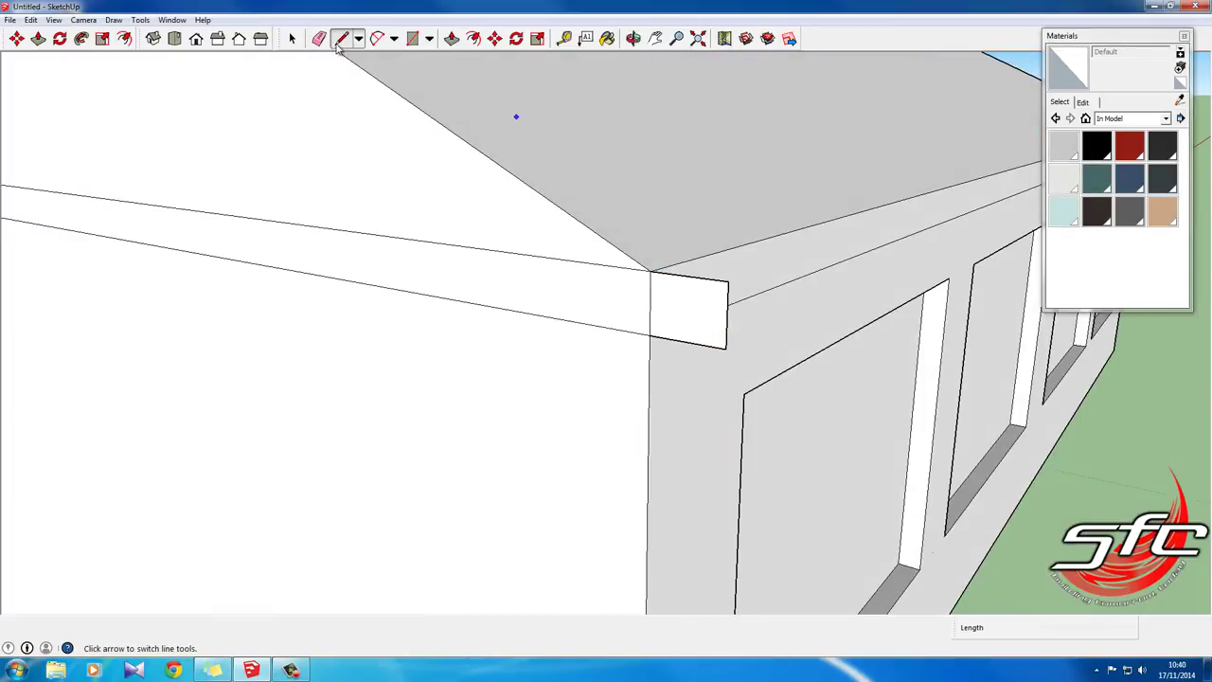
{"action": "left_click", "coordinate": [727, 322]}
{"action": "middle_click_drag", "start_coordinate": [657, 313], "coordinate": [746, 259]}
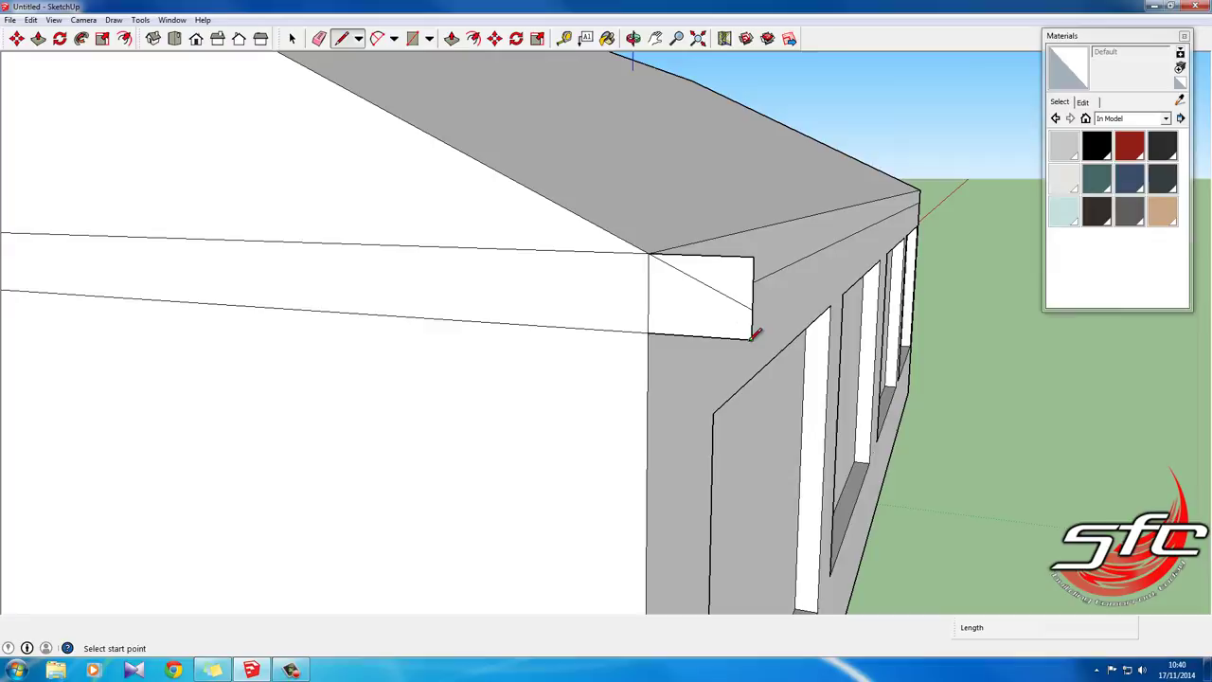
{"action": "left_click", "coordinate": [751, 337]}
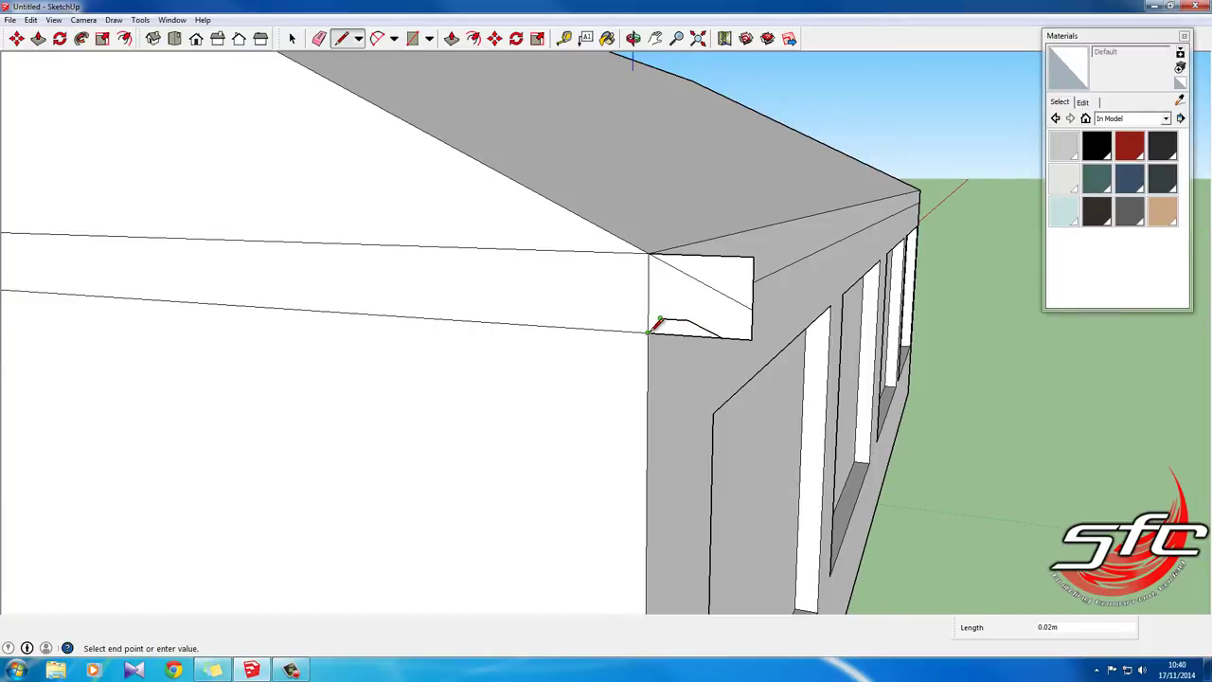
{"action": "middle_click_drag", "start_coordinate": [703, 316], "coordinate": [581, 275]}
Step: Erase the corner box's upper and bottom edges, leaving a sloped roof-lip profile
{"action": "scroll", "coordinate": [578, 276], "scroll_direction": "up", "scroll_amount": 3}
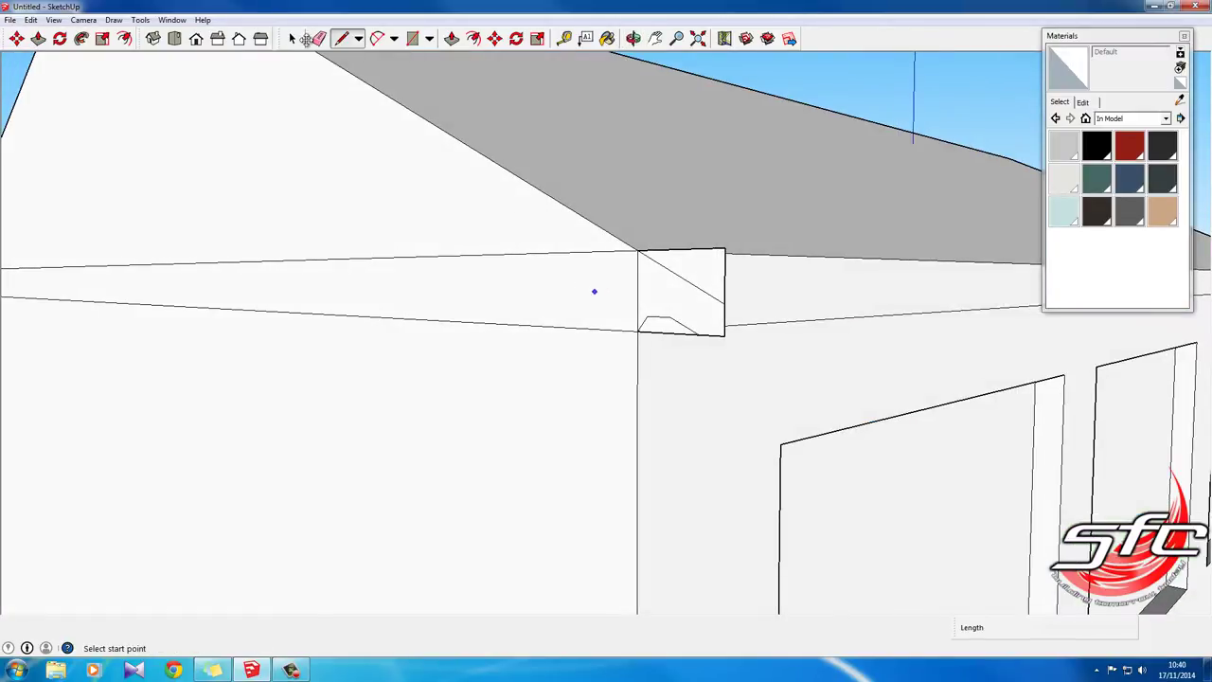
{"action": "left_click", "coordinate": [319, 39]}
{"action": "mouse_move", "coordinate": [705, 241]}
{"action": "middle_mouse_down"}
{"action": "mouse_move", "coordinate": [695, 232]}
{"action": "mouse_move", "coordinate": [725, 236]}
{"action": "middle_mouse_up"}
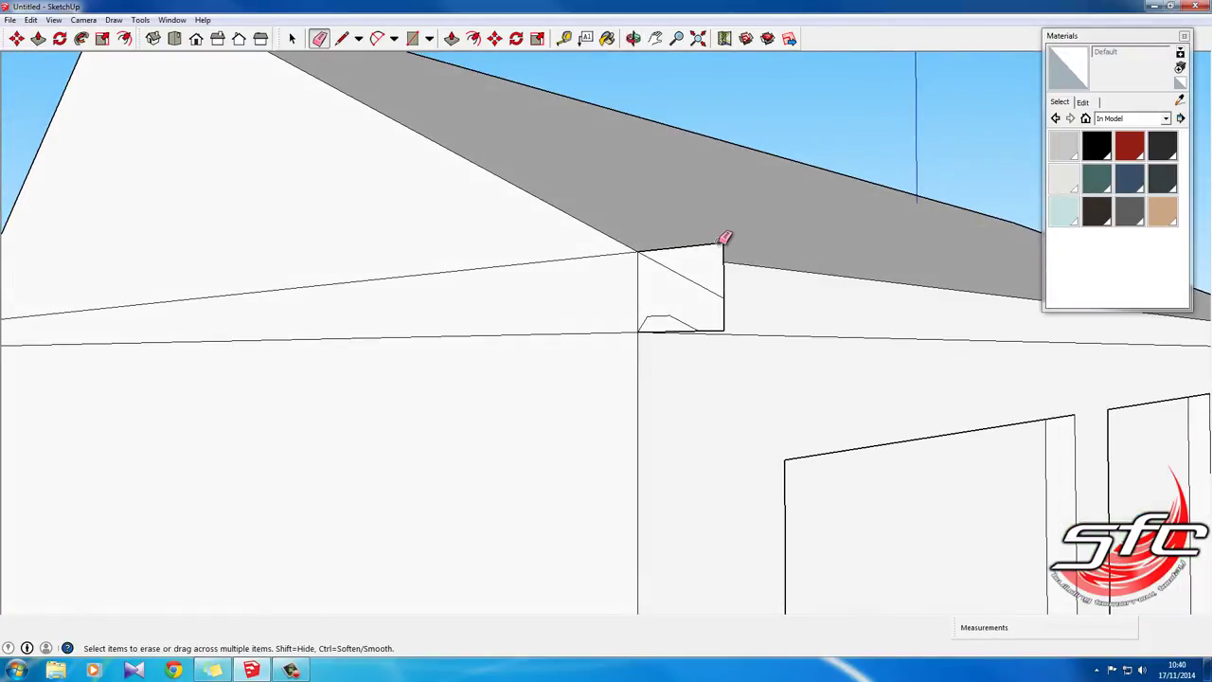
{"action": "left_click_drag", "start_coordinate": [725, 236], "coordinate": [674, 316]}
{"action": "middle_click_drag", "start_coordinate": [688, 316], "coordinate": [686, 321]}
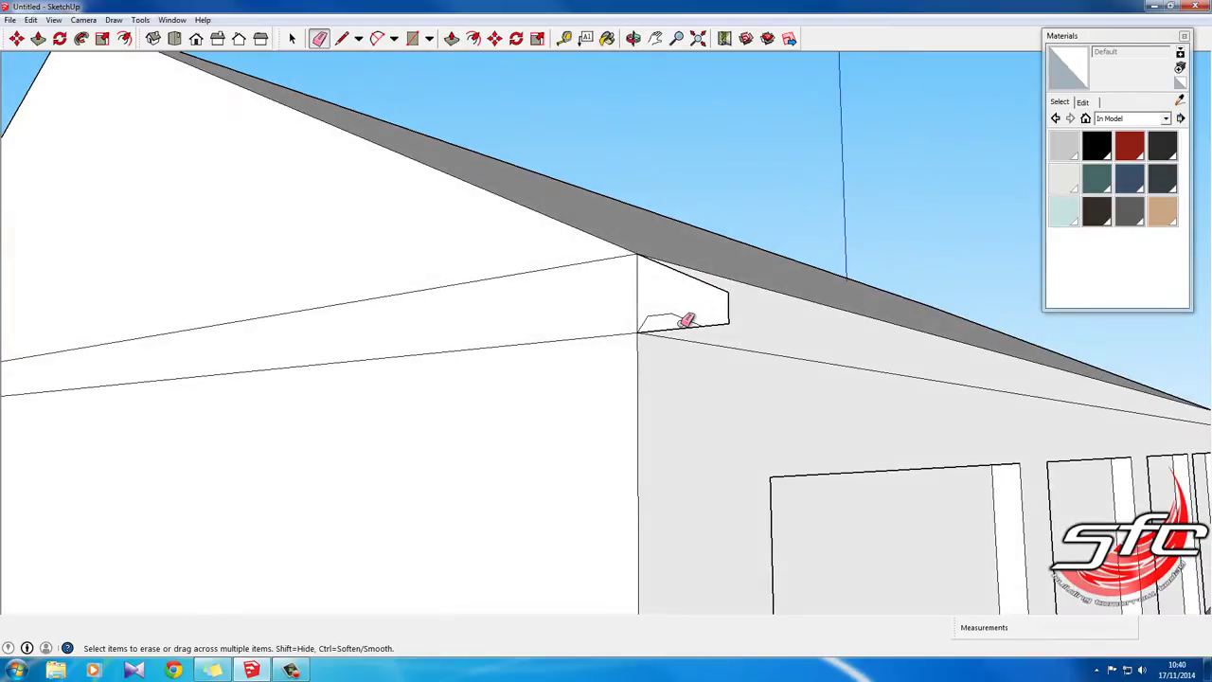
{"action": "left_click_drag", "start_coordinate": [701, 330], "coordinate": [696, 326]}
{"action": "mouse_move", "coordinate": [614, 279]}
{"action": "middle_mouse_down"}
{"action": "mouse_move", "coordinate": [676, 338]}
{"action": "mouse_move", "coordinate": [474, 374]}
{"action": "mouse_move", "coordinate": [622, 314]}
{"action": "middle_mouse_up"}
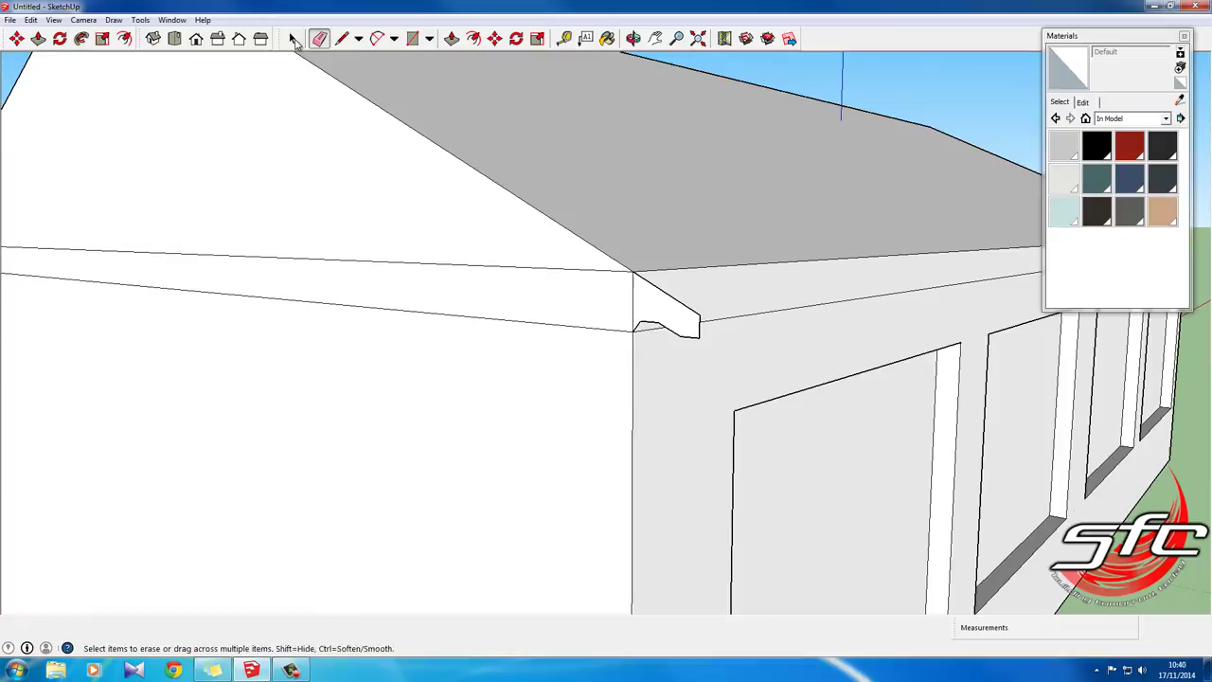
Step: Select the top eave edges as the sweep path for the lip profile
{"action": "key", "text": "space"}
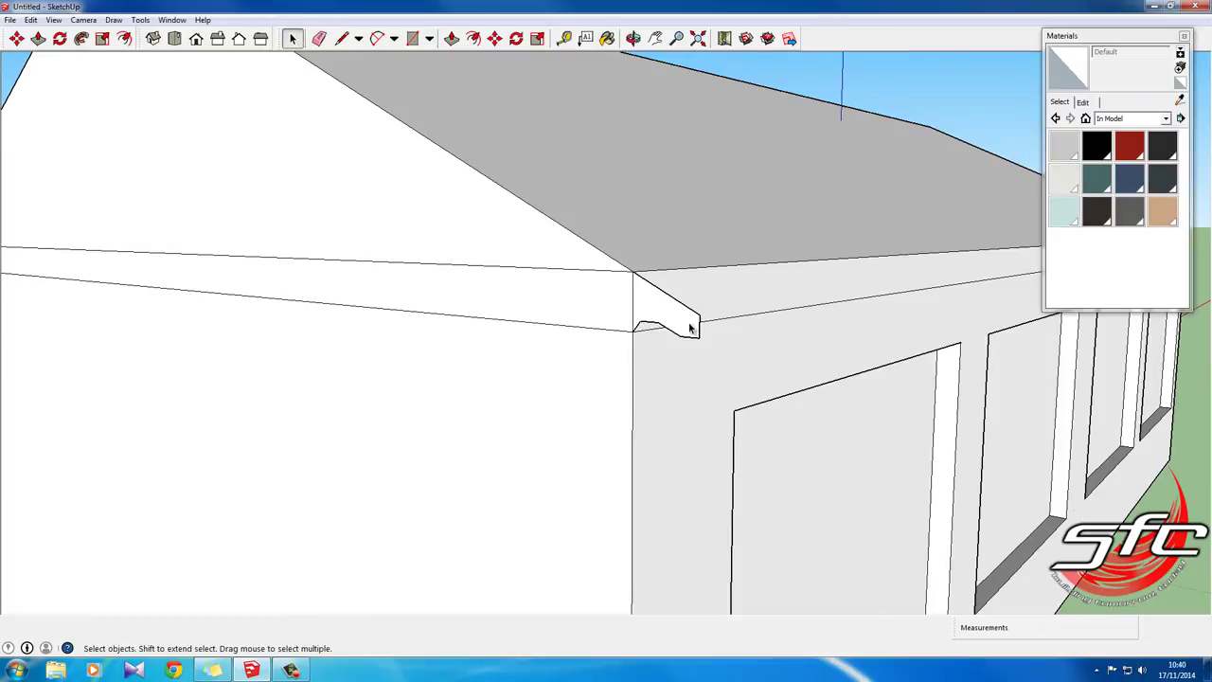
{"action": "left_click", "coordinate": [604, 265]}
{"action": "left_click", "coordinate": [611, 331]}
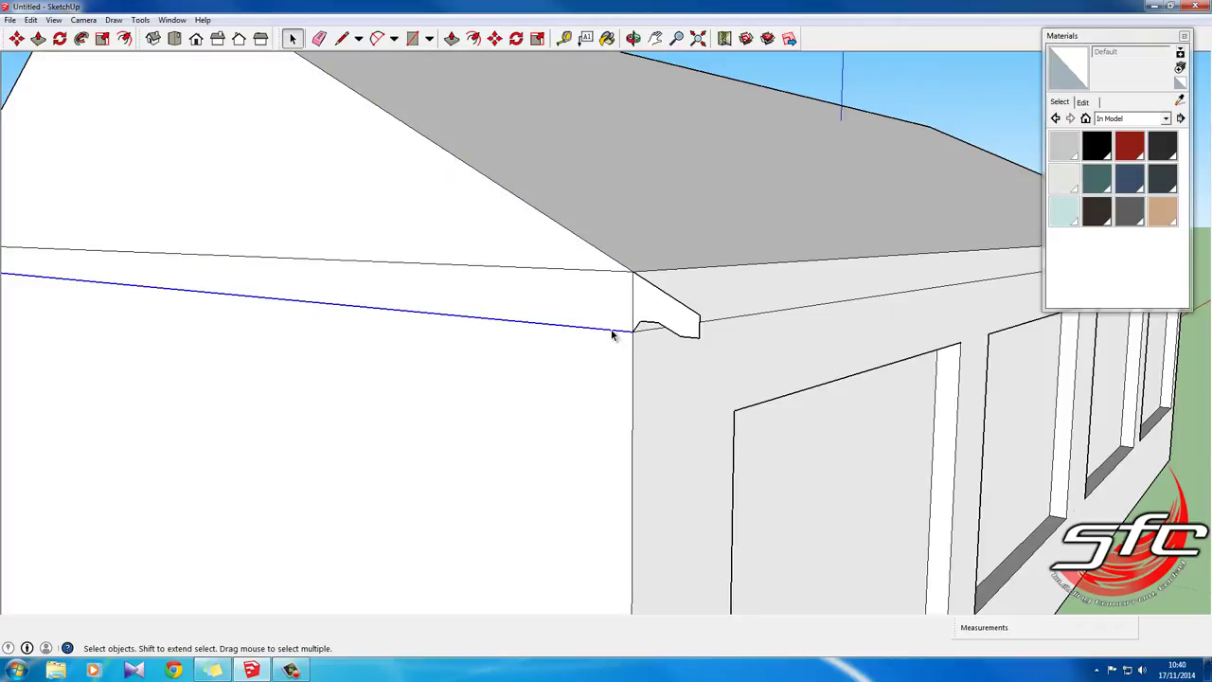
{"action": "left_click", "coordinate": [595, 271]}
{"action": "left_click", "coordinate": [594, 273]}
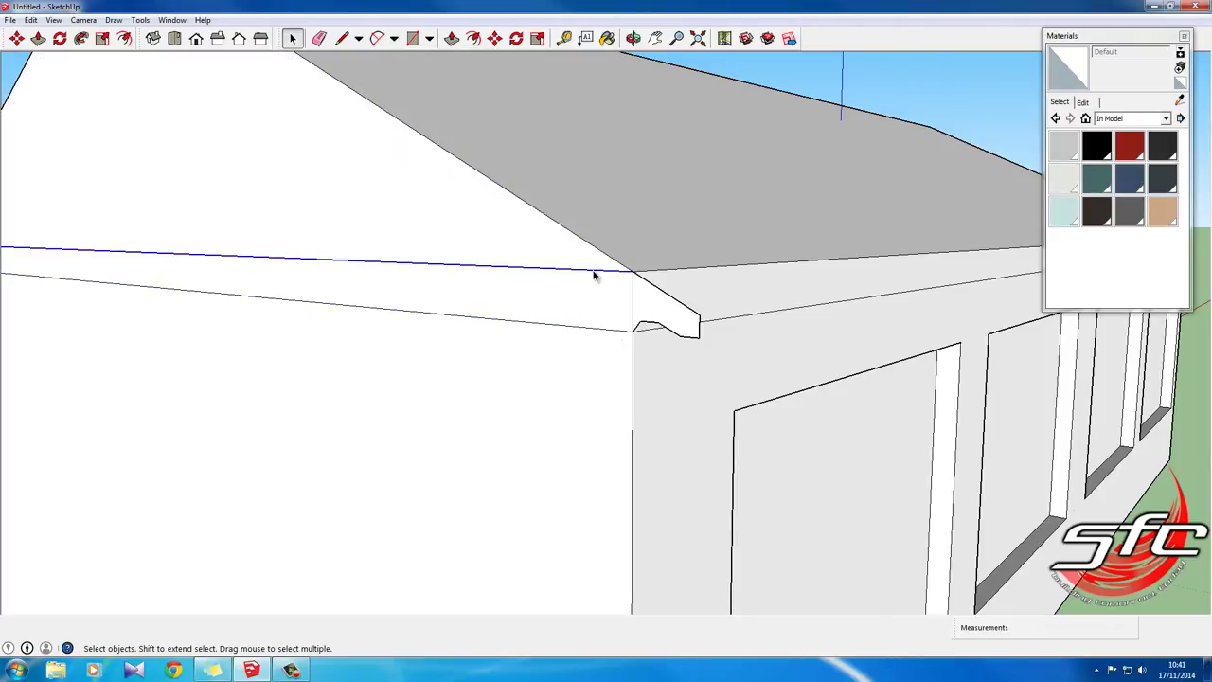
{"action": "left_click", "coordinate": [692, 272], "text": "shift"}
{"action": "middle_click_drag", "start_coordinate": [697, 271], "coordinate": [611, 309]}
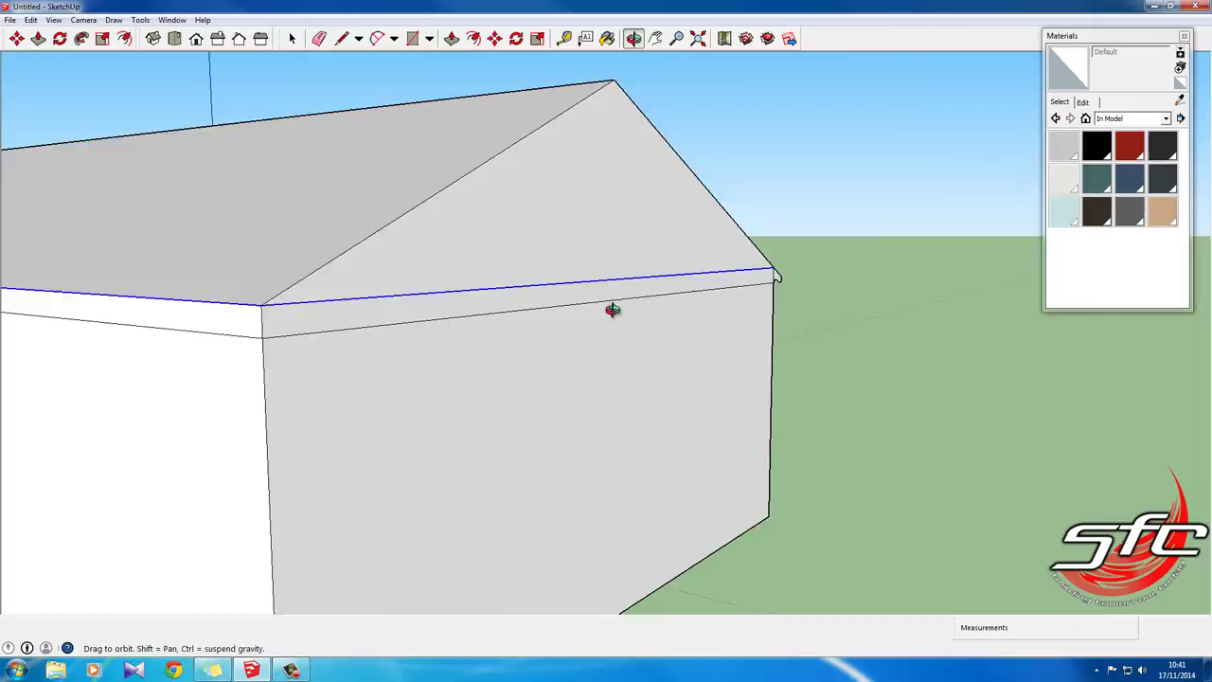
{"action": "scroll", "coordinate": [817, 278], "scroll_direction": "down", "scroll_amount": 5}
{"action": "mouse_move", "coordinate": [817, 278]}
{"action": "middle_mouse_down"}
{"action": "mouse_move", "coordinate": [829, 266]}
{"action": "mouse_move", "coordinate": [810, 271]}
{"action": "middle_mouse_up"}
{"action": "scroll", "coordinate": [810, 272], "scroll_direction": "up", "scroll_amount": 5}
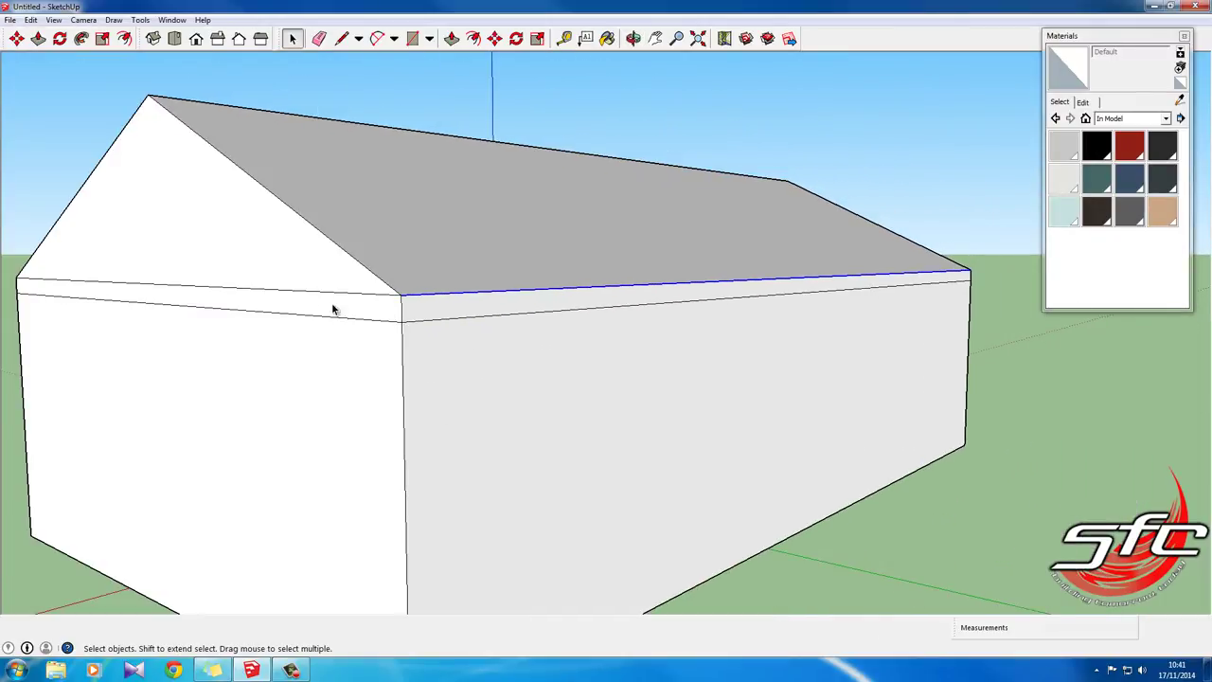
{"action": "scroll", "coordinate": [308, 294], "scroll_direction": "down", "scroll_amount": 5}
{"action": "middle_click_drag", "start_coordinate": [310, 288], "coordinate": [416, 125]}
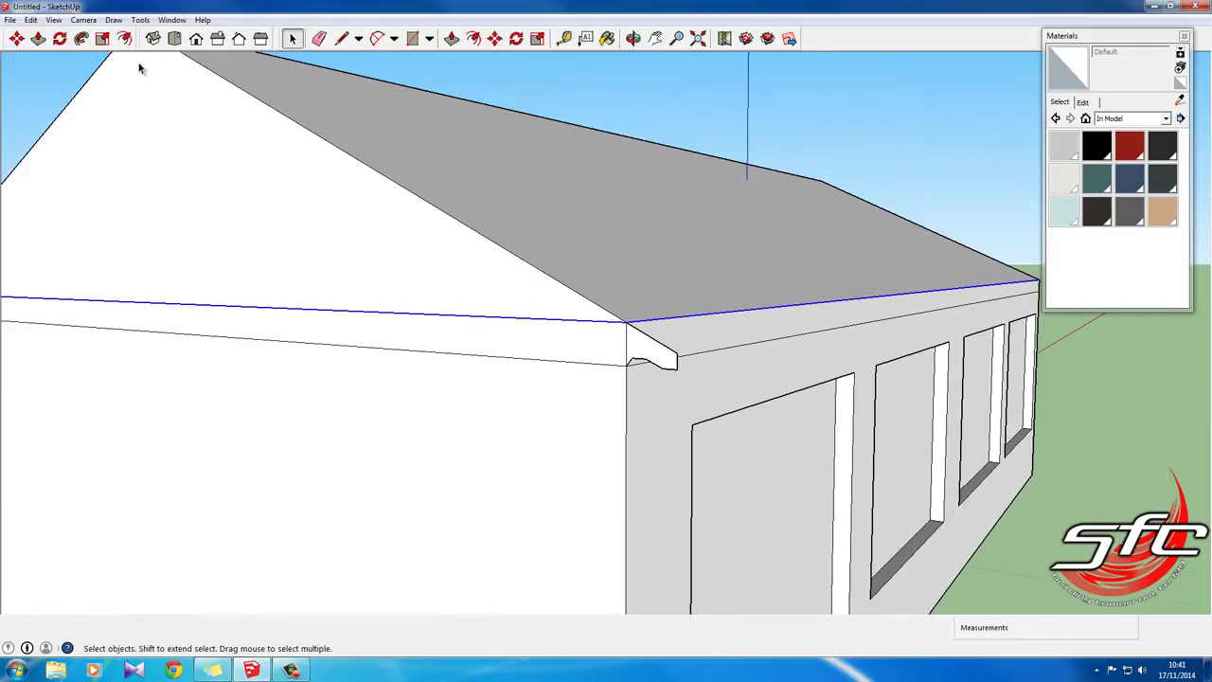
Step: Sweep the lip profile along the selected eaves with Follow Me
{"action": "left_click", "coordinate": [81, 40]}
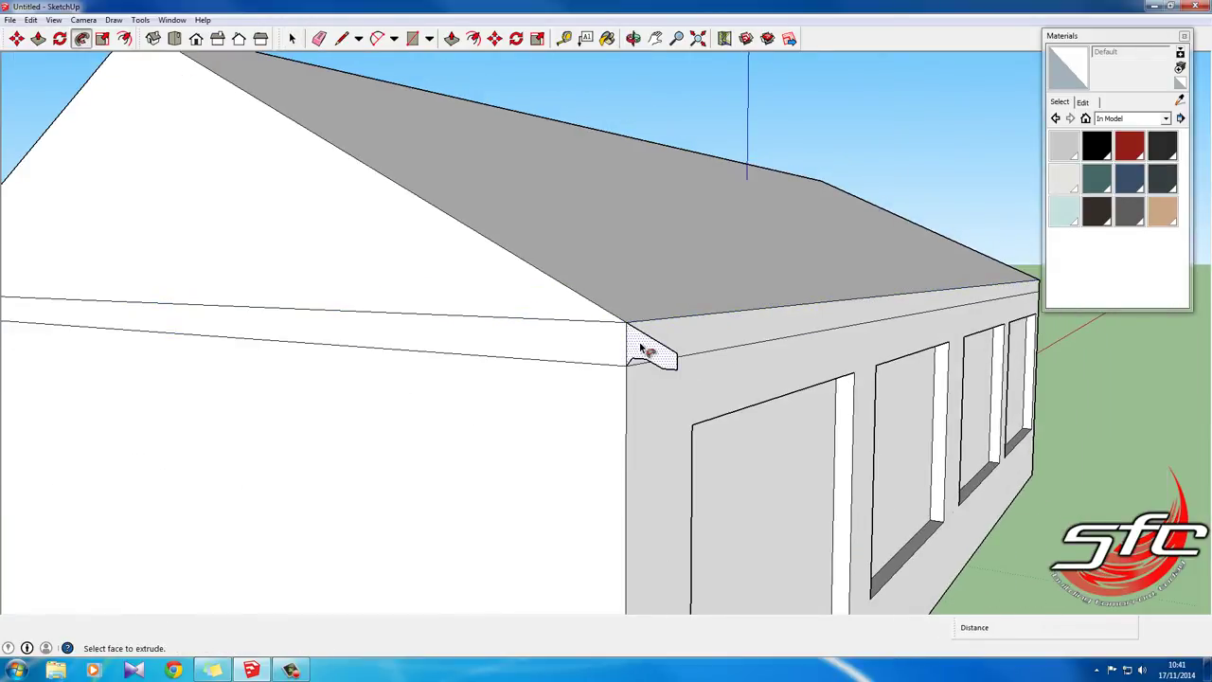
{"action": "middle_click_drag", "start_coordinate": [649, 350], "coordinate": [441, 381]}
{"action": "middle_click_drag", "start_coordinate": [687, 378], "coordinate": [489, 330]}
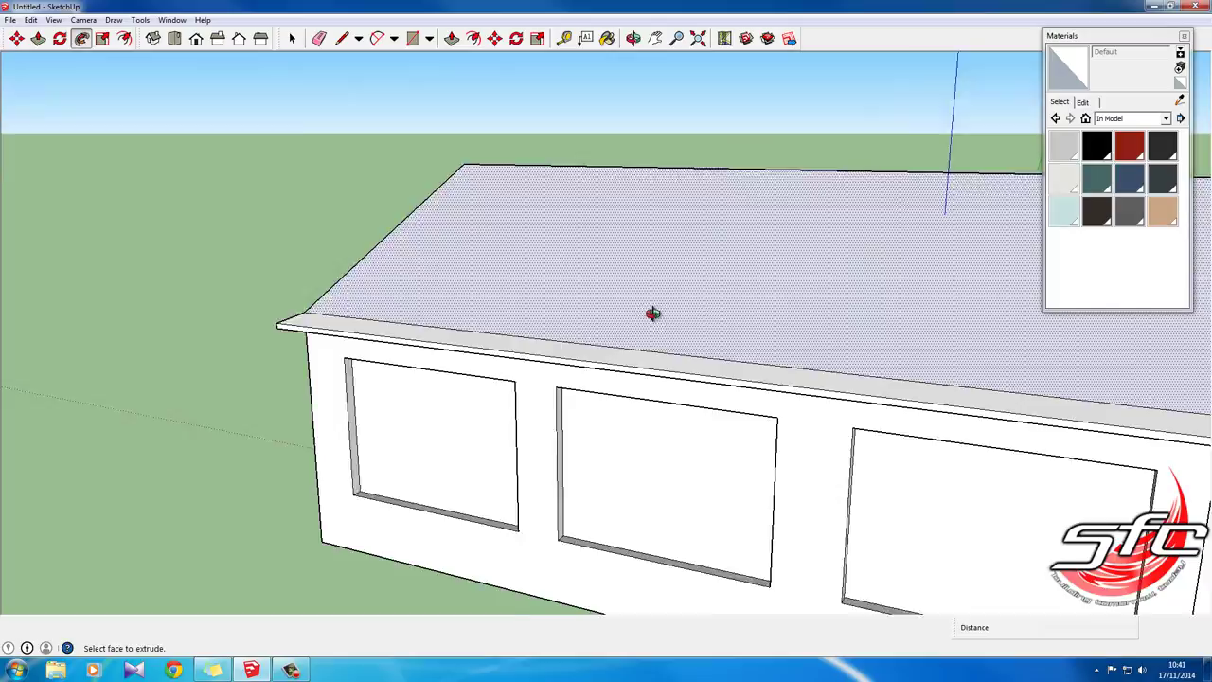
{"action": "middle_click_drag", "start_coordinate": [652, 316], "coordinate": [289, 79]}
Step: Redraw the roof edges from the peak to both eave corners on the first gable end
{"action": "left_click", "coordinate": [342, 38]}
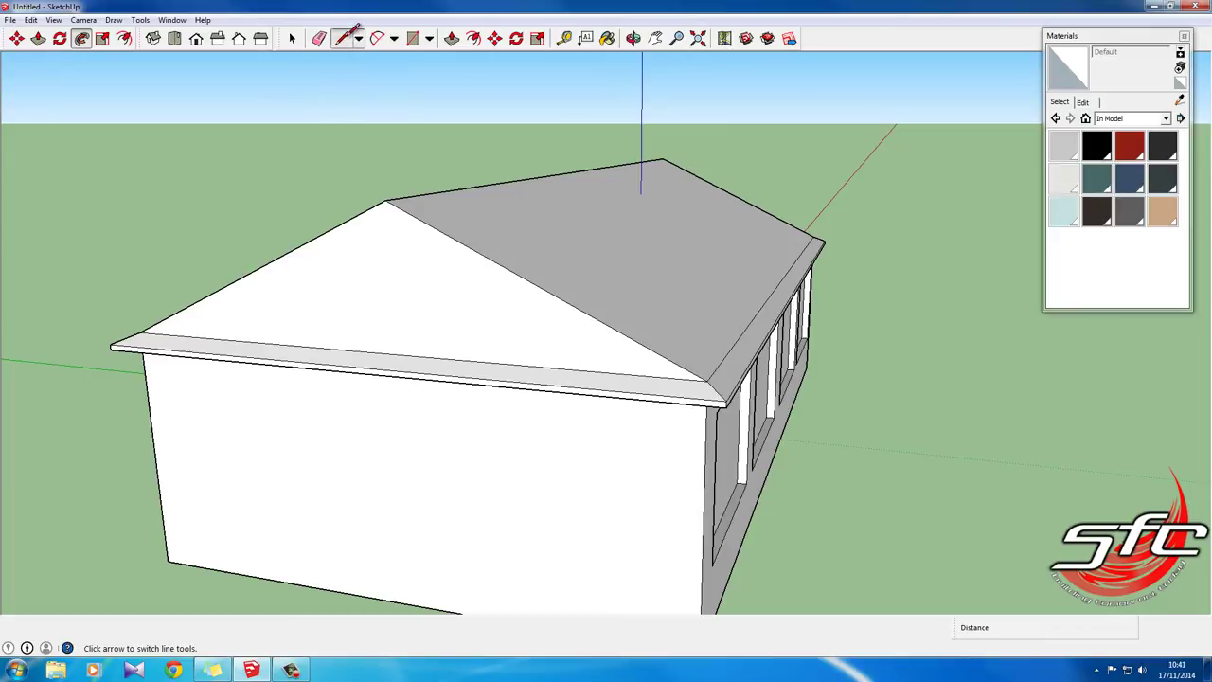
{"action": "left_click", "coordinate": [385, 200]}
{"action": "left_click", "coordinate": [726, 401]}
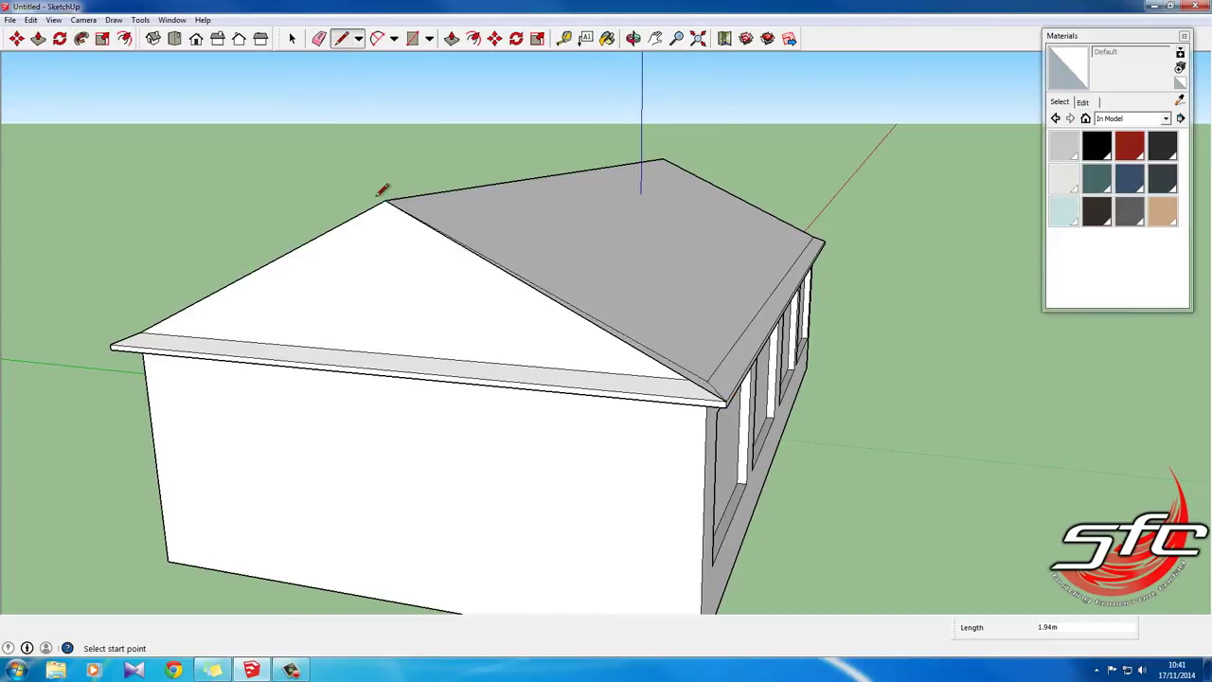
{"action": "left_click", "coordinate": [115, 342]}
{"action": "middle_click_drag", "start_coordinate": [203, 346], "coordinate": [746, 309]}
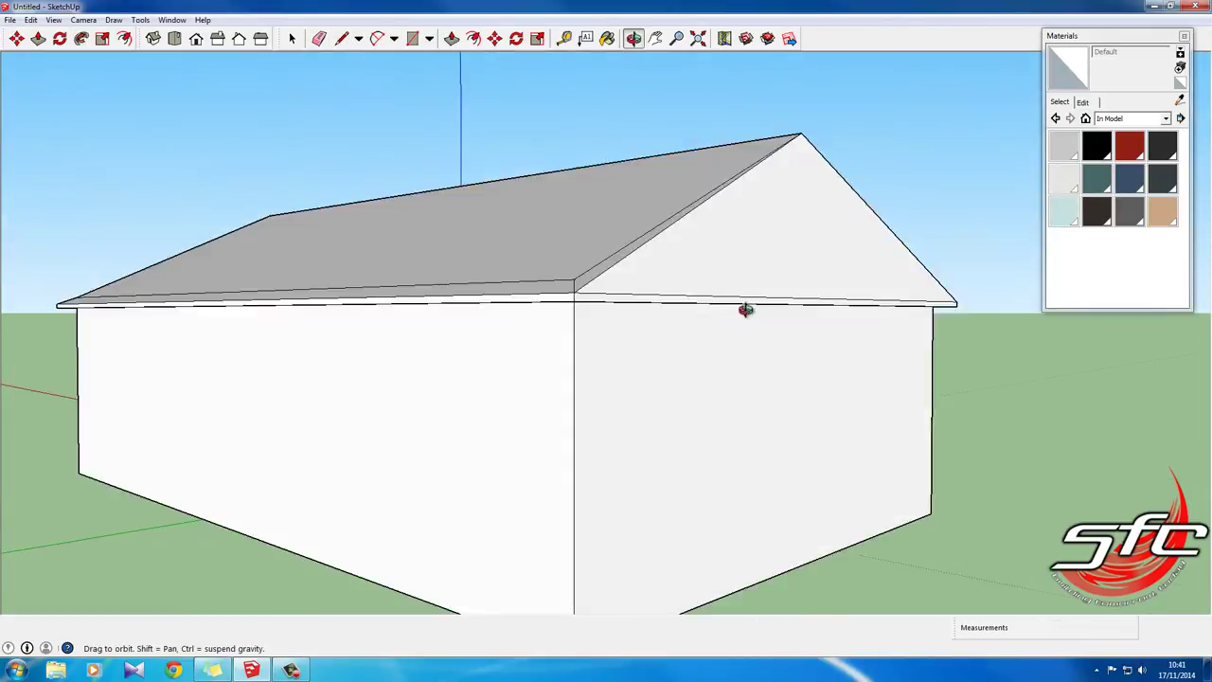
{"action": "scroll", "coordinate": [839, 270], "scroll_direction": "up", "scroll_amount": 3}
{"action": "scroll", "coordinate": [839, 270], "scroll_direction": "down", "scroll_amount": 5}
Step: Draw lines from the peak to the eave corners on the other gable, closing the roof face
{"action": "middle_click_drag", "start_coordinate": [503, 292], "coordinate": [231, 194]}
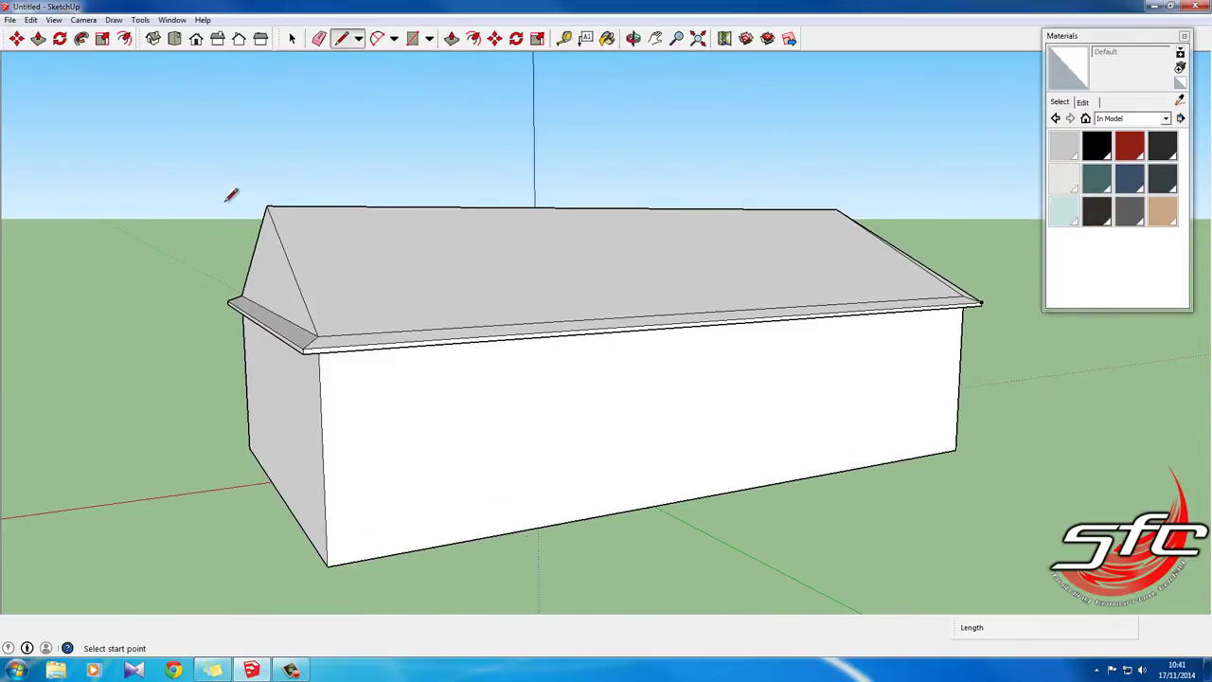
{"action": "left_click", "coordinate": [268, 204]}
{"action": "left_click", "coordinate": [303, 335]}
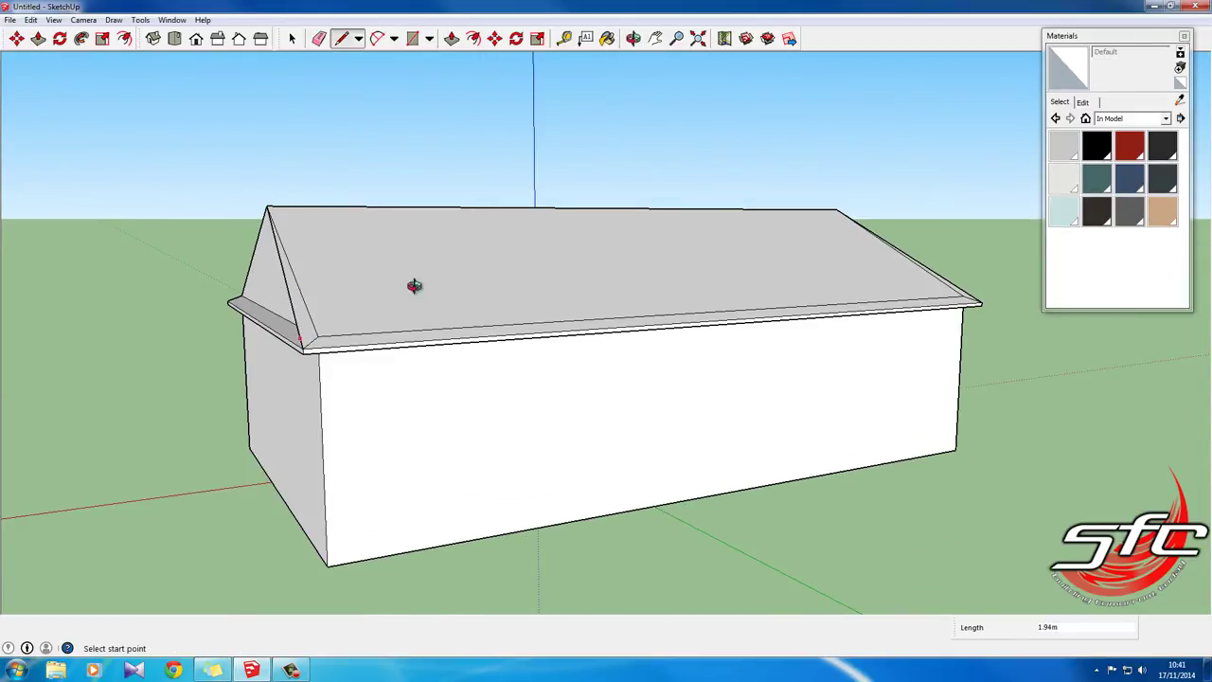
{"action": "mouse_move", "coordinate": [411, 286]}
{"action": "middle_mouse_down"}
{"action": "mouse_move", "coordinate": [656, 240]}
{"action": "mouse_move", "coordinate": [685, 204]}
{"action": "middle_mouse_up"}
{"action": "left_click", "coordinate": [678, 207]}
{"action": "left_click", "coordinate": [391, 348]}
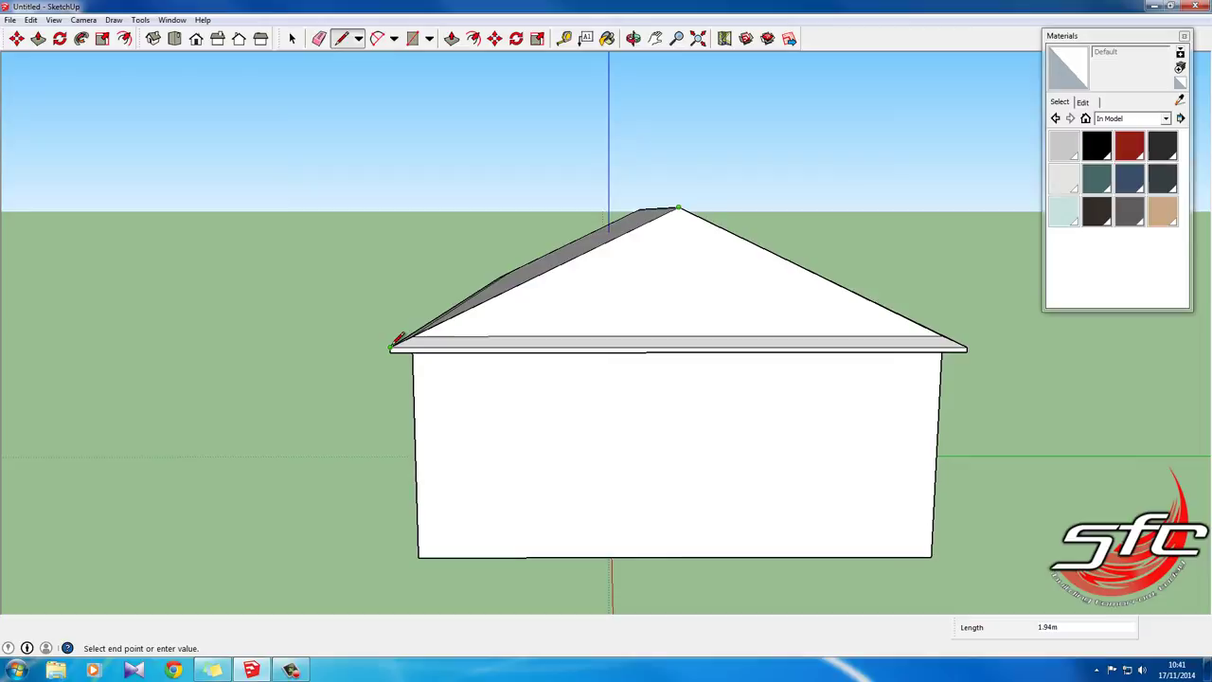
{"action": "middle_click_drag", "start_coordinate": [449, 340], "coordinate": [482, 381]}
Step: Draw the first edge of a rectangular outline starting at the eave corner
{"action": "scroll", "coordinate": [482, 381], "scroll_direction": "up", "scroll_amount": 5}
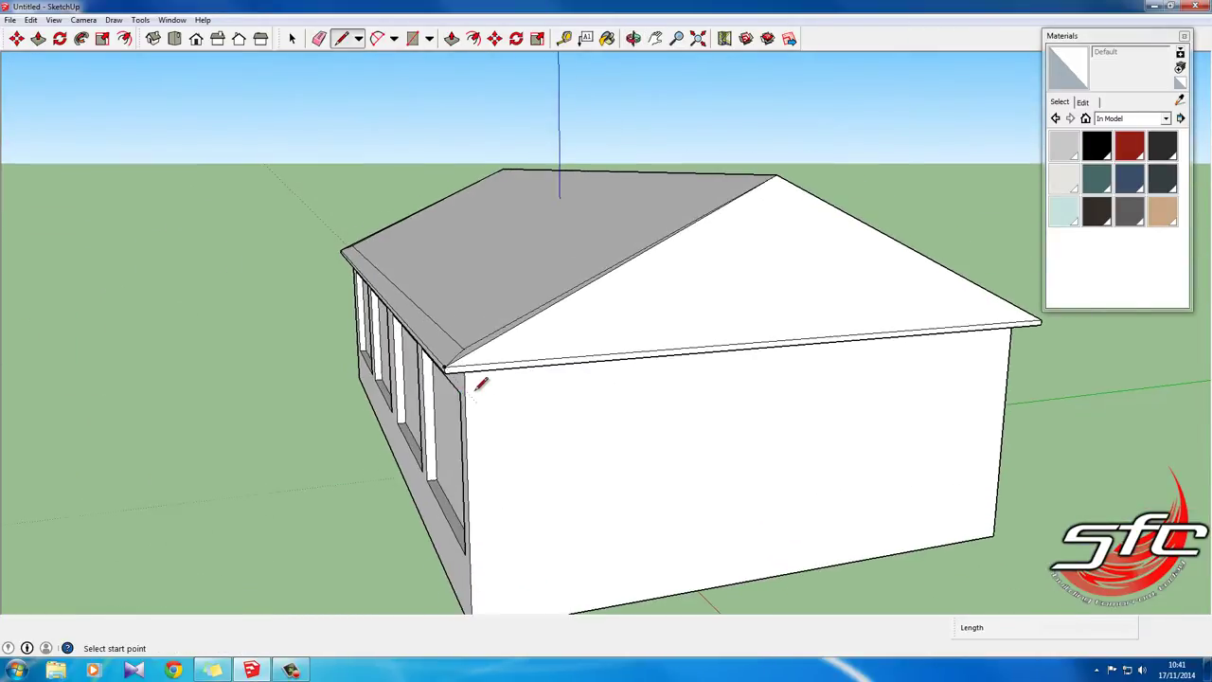
{"action": "middle_click_drag", "start_coordinate": [512, 307], "coordinate": [437, 300]}
{"action": "scroll", "coordinate": [465, 308], "scroll_direction": "up", "scroll_amount": 3}
{"action": "middle_click_drag", "start_coordinate": [522, 276], "coordinate": [437, 267]}
{"action": "scroll", "coordinate": [436, 267], "scroll_direction": "up", "scroll_amount": 3}
{"action": "mouse_move", "coordinate": [376, 173]}
{"action": "middle_mouse_down"}
{"action": "mouse_move", "coordinate": [425, 230]}
{"action": "mouse_move", "coordinate": [386, 163]}
{"action": "middle_mouse_up"}
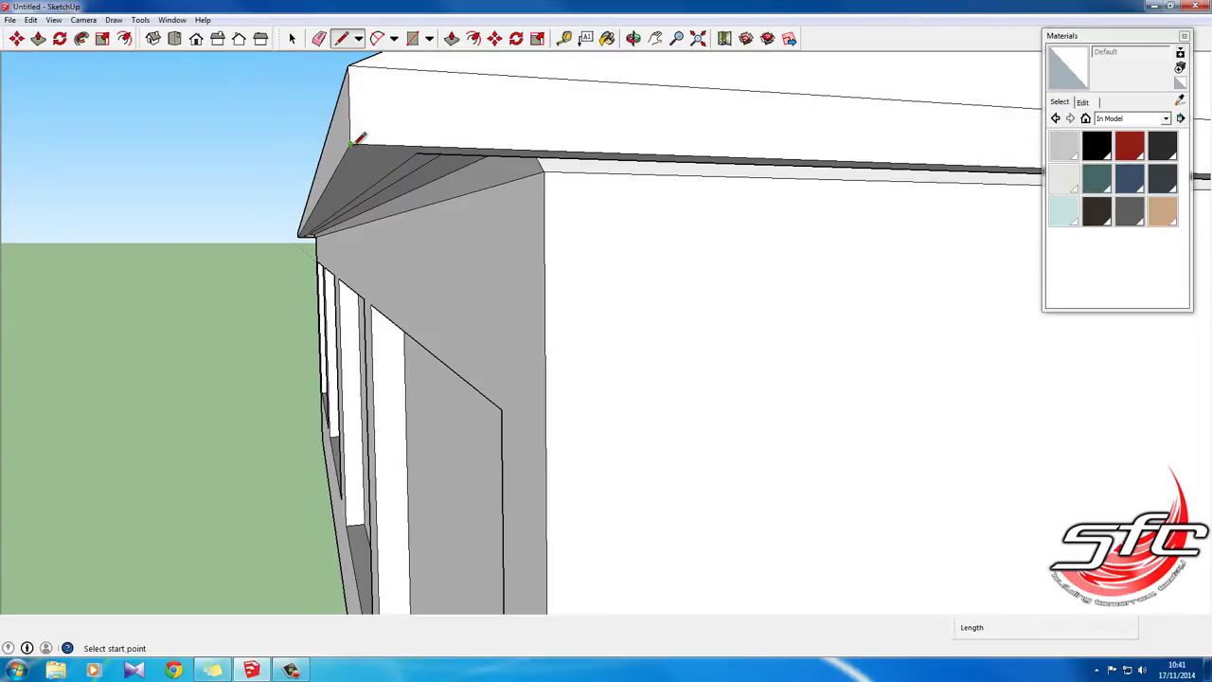
{"action": "left_click", "coordinate": [350, 145]}
{"action": "left_click", "coordinate": [279, 168]}
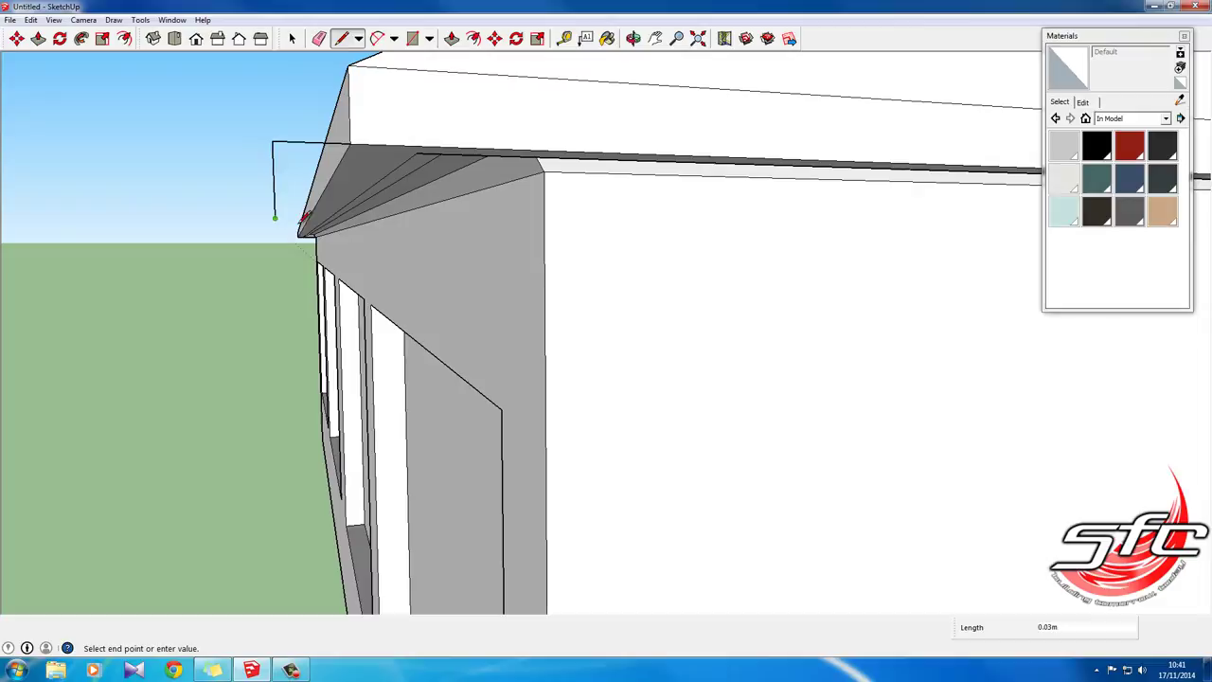
Step: Complete the rectangle below the eave, closing it into flat faces
{"action": "left_click", "coordinate": [351, 163]}
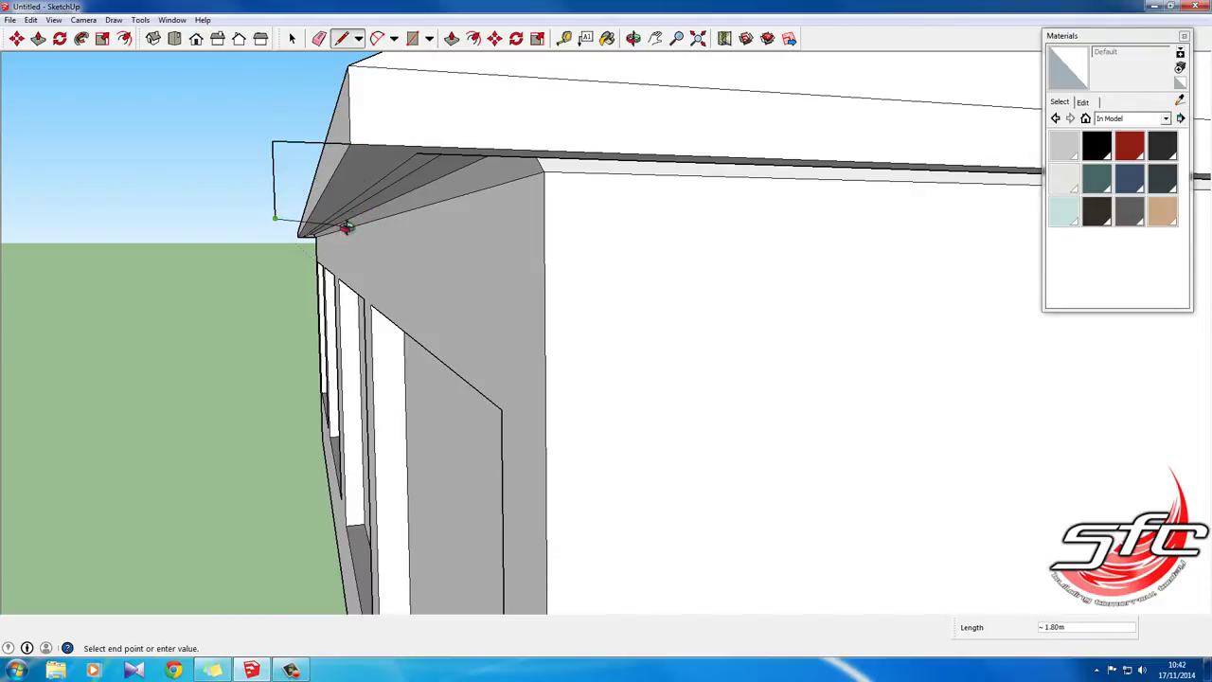
{"action": "middle_click_drag", "start_coordinate": [347, 227], "coordinate": [237, 306]}
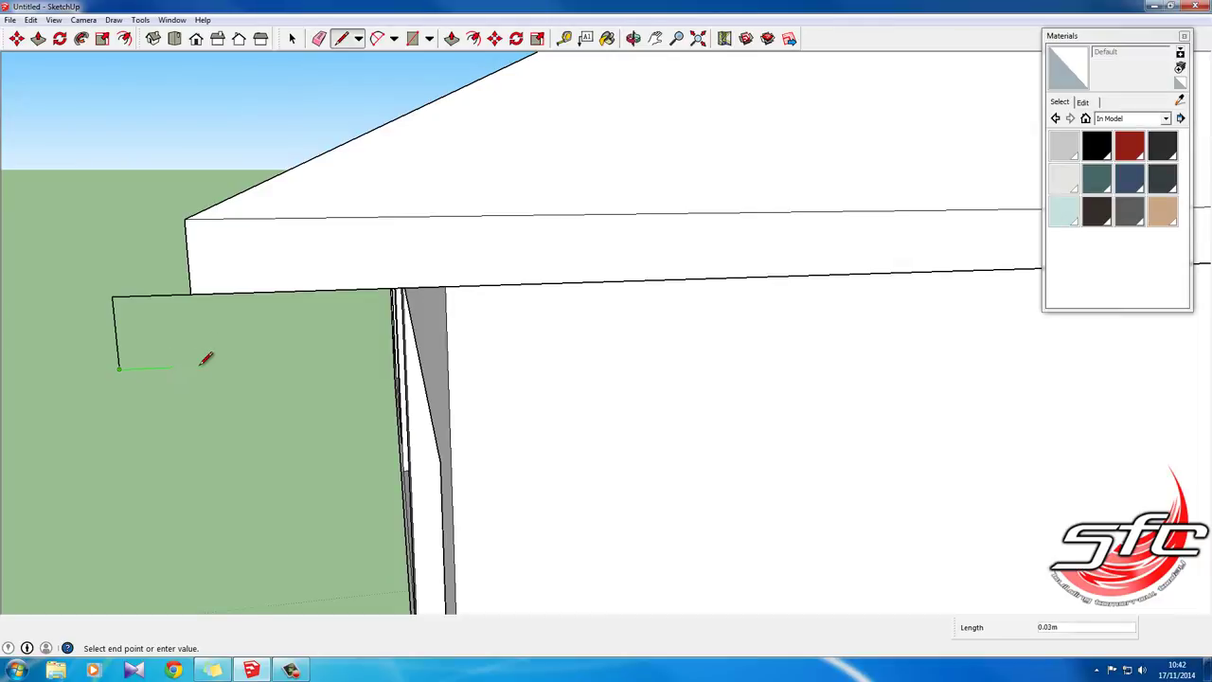
{"action": "left_click", "coordinate": [194, 295]}
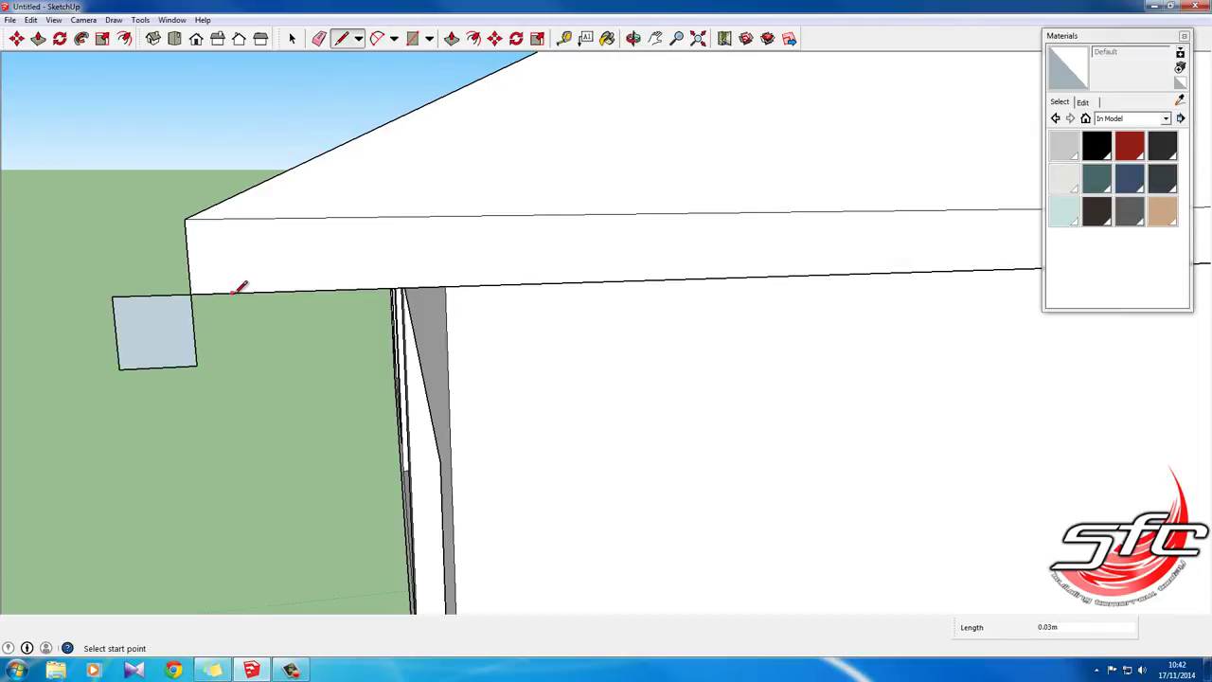
{"action": "left_click", "coordinate": [198, 364]}
{"action": "middle_click_drag", "start_coordinate": [370, 235], "coordinate": [241, 106]}
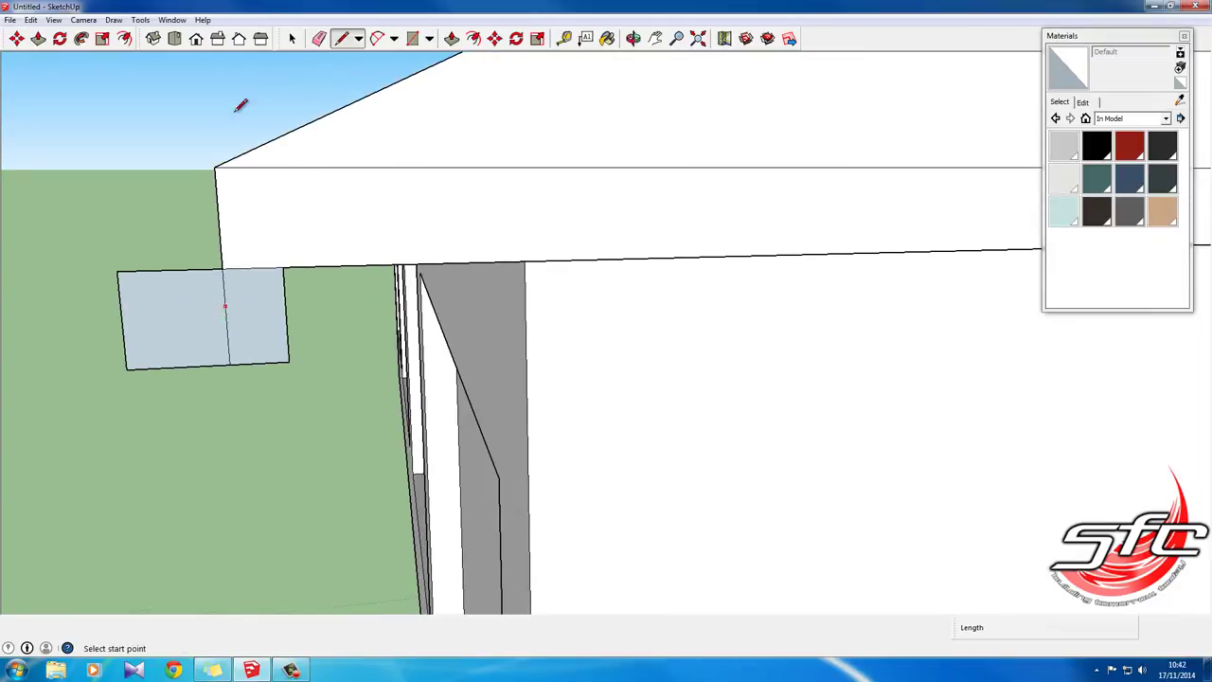
{"action": "left_click", "coordinate": [320, 38]}
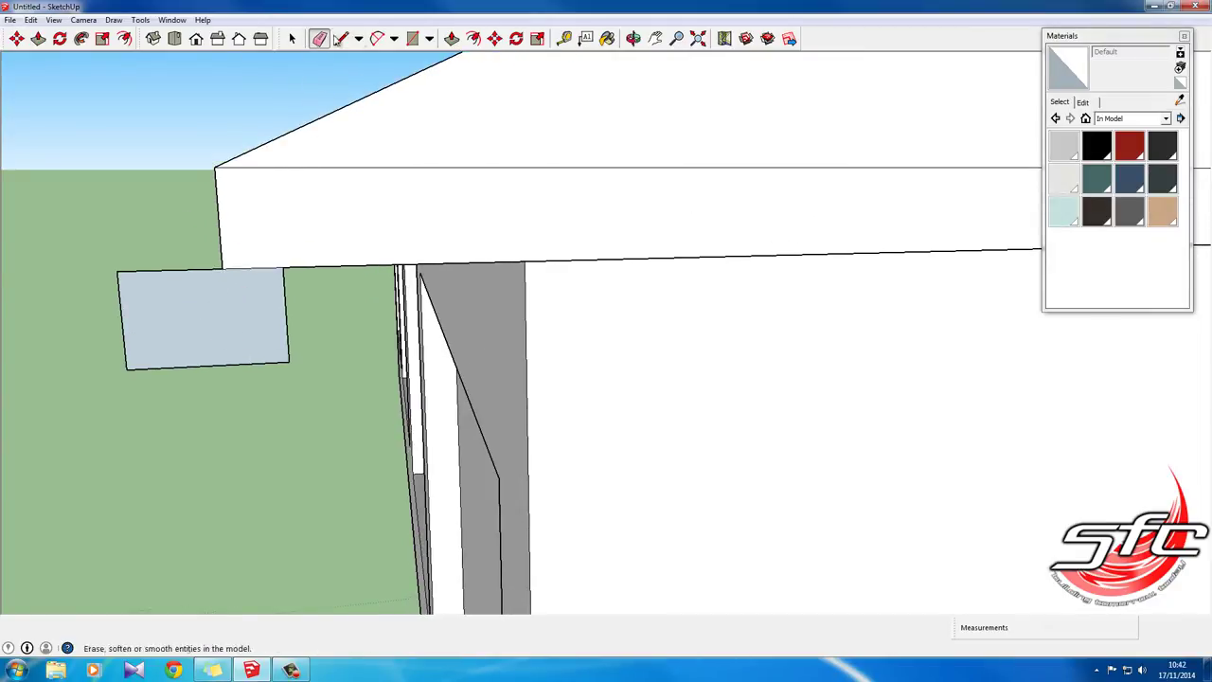
Step: Draw a vertical and a horizontal line splitting the panel below the roof edge
{"action": "left_click", "coordinate": [377, 38]}
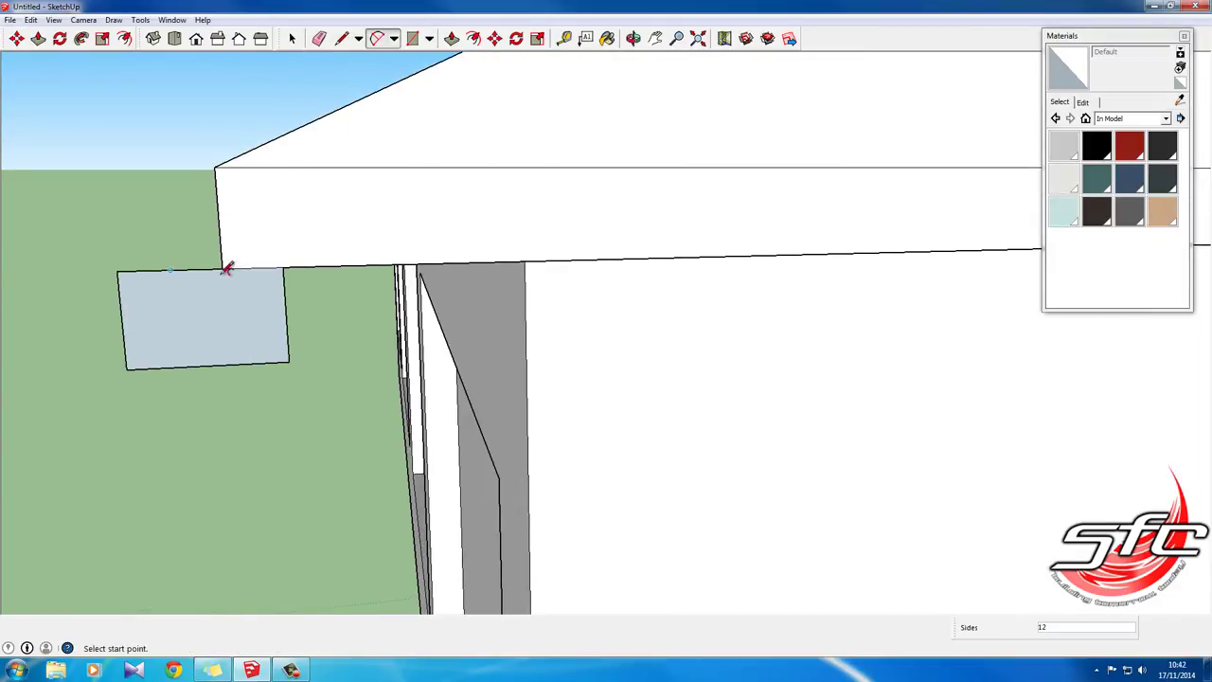
{"action": "left_click", "coordinate": [340, 38]}
{"action": "left_click", "coordinate": [244, 269]}
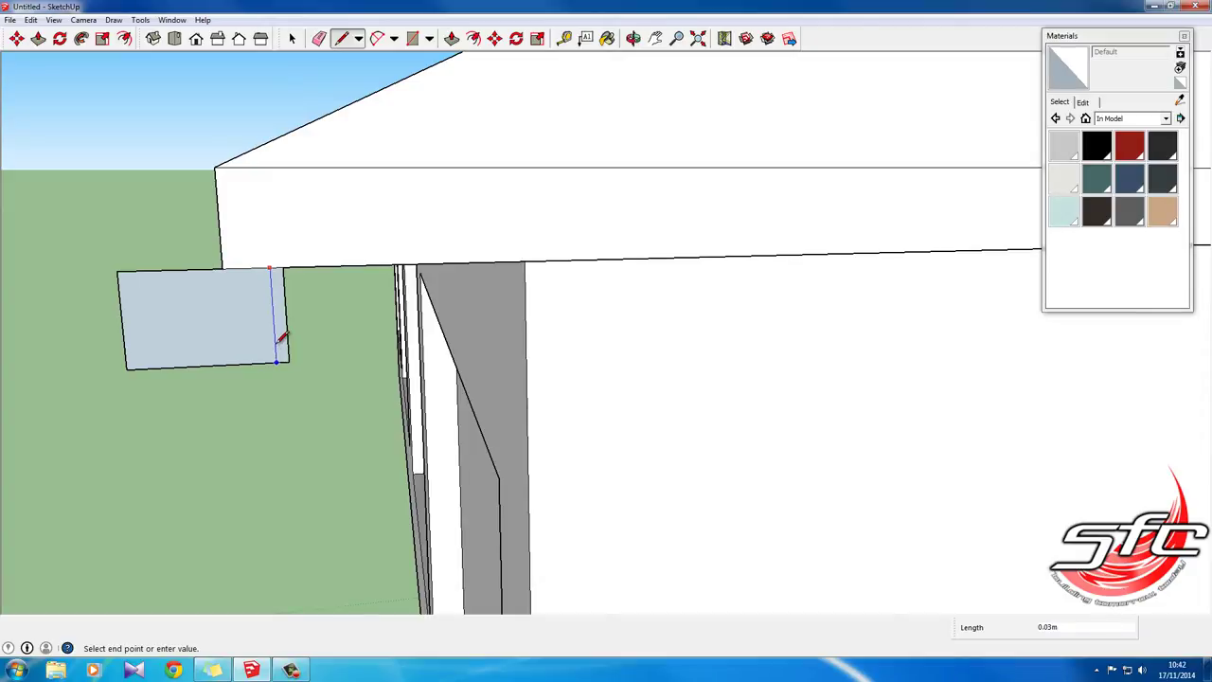
{"action": "scroll", "coordinate": [281, 336], "scroll_direction": "up", "scroll_amount": 3}
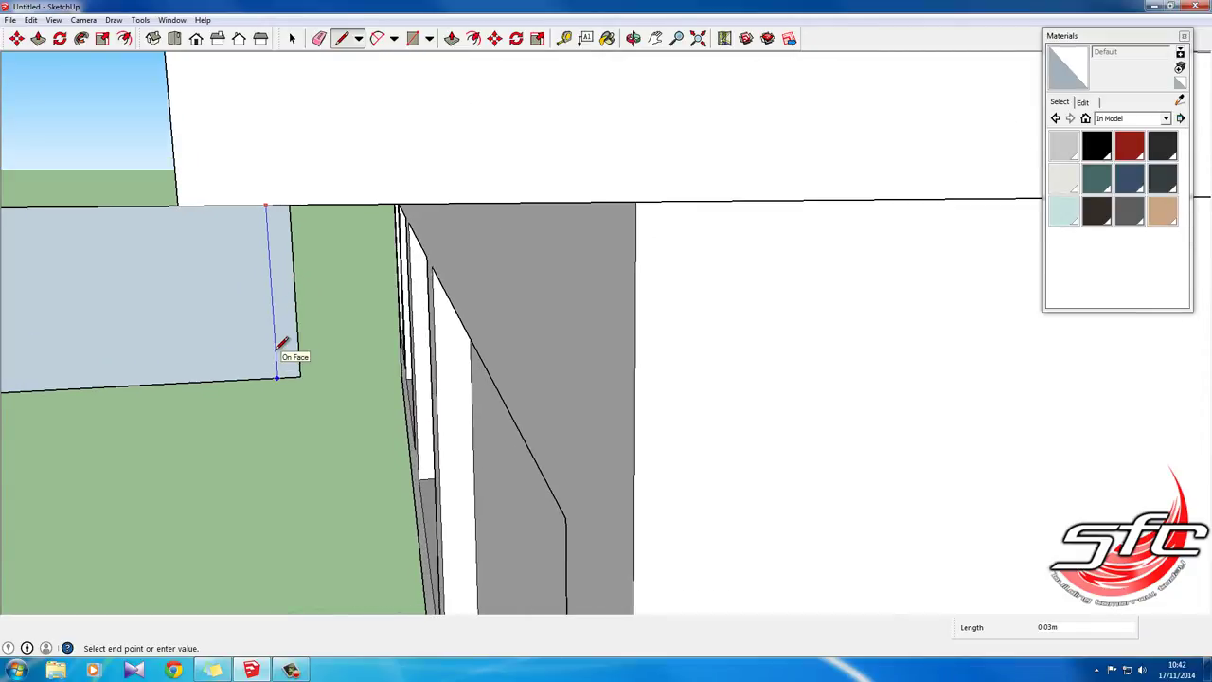
{"action": "left_click", "coordinate": [273, 322]}
{"action": "middle_click_drag", "start_coordinate": [272, 322], "coordinate": [133, 328]}
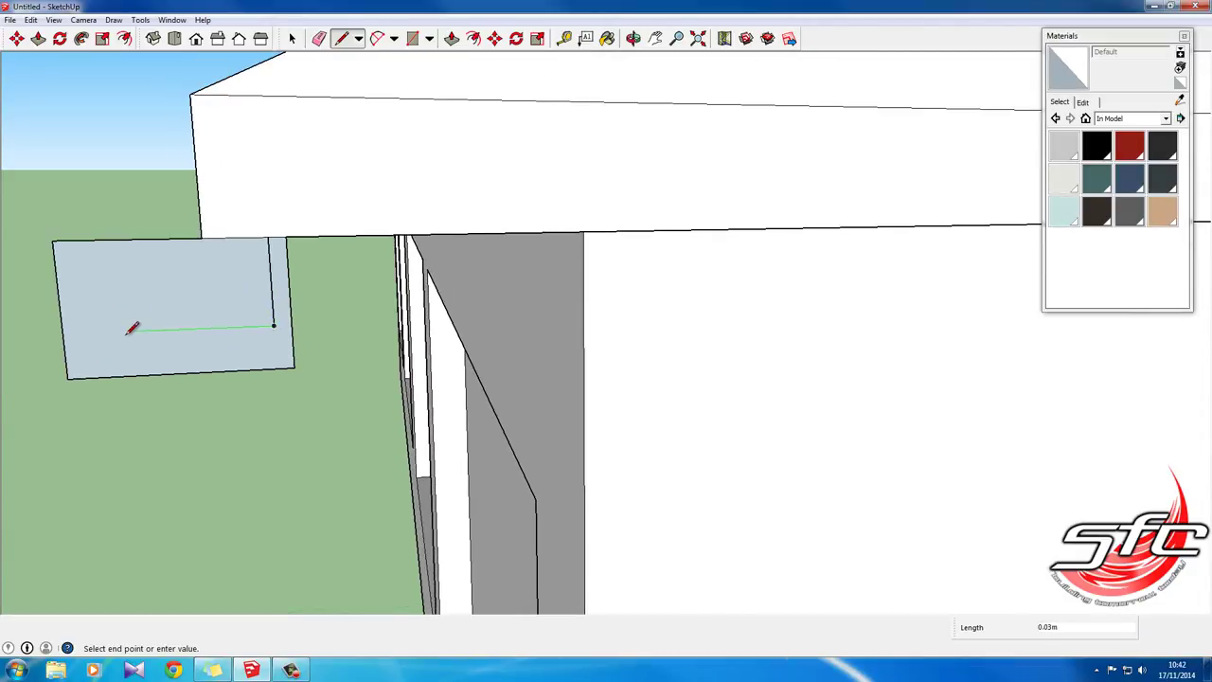
{"action": "left_click", "coordinate": [77, 328]}
Step: Draw a 2-point arc from the panel's top-left corner to its right edge, bulging down as a half-circle
{"action": "left_click", "coordinate": [378, 38]}
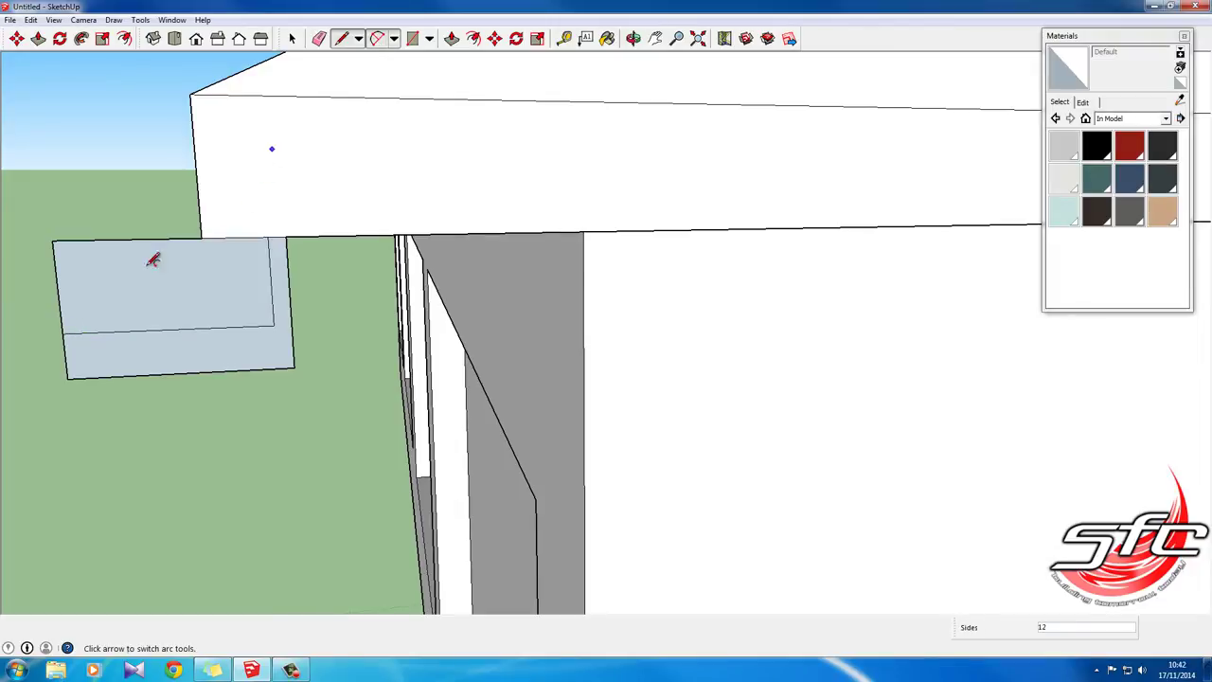
{"action": "left_click", "coordinate": [55, 262]}
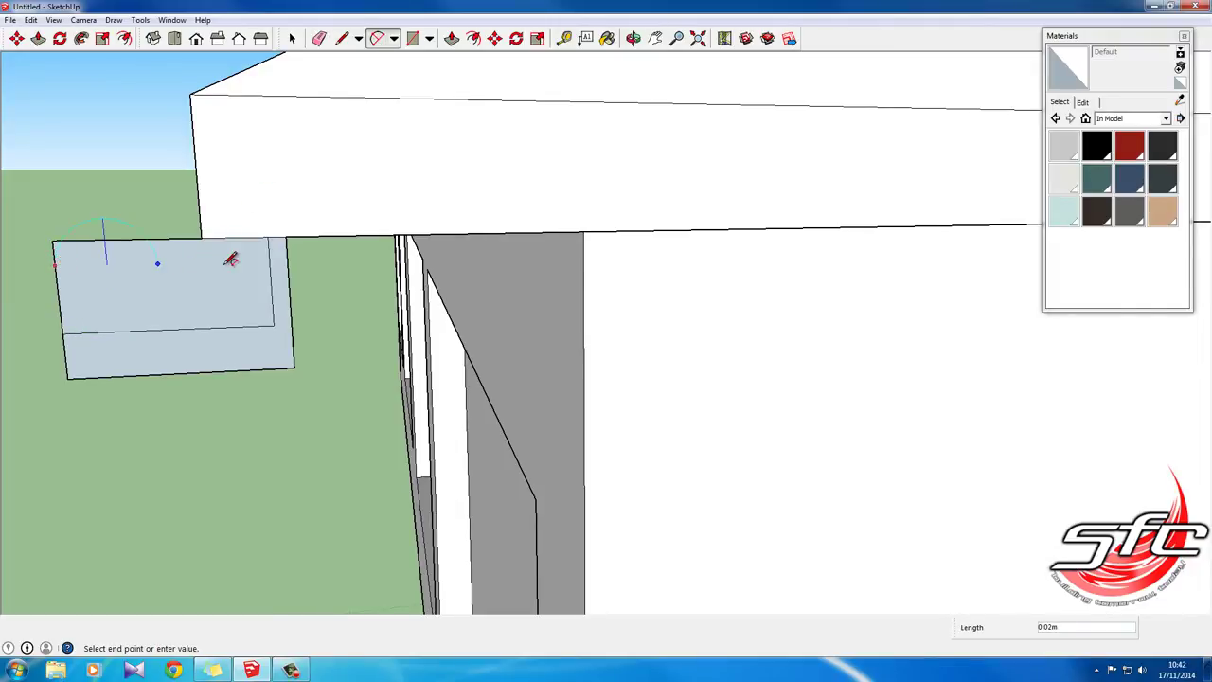
{"action": "left_click", "coordinate": [270, 261]}
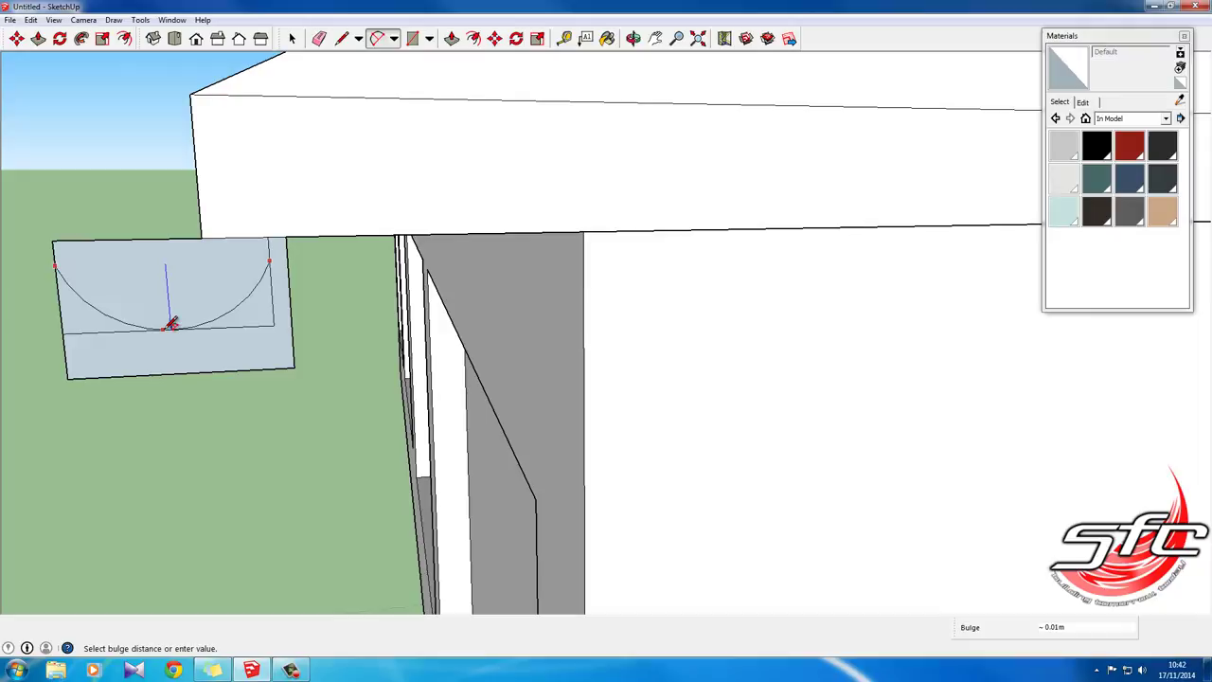
{"action": "left_click", "coordinate": [170, 328]}
{"action": "mouse_move", "coordinate": [211, 296]}
{"action": "middle_mouse_down"}
{"action": "mouse_move", "coordinate": [369, 273]}
{"action": "mouse_move", "coordinate": [262, 92]}
{"action": "middle_mouse_up"}
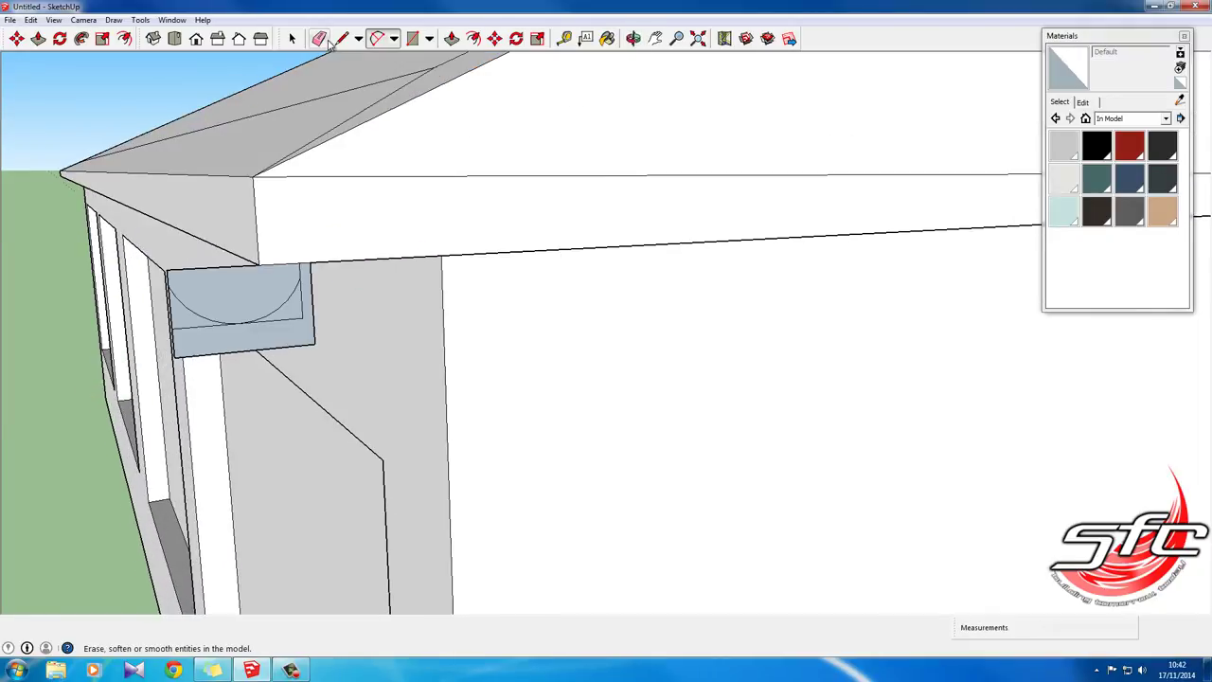
Step: Erase the profile panel's lower corner lines, leaving a half-disc
{"action": "left_click", "coordinate": [318, 38]}
{"action": "middle_click_drag", "start_coordinate": [203, 417], "coordinate": [274, 270]}
{"action": "scroll", "coordinate": [276, 271], "scroll_direction": "down", "scroll_amount": 2}
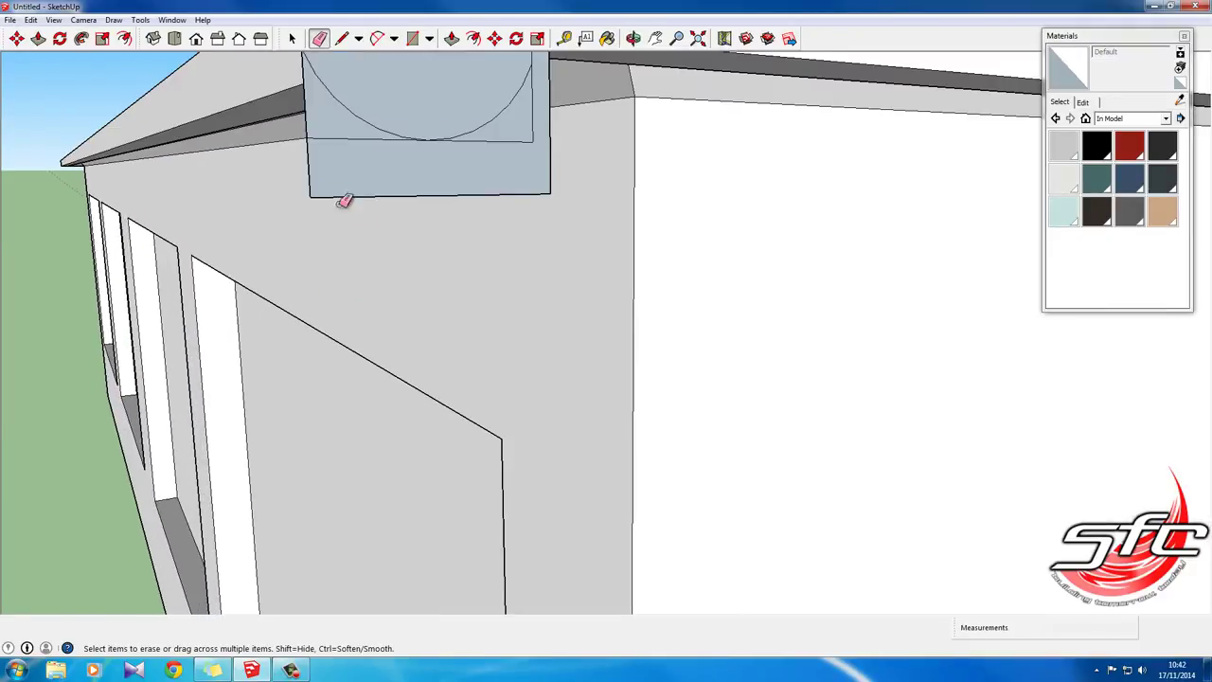
{"action": "scroll", "coordinate": [330, 208], "scroll_direction": "down", "scroll_amount": 3}
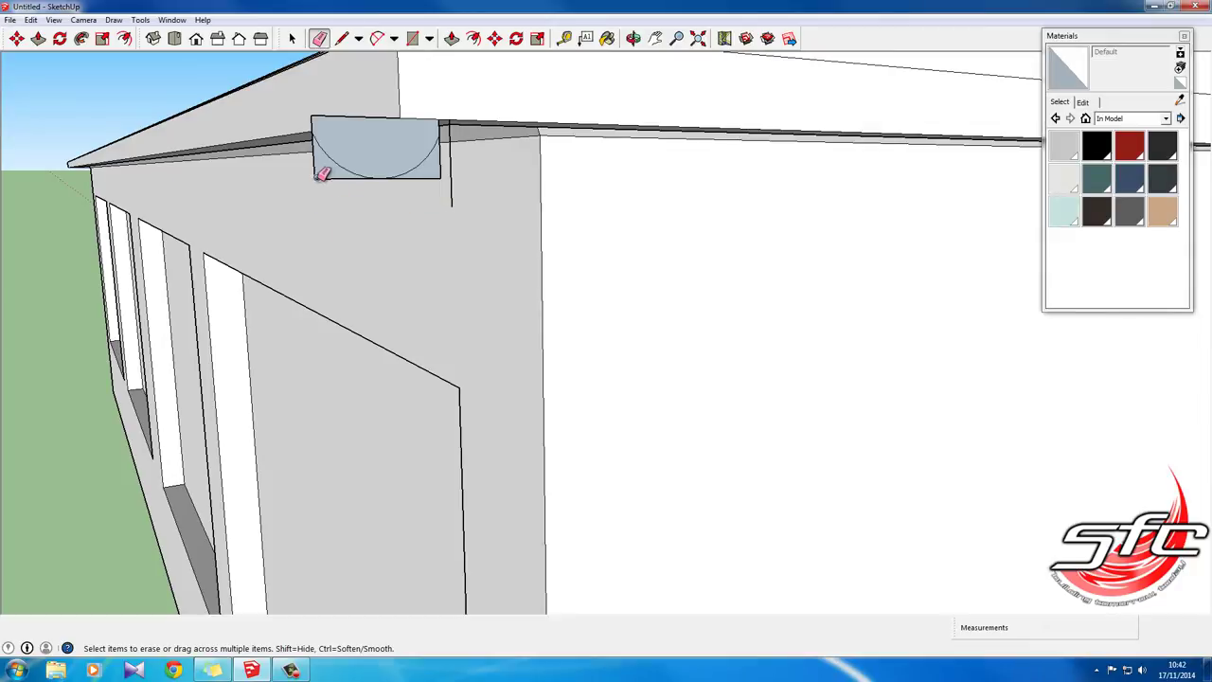
{"action": "left_click_drag", "start_coordinate": [329, 184], "coordinate": [434, 170]}
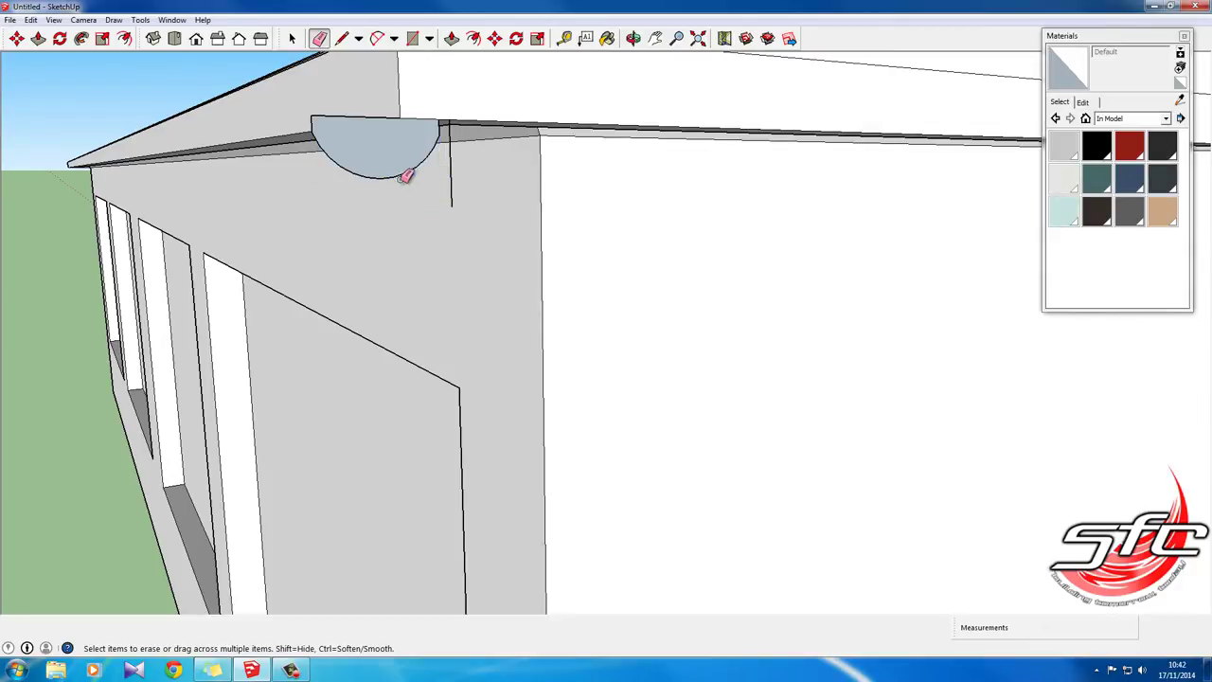
{"action": "middle_click_drag", "start_coordinate": [405, 173], "coordinate": [350, 187]}
Step: Draw a line from the arc's right end to the wall line to close the bracket
{"action": "left_click", "coordinate": [341, 38]}
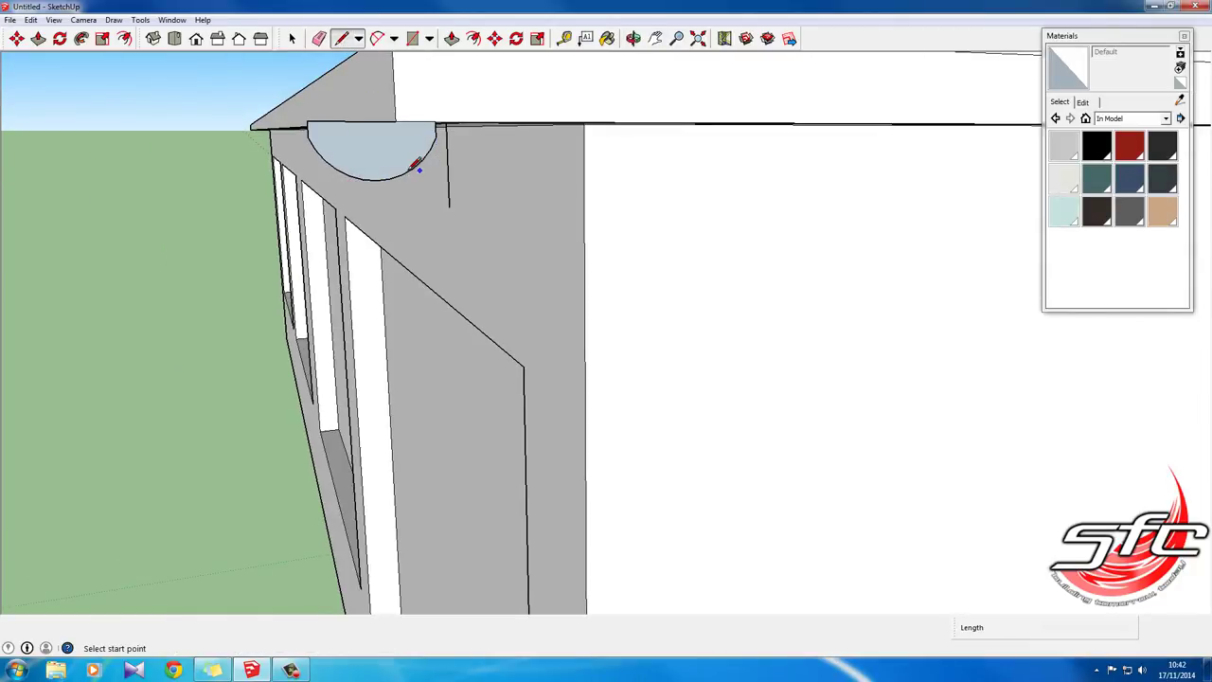
{"action": "left_click", "coordinate": [390, 178]}
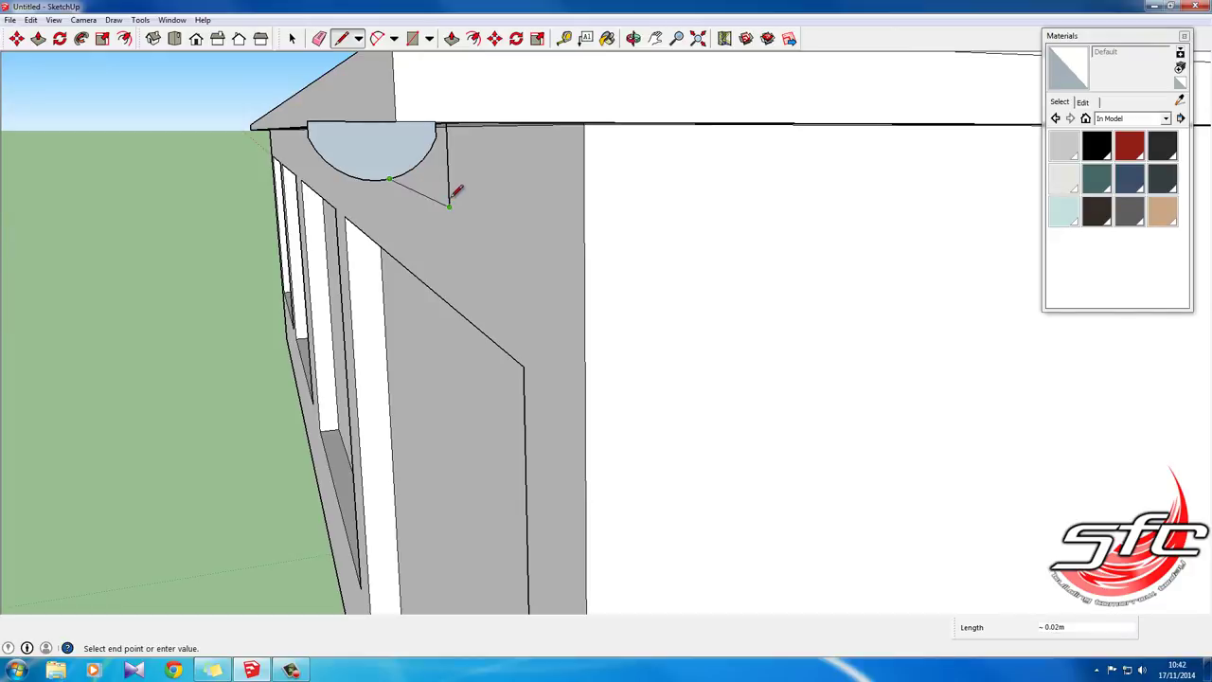
{"action": "left_click", "coordinate": [449, 177]}
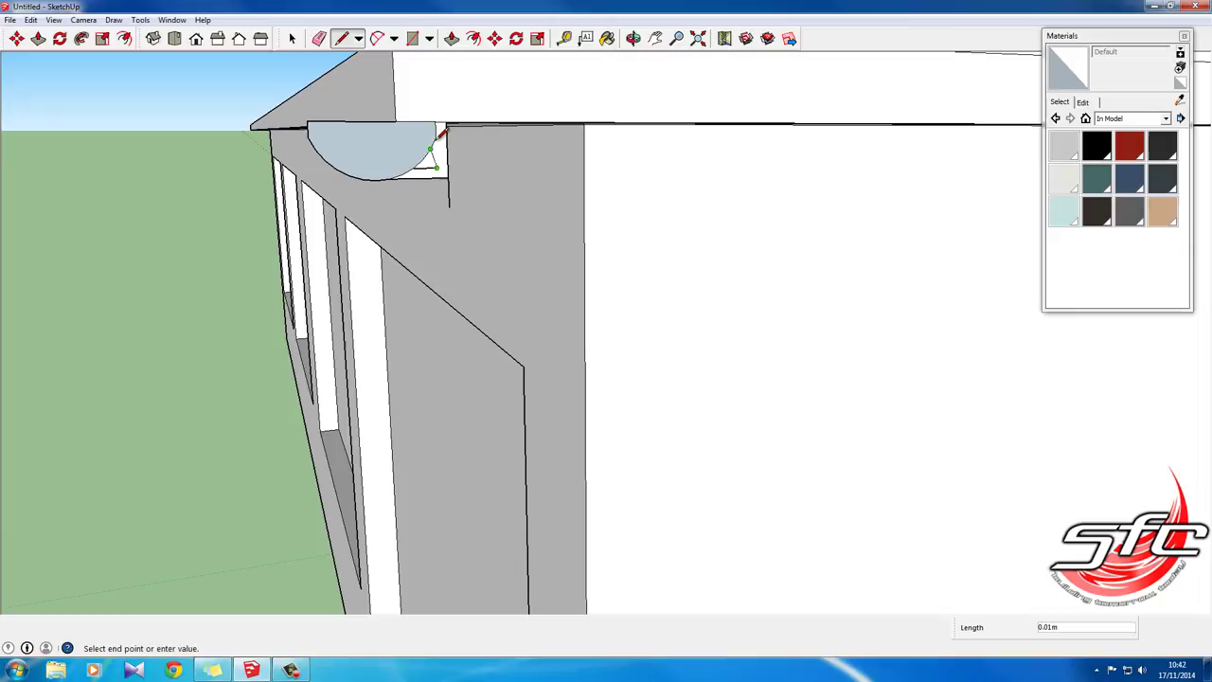
{"action": "left_click", "coordinate": [292, 38]}
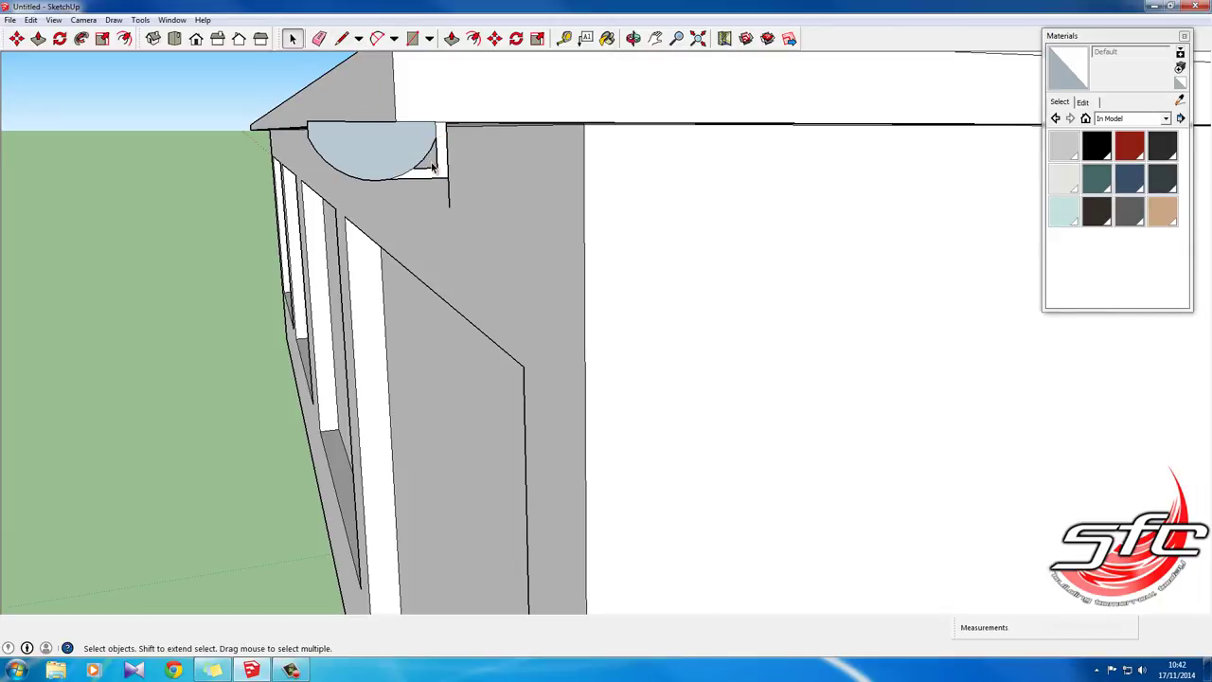
{"action": "middle_click_drag", "start_coordinate": [357, 156], "coordinate": [326, 90]}
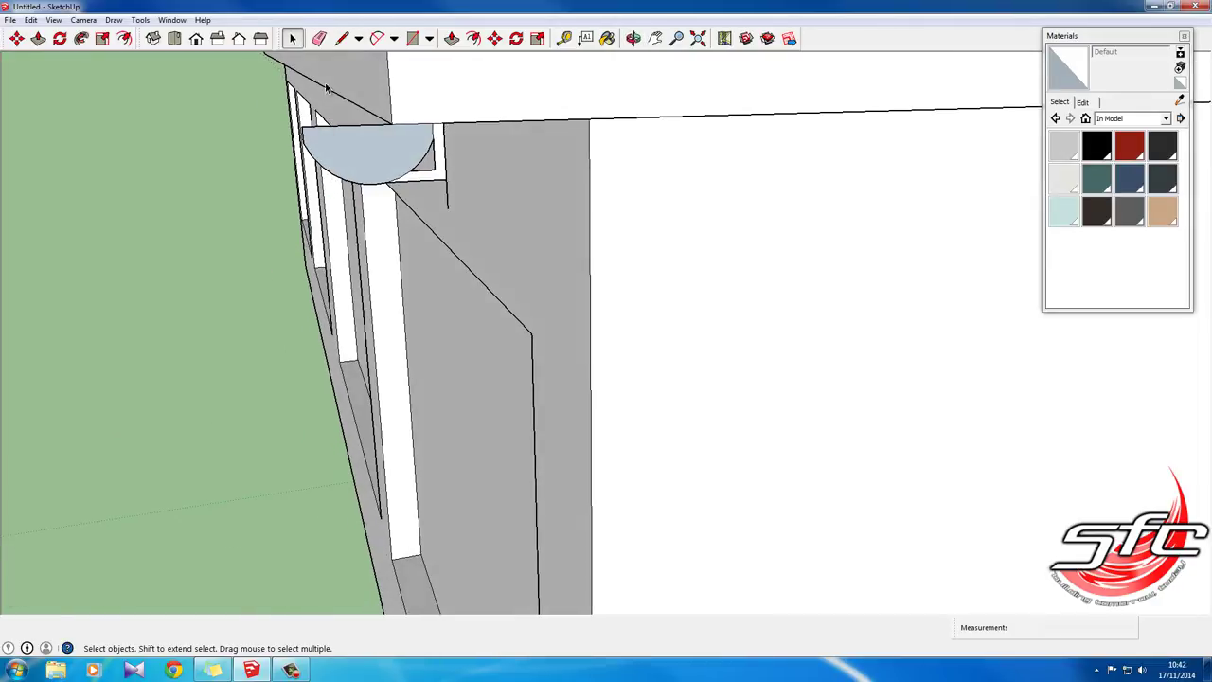
Step: Offset an inner arc inside the half-disc profile
{"action": "left_click", "coordinate": [124, 38]}
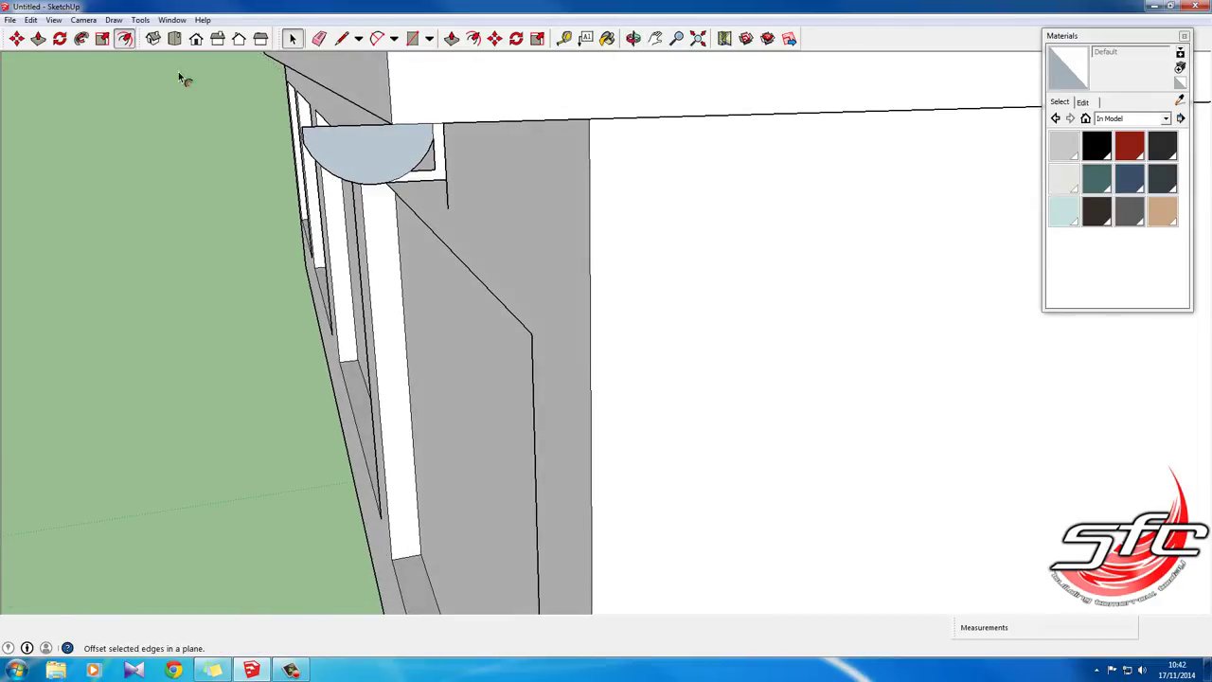
{"action": "left_click", "coordinate": [369, 140]}
{"action": "left_click", "coordinate": [374, 143]}
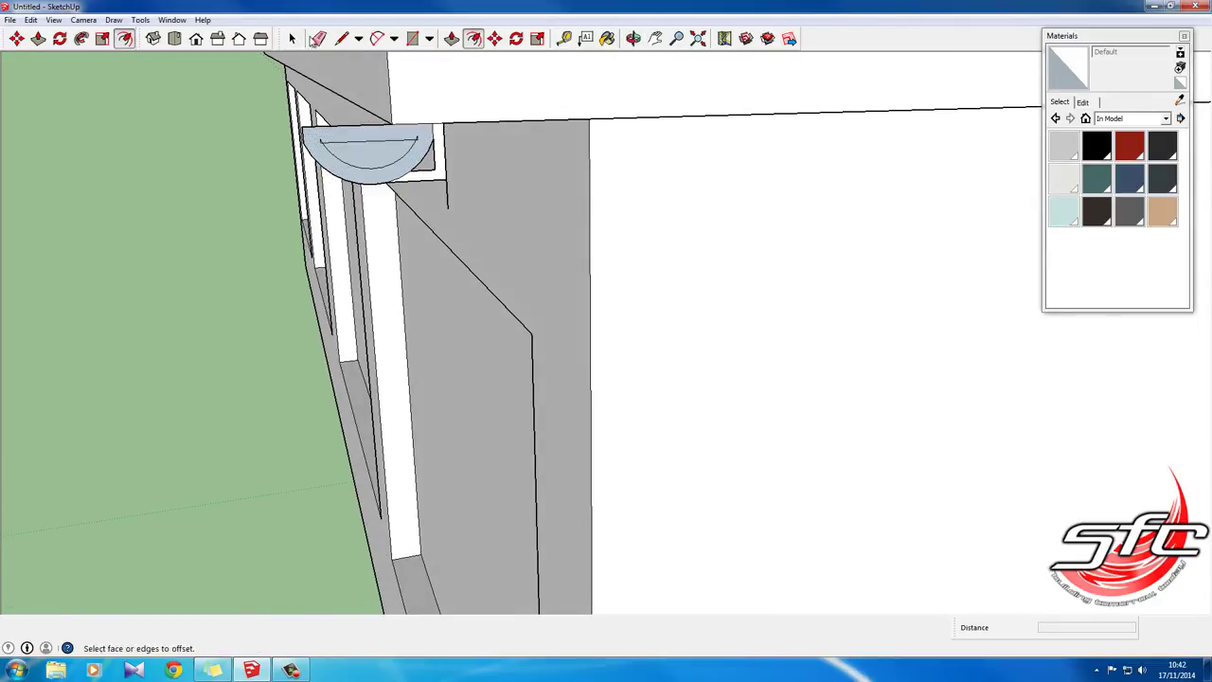
{"action": "left_click", "coordinate": [341, 38]}
{"action": "scroll", "coordinate": [400, 168], "scroll_direction": "up", "scroll_amount": 1}
{"action": "scroll", "coordinate": [400, 168], "scroll_direction": "up", "scroll_amount": 1}
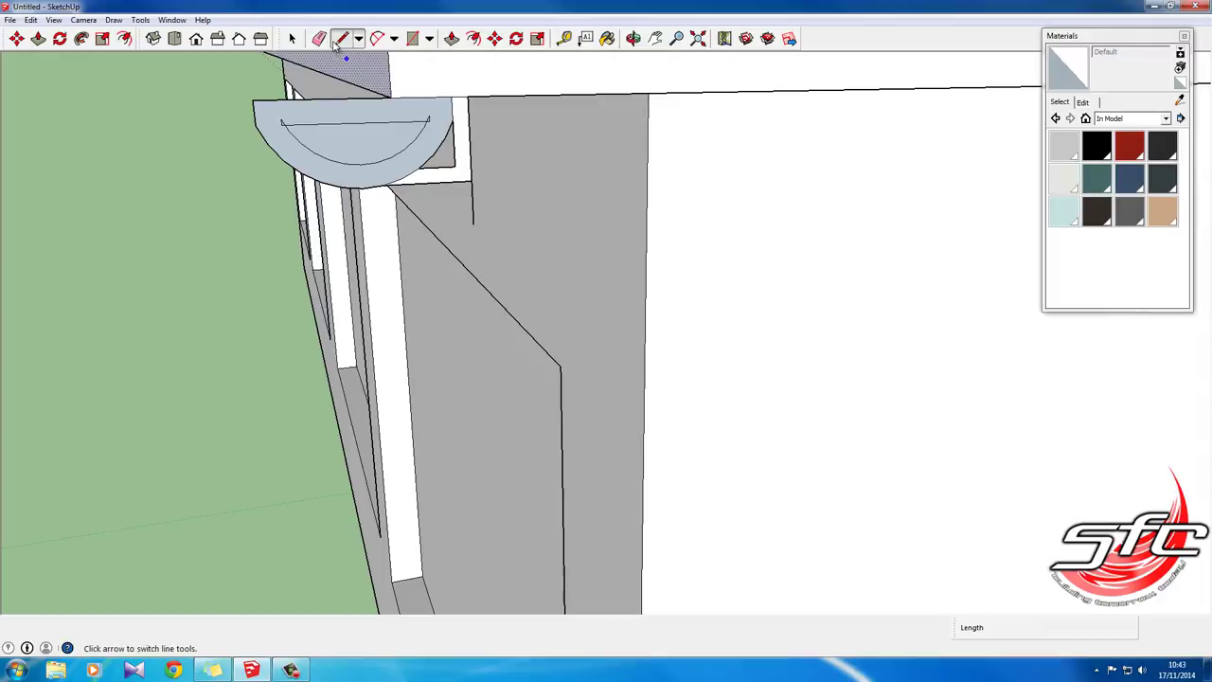
{"action": "left_click", "coordinate": [318, 38]}
{"action": "scroll", "coordinate": [284, 123], "scroll_direction": "up", "scroll_amount": 2}
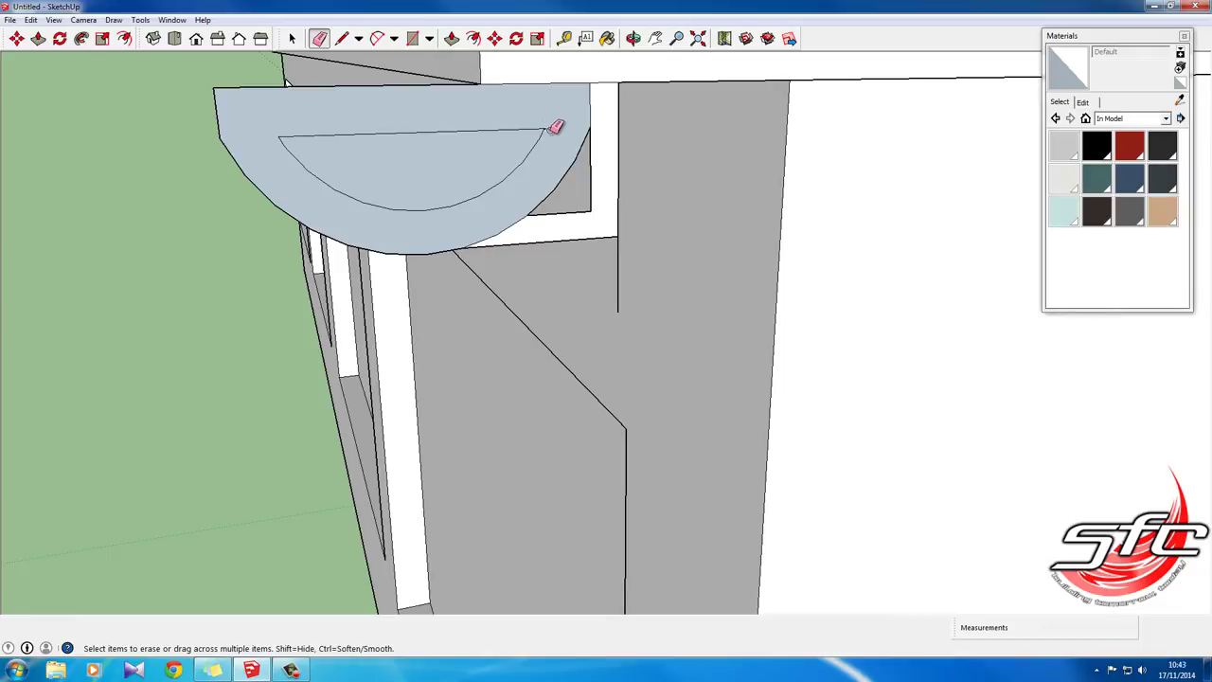
Step: Draw edges from both semicircle ends to the slab's corner and edge
{"action": "left_click", "coordinate": [342, 38]}
{"action": "left_click", "coordinate": [278, 136]}
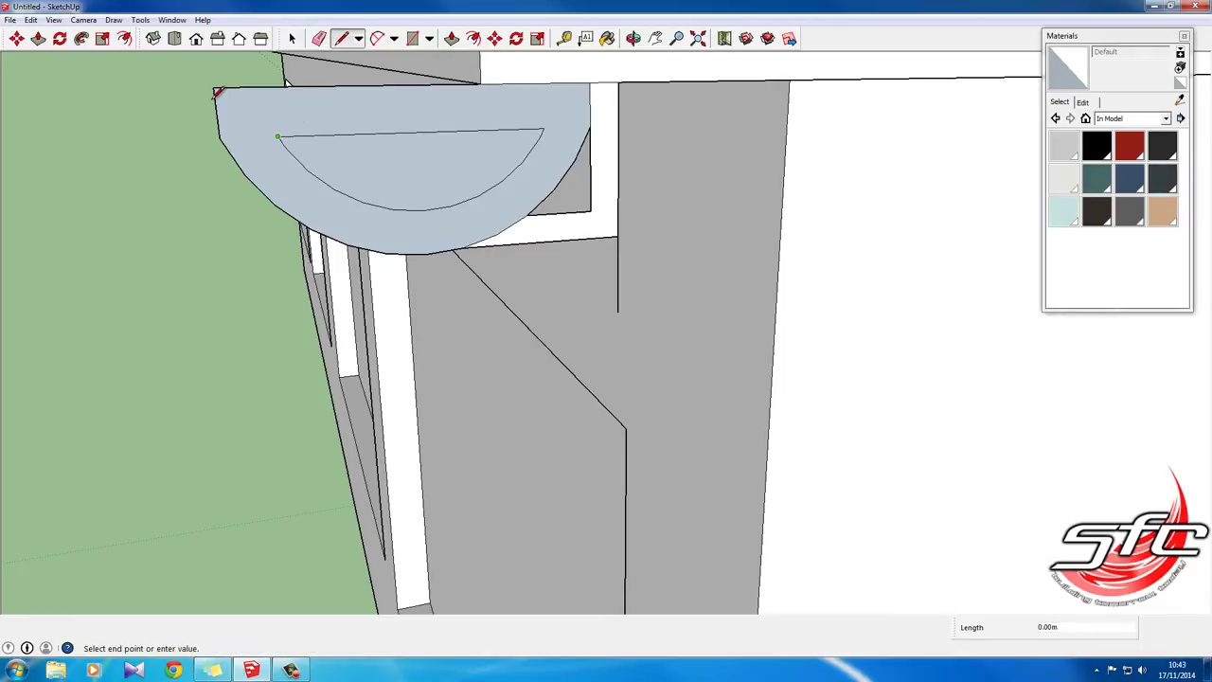
{"action": "left_click", "coordinate": [215, 88]}
{"action": "left_click", "coordinate": [544, 128]}
{"action": "left_click", "coordinate": [589, 127]}
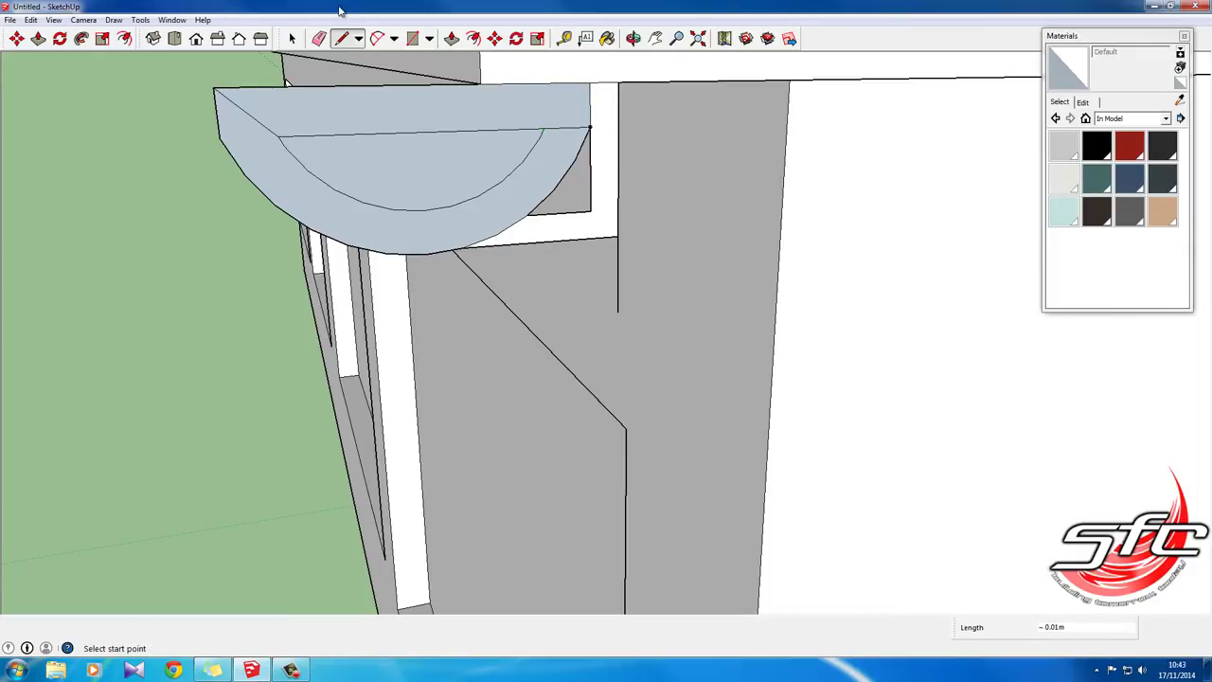
{"action": "left_click", "coordinate": [318, 38]}
Step: Erase the slab's top edge and straight top, leaving a thin semicircular gutter ring
{"action": "left_click", "coordinate": [249, 84]}
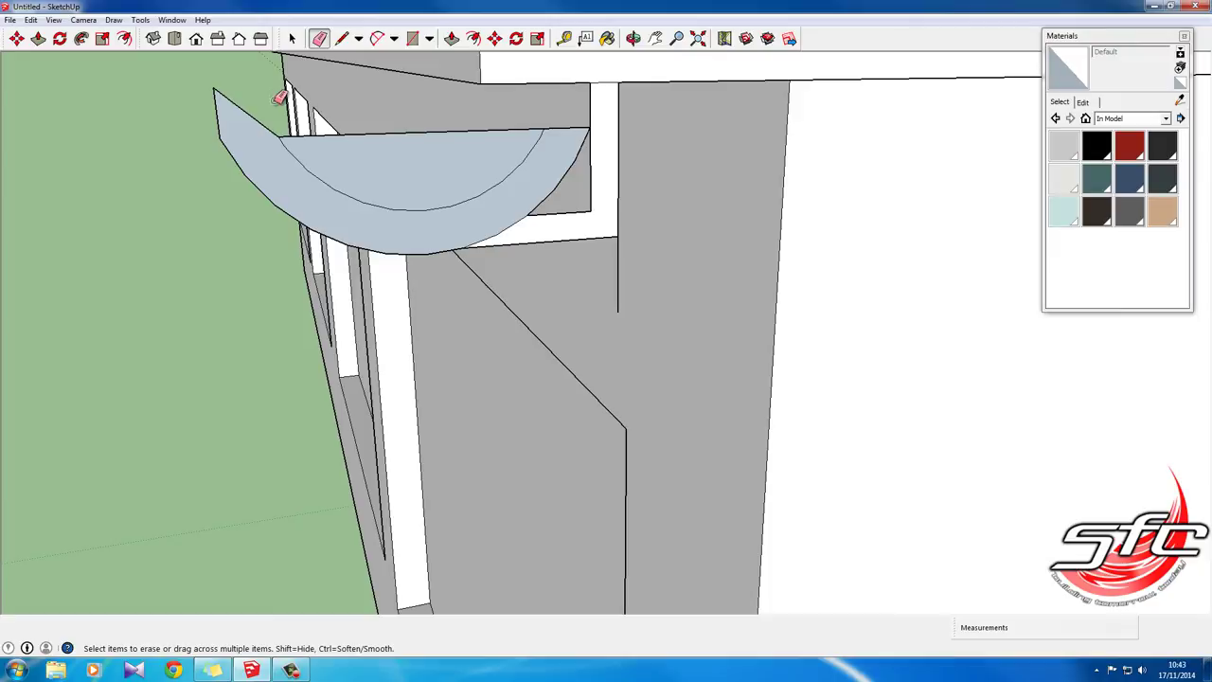
{"action": "left_click", "coordinate": [443, 137]}
{"action": "middle_click_drag", "start_coordinate": [446, 156], "coordinate": [589, 68]}
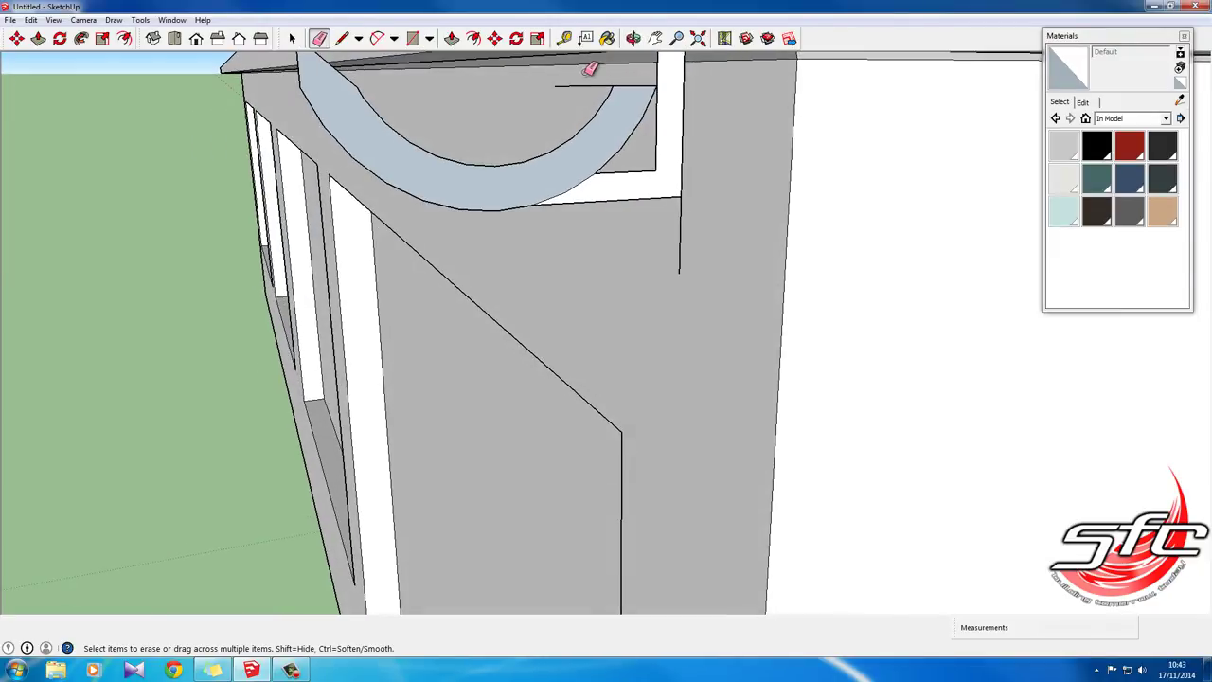
{"action": "scroll", "coordinate": [578, 94], "scroll_direction": "down", "scroll_amount": 2}
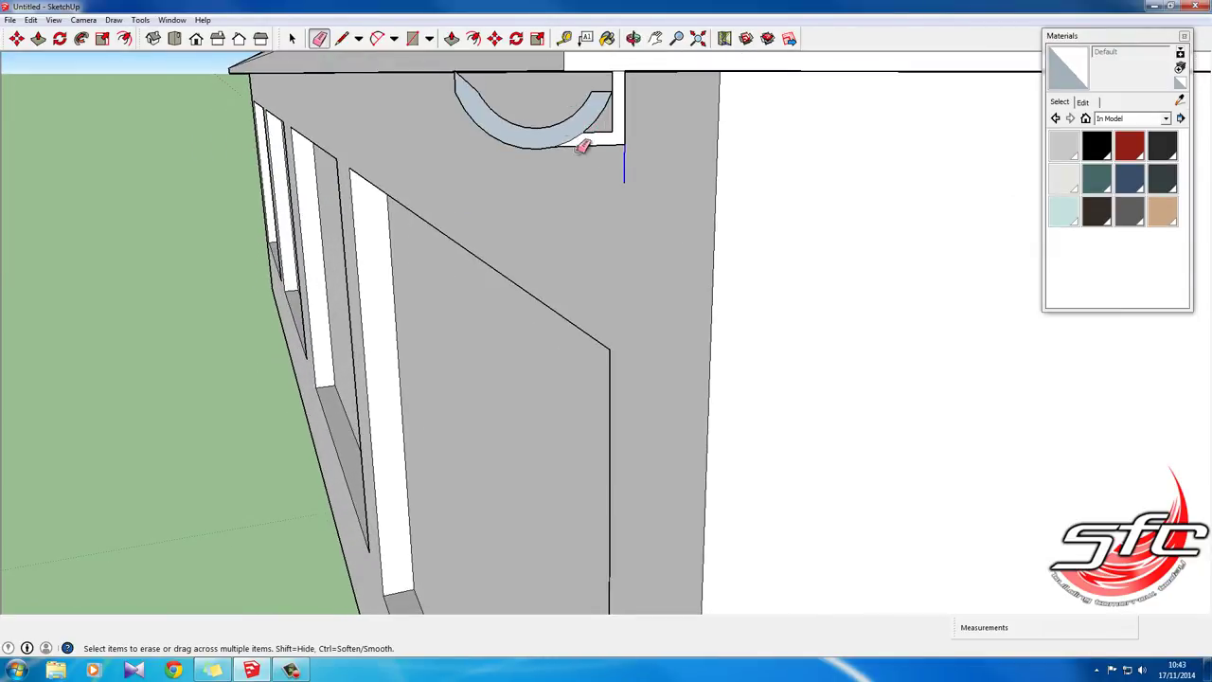
{"action": "mouse_move", "coordinate": [583, 146]}
{"action": "middle_mouse_down"}
{"action": "mouse_move", "coordinate": [820, 187]}
{"action": "mouse_move", "coordinate": [473, 162]}
{"action": "mouse_move", "coordinate": [627, 141]}
{"action": "mouse_move", "coordinate": [431, 179]}
{"action": "mouse_move", "coordinate": [392, 162]}
{"action": "middle_mouse_up"}
{"action": "scroll", "coordinate": [419, 149], "scroll_direction": "down", "scroll_amount": 2}
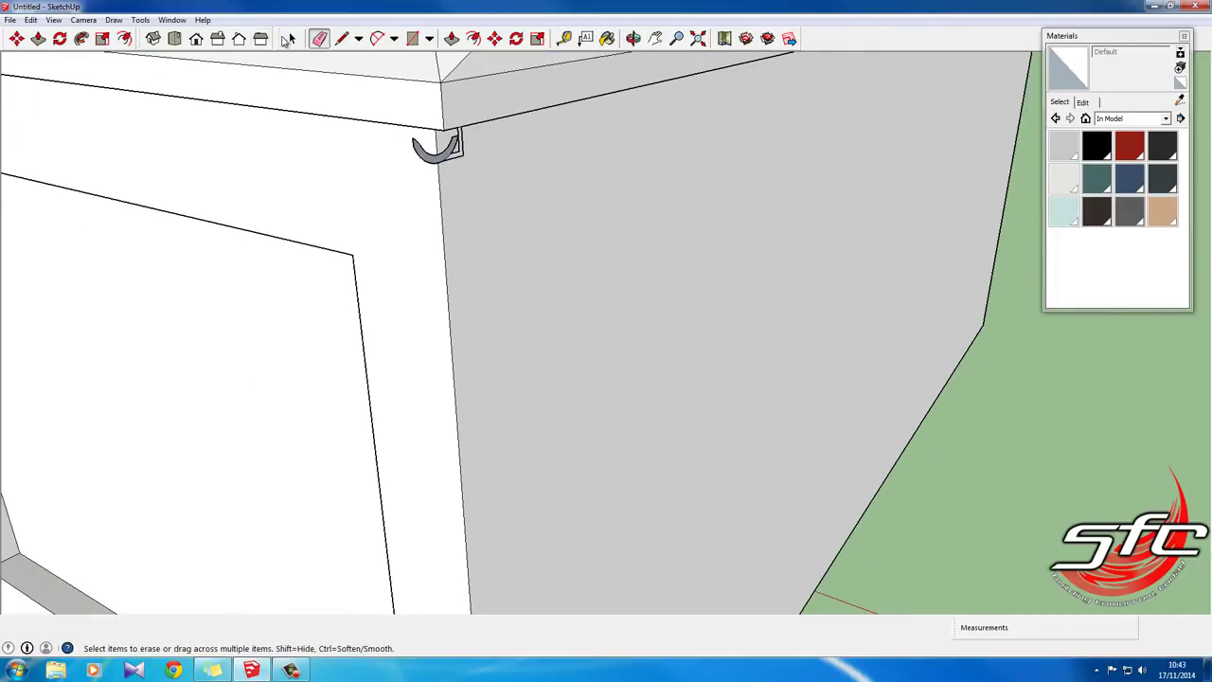
Step: Select the roof's top face strip and the eave edge
{"action": "left_click", "coordinate": [291, 38]}
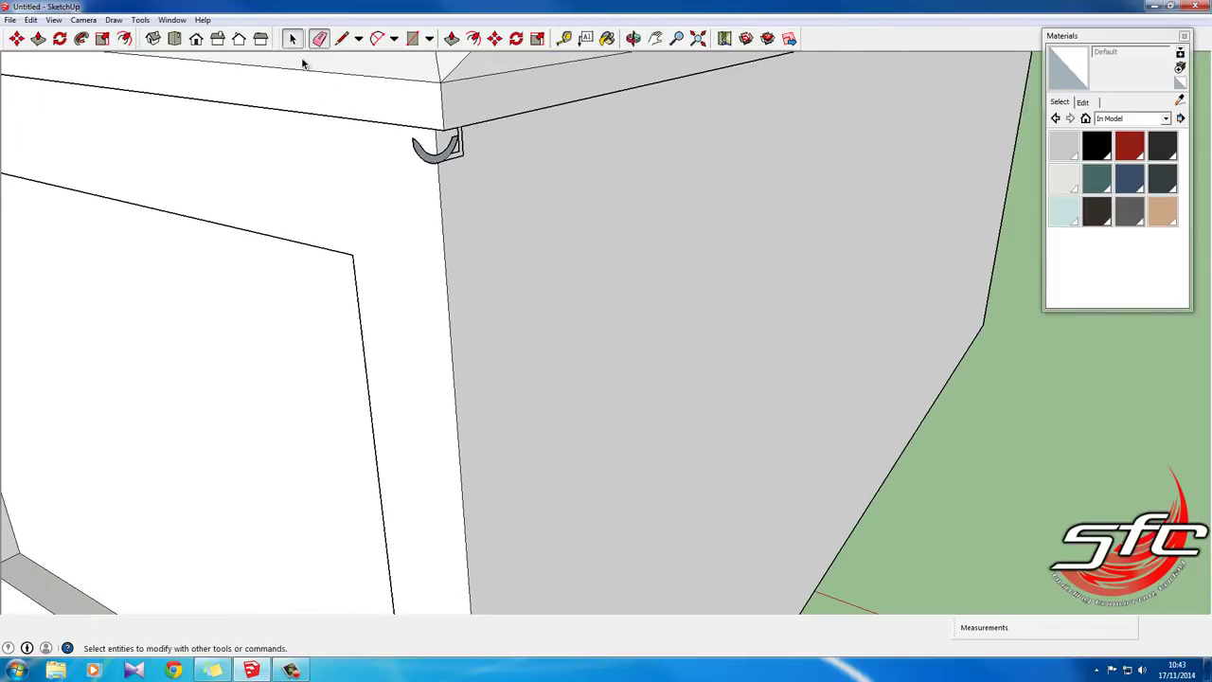
{"action": "left_click", "coordinate": [355, 121]}
{"action": "left_click", "coordinate": [434, 122]}
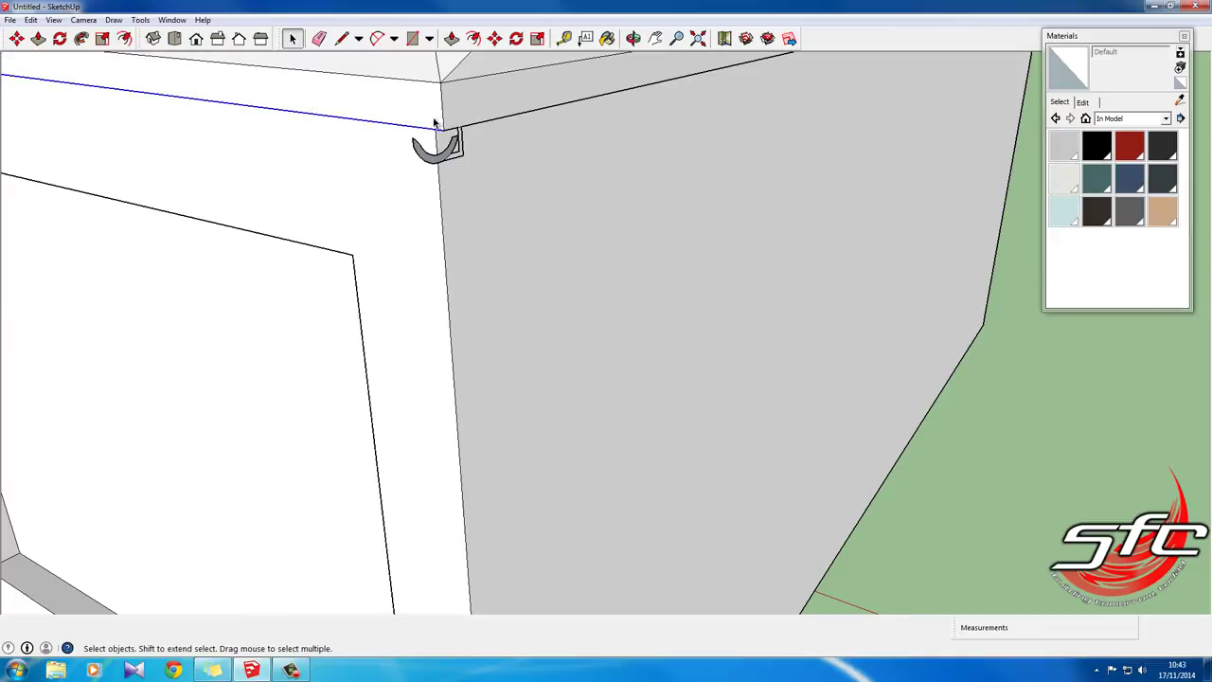
{"action": "scroll", "coordinate": [516, 132], "scroll_direction": "down", "scroll_amount": 2}
{"action": "scroll", "coordinate": [473, 135], "scroll_direction": "up", "scroll_amount": 4}
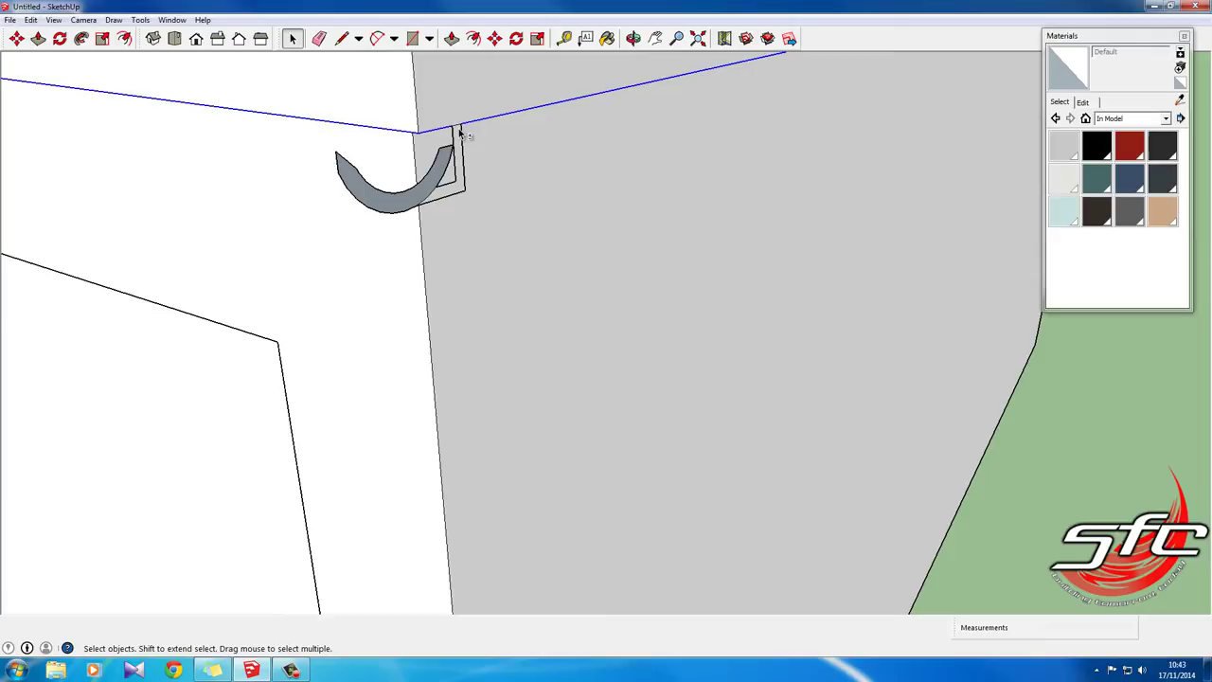
{"action": "scroll", "coordinate": [579, 179], "scroll_direction": "down", "scroll_amount": 3}
{"action": "scroll", "coordinate": [389, 173], "scroll_direction": "down", "scroll_amount": 3}
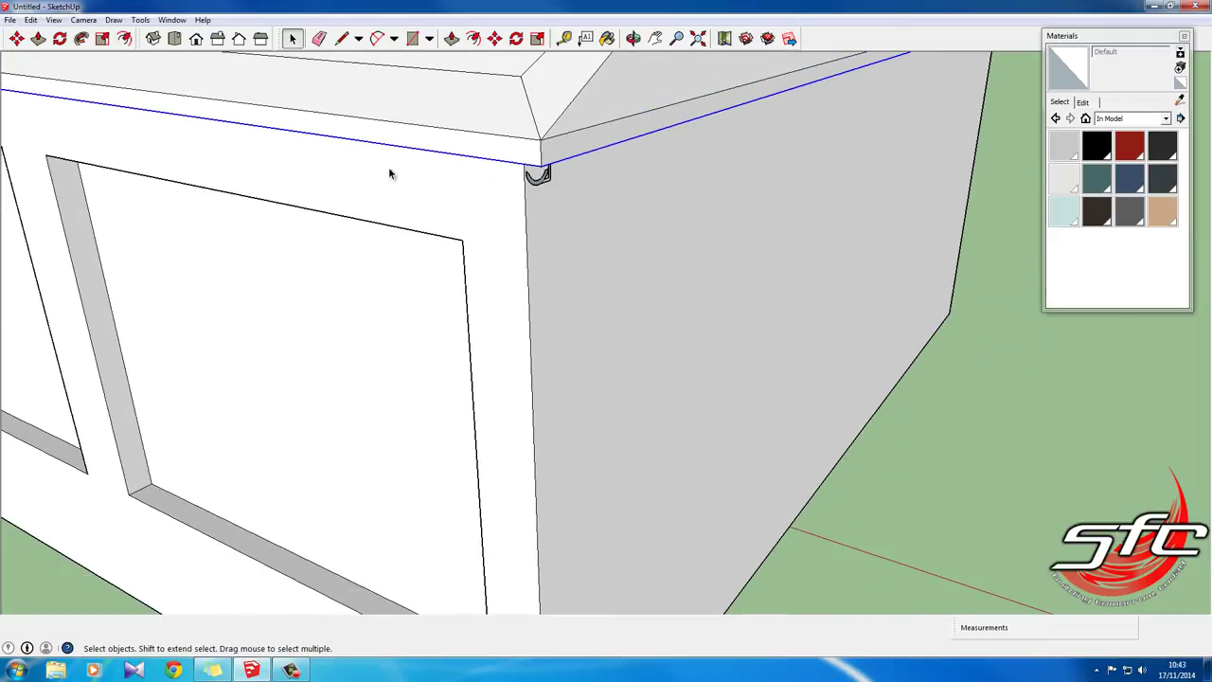
Step: Orbit around the house to view the eave from the side and gable end
{"action": "middle_click_drag", "start_coordinate": [389, 173], "coordinate": [634, 139]}
{"action": "scroll", "coordinate": [652, 151], "scroll_direction": "down", "scroll_amount": 8}
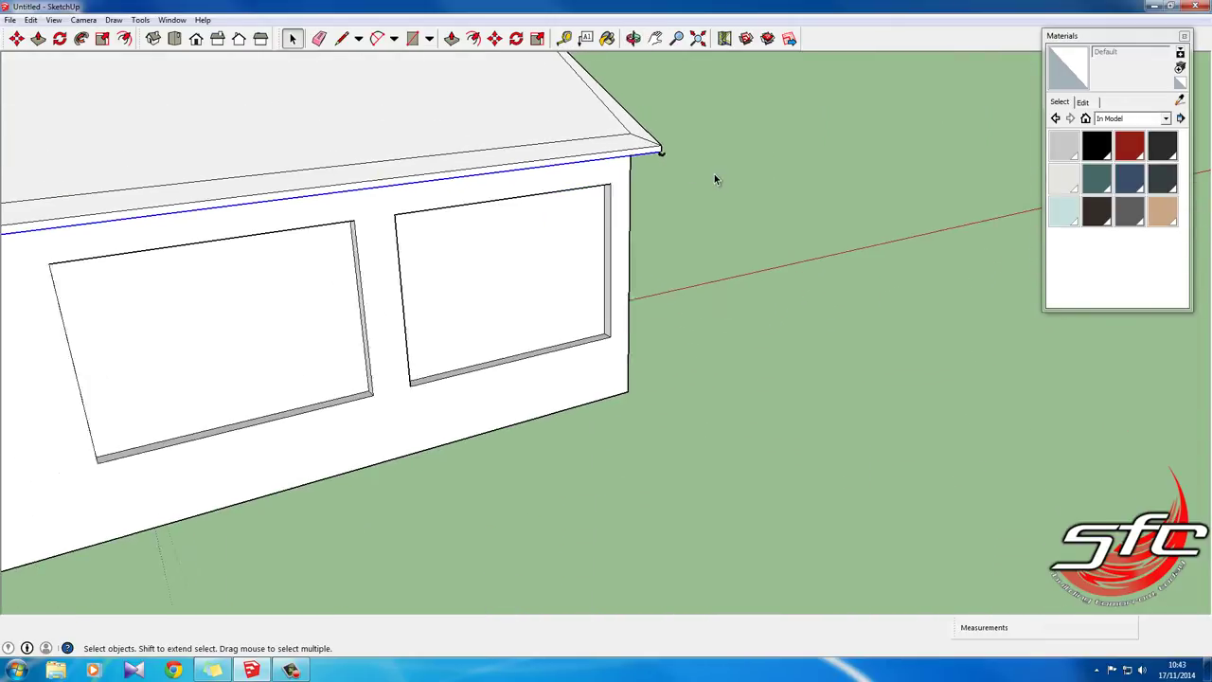
{"action": "scroll", "coordinate": [162, 241], "scroll_direction": "up", "scroll_amount": 6}
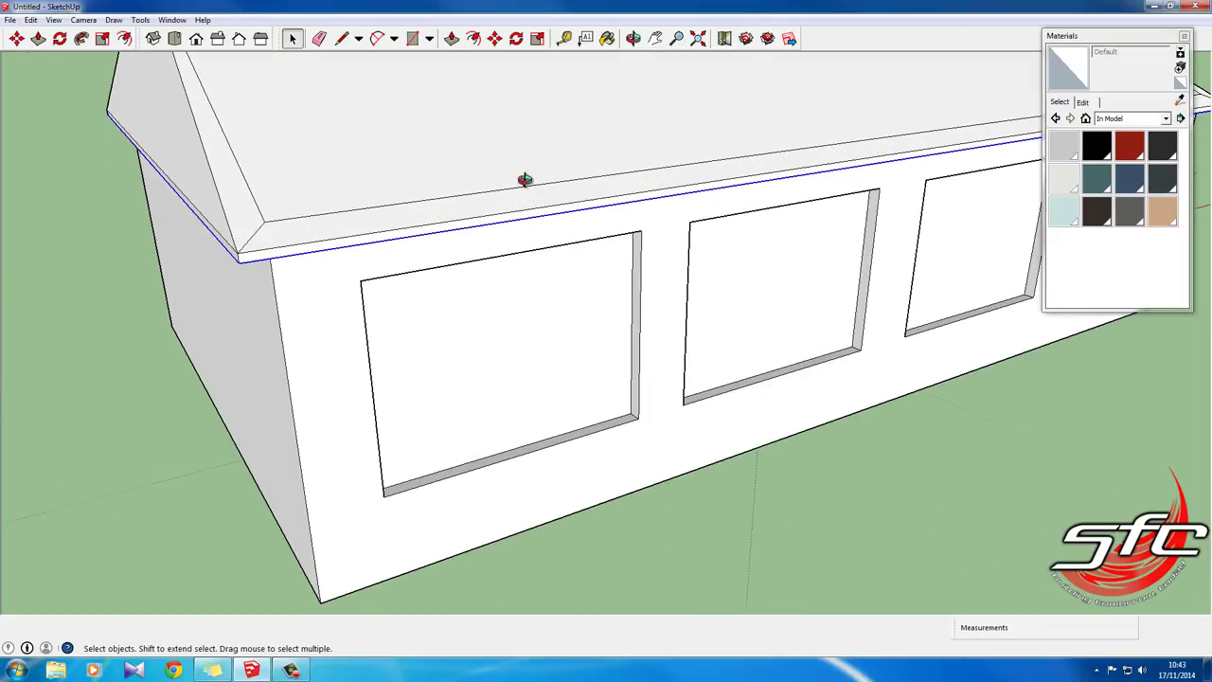
{"action": "scroll", "coordinate": [652, 193], "scroll_direction": "up", "scroll_amount": 3}
{"action": "scroll", "coordinate": [157, 262], "scroll_direction": "down", "scroll_amount": 4}
{"action": "middle_click_drag", "start_coordinate": [157, 262], "coordinate": [328, 244]}
{"action": "scroll", "coordinate": [157, 347], "scroll_direction": "up", "scroll_amount": 4}
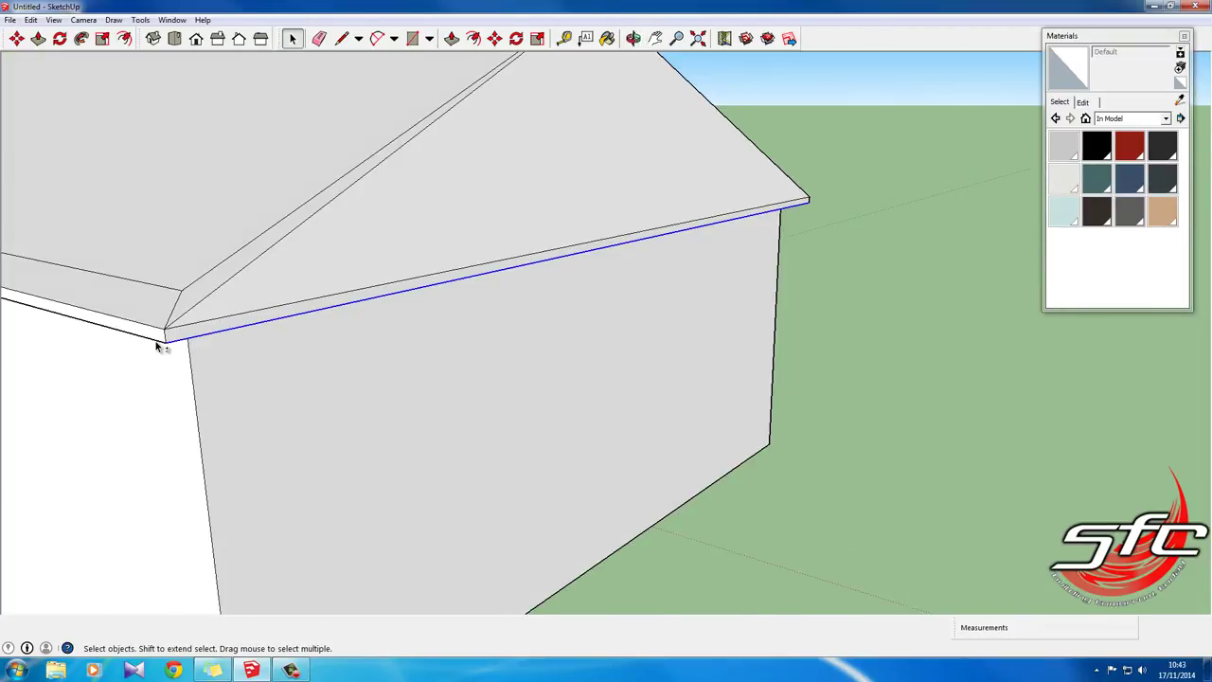
{"action": "scroll", "coordinate": [674, 303], "scroll_direction": "down", "scroll_amount": 6}
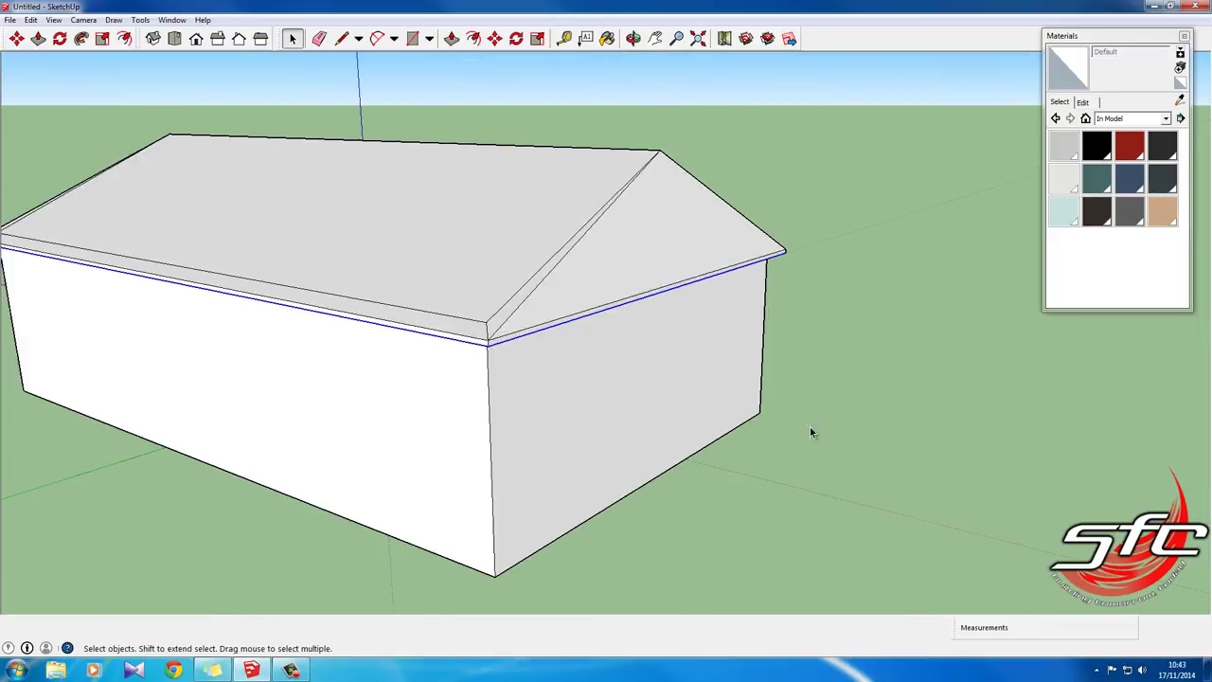
{"action": "middle_click_drag", "start_coordinate": [360, 350], "coordinate": [663, 319]}
{"action": "scroll", "coordinate": [587, 318], "scroll_direction": "up", "scroll_amount": 5}
{"action": "scroll", "coordinate": [533, 315], "scroll_direction": "up", "scroll_amount": 3}
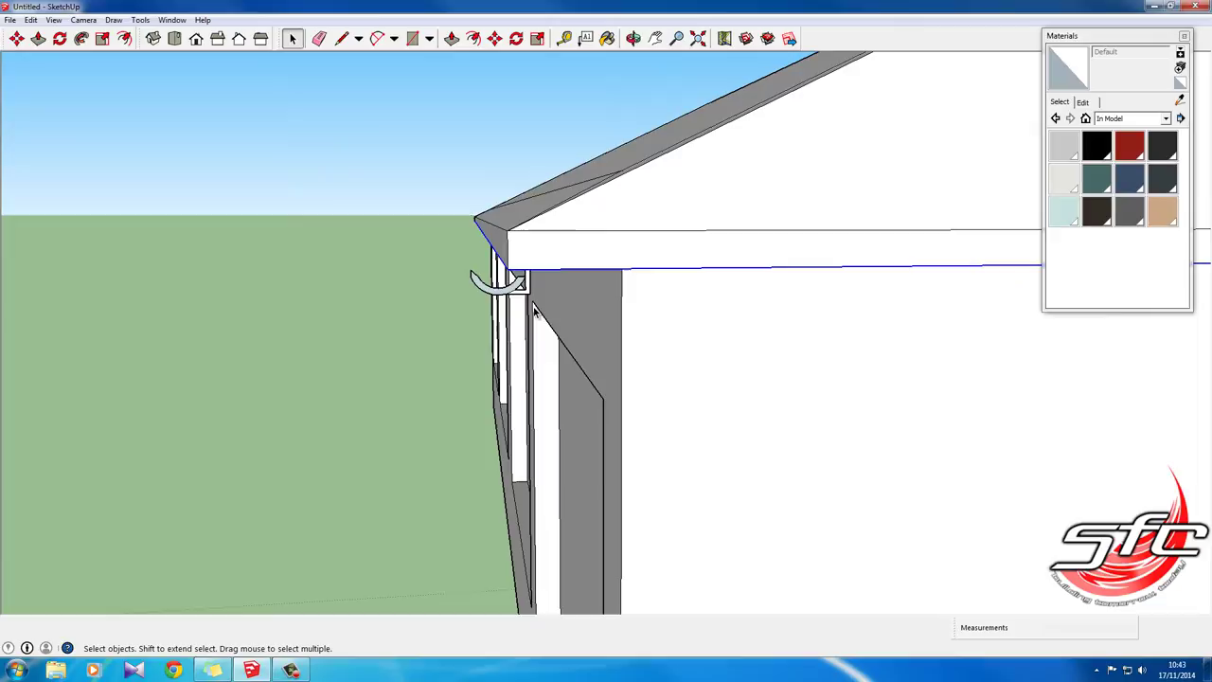
{"action": "scroll", "coordinate": [530, 306], "scroll_direction": "down", "scroll_amount": 2}
Step: Erase the stray line from the gutter profile and return to Select
{"action": "left_click", "coordinate": [320, 39]}
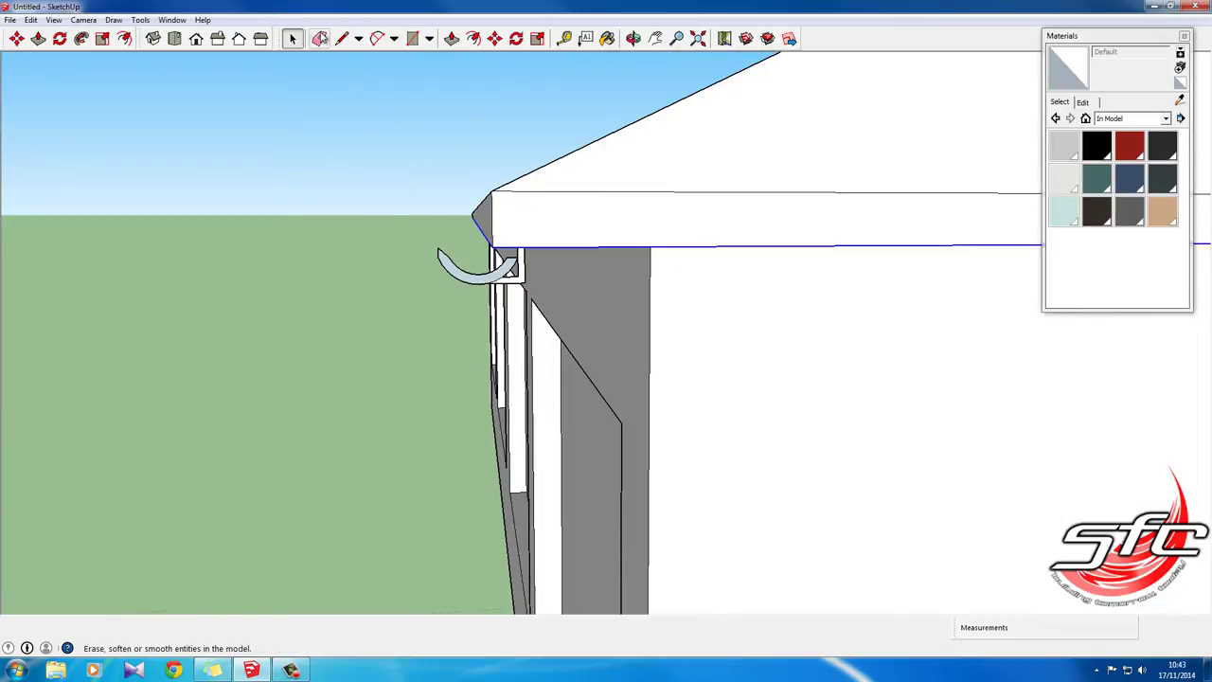
{"action": "left_click", "coordinate": [320, 39]}
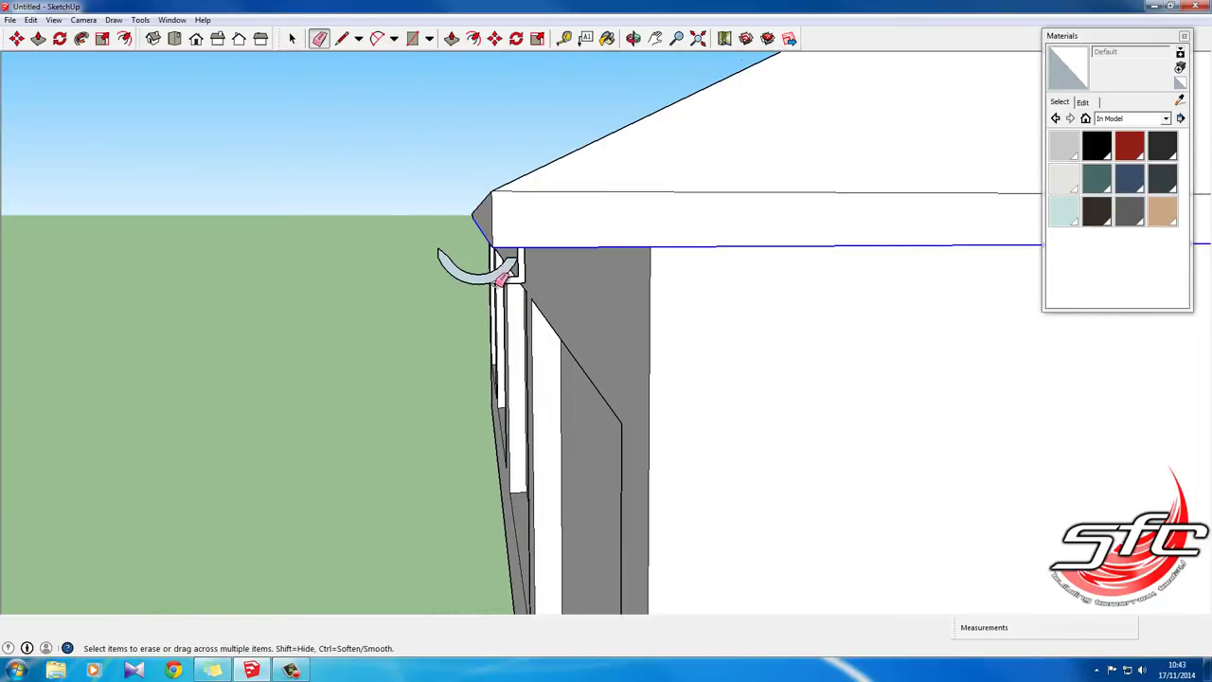
{"action": "scroll", "coordinate": [498, 275], "scroll_direction": "up", "scroll_amount": 2}
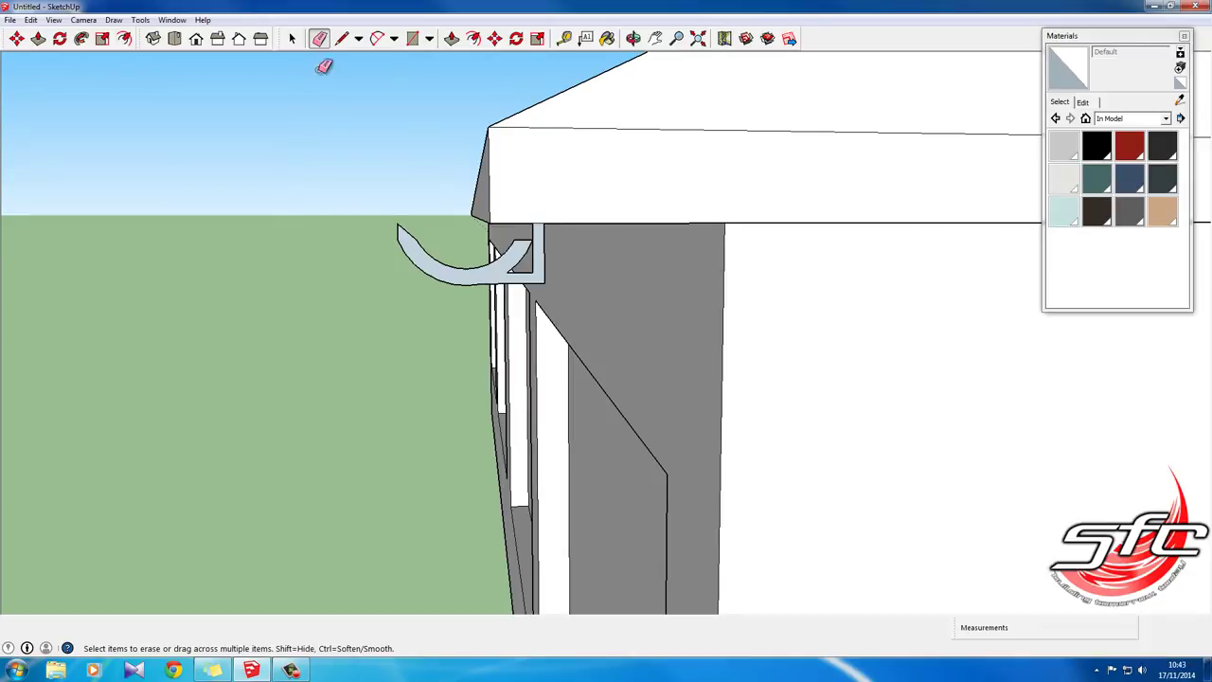
{"action": "left_click", "coordinate": [292, 39]}
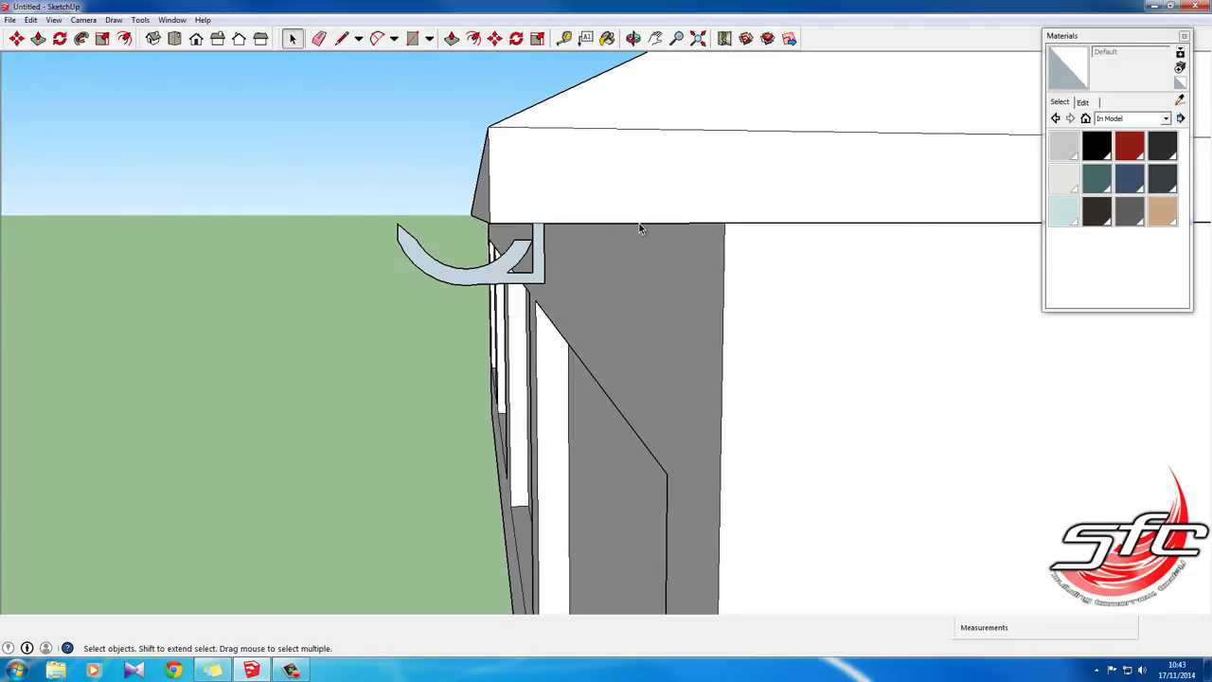
Step: Orbit around the gutter corner, gable end and long wall to inspect the profile
{"action": "middle_click_drag", "start_coordinate": [531, 225], "coordinate": [555, 230]}
{"action": "scroll", "coordinate": [548, 229], "scroll_direction": "up", "scroll_amount": 2}
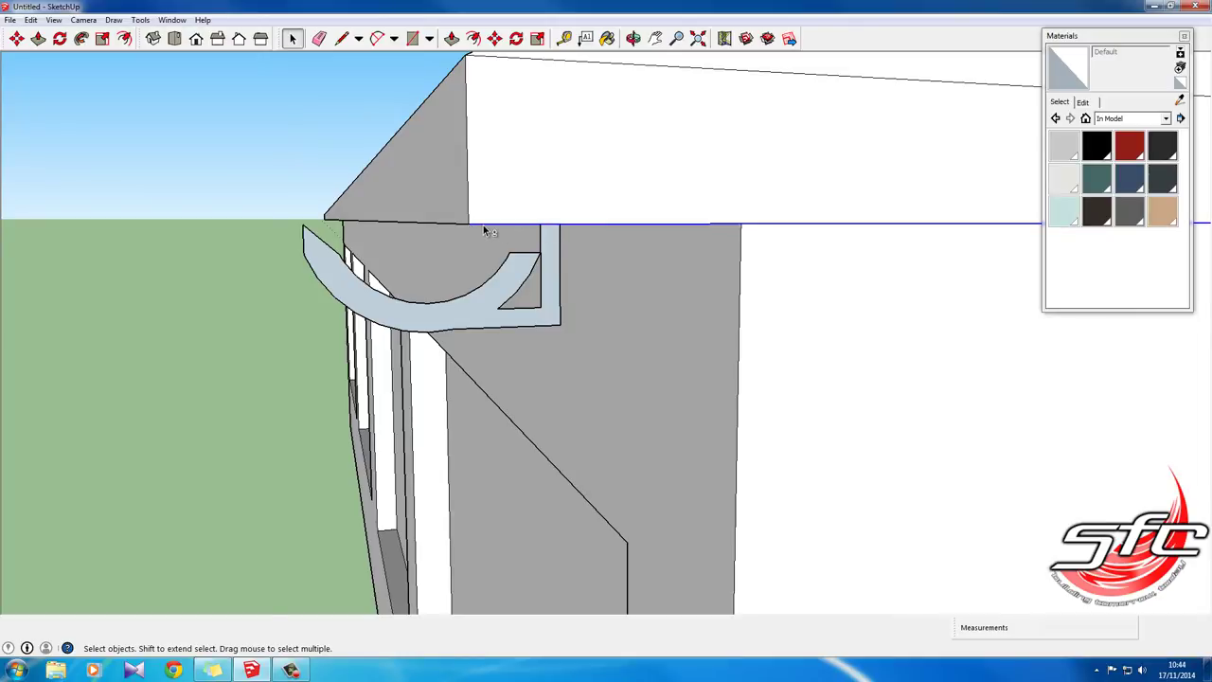
{"action": "scroll", "coordinate": [704, 248], "scroll_direction": "down", "scroll_amount": 3}
{"action": "middle_click_drag", "start_coordinate": [703, 248], "coordinate": [786, 249]}
{"action": "scroll", "coordinate": [788, 254], "scroll_direction": "down", "scroll_amount": 3}
{"action": "scroll", "coordinate": [789, 254], "scroll_direction": "down", "scroll_amount": 5}
{"action": "middle_click_drag", "start_coordinate": [297, 252], "coordinate": [325, 281]}
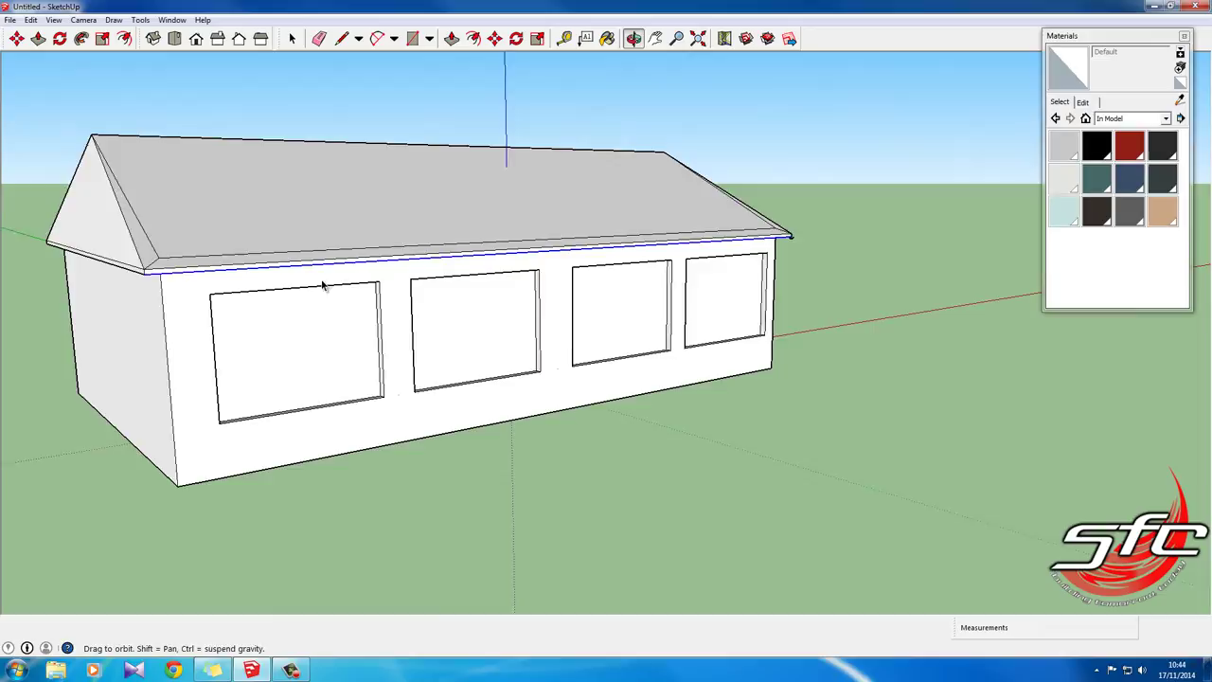
{"action": "scroll", "coordinate": [120, 264], "scroll_direction": "up", "scroll_amount": 3}
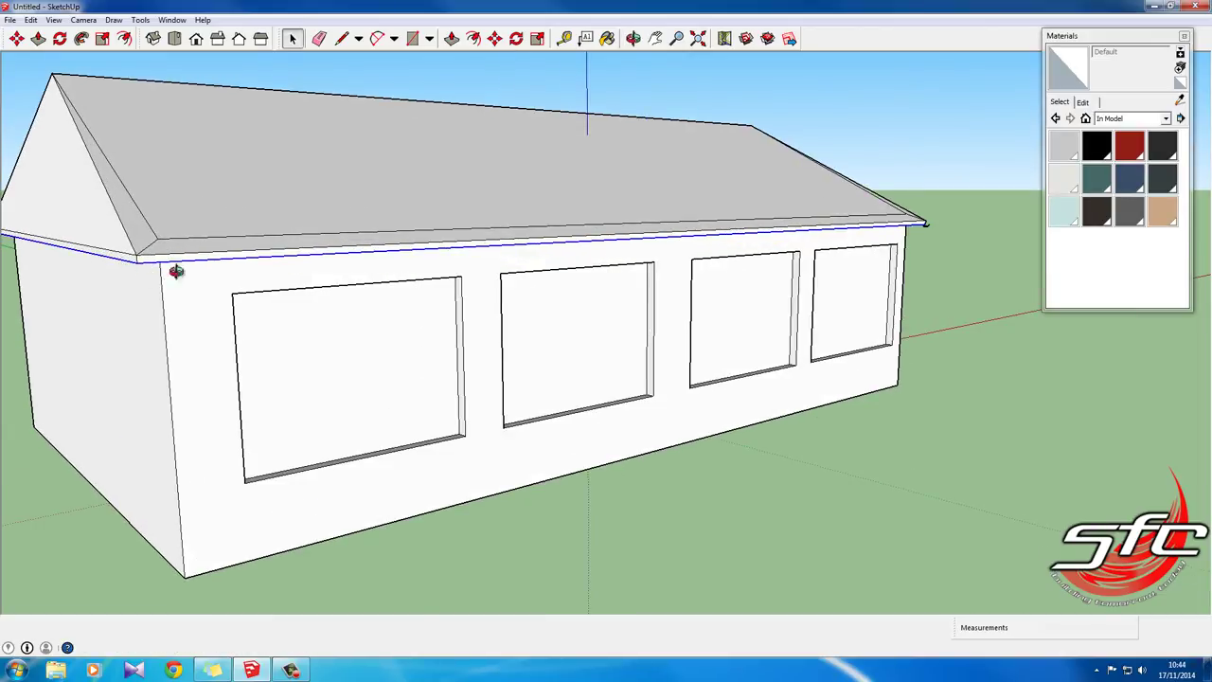
{"action": "middle_click_drag", "start_coordinate": [173, 271], "coordinate": [577, 278]}
{"action": "scroll", "coordinate": [317, 370], "scroll_direction": "up", "scroll_amount": 3}
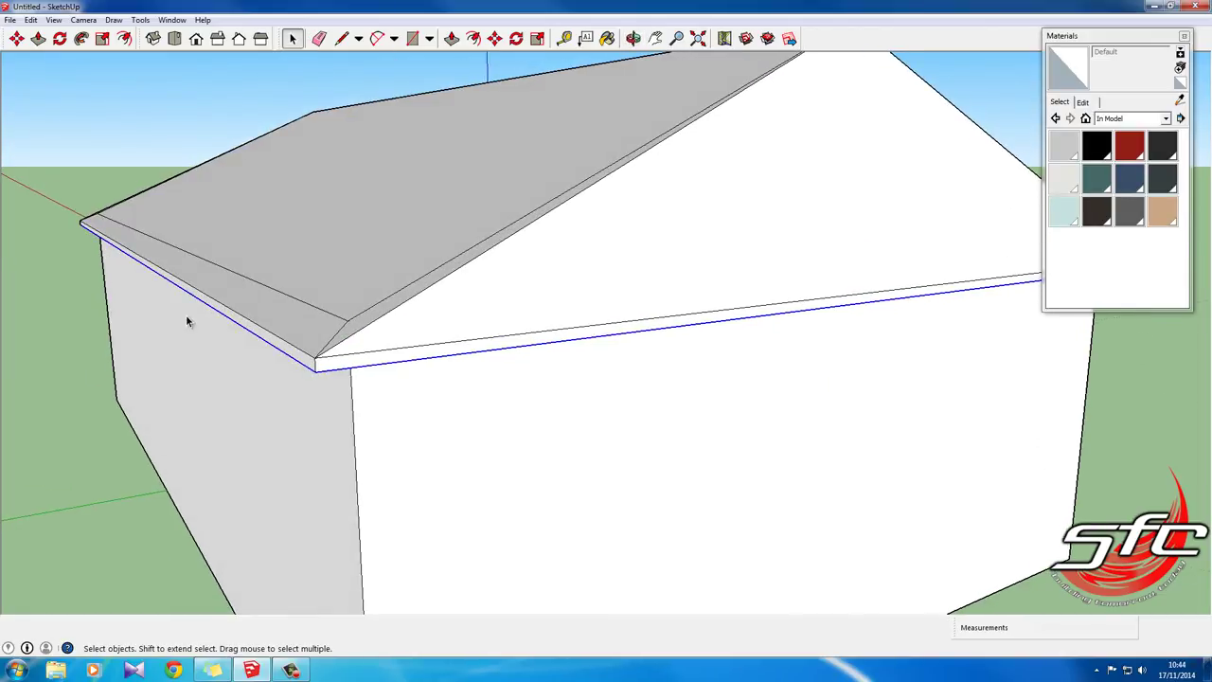
{"action": "middle_click_drag", "start_coordinate": [187, 321], "coordinate": [817, 313]}
{"action": "scroll", "coordinate": [438, 306], "scroll_direction": "down", "scroll_amount": 5}
{"action": "scroll", "coordinate": [157, 236], "scroll_direction": "up", "scroll_amount": 5}
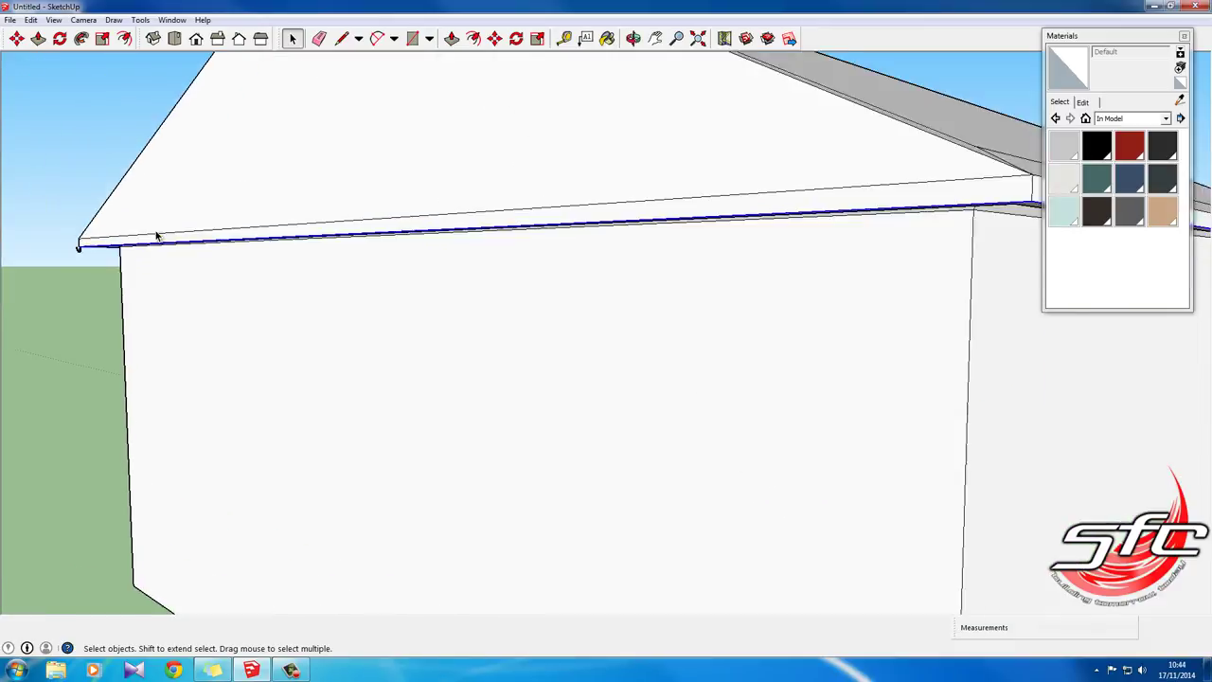
{"action": "middle_click_drag", "start_coordinate": [157, 237], "coordinate": [376, 263]}
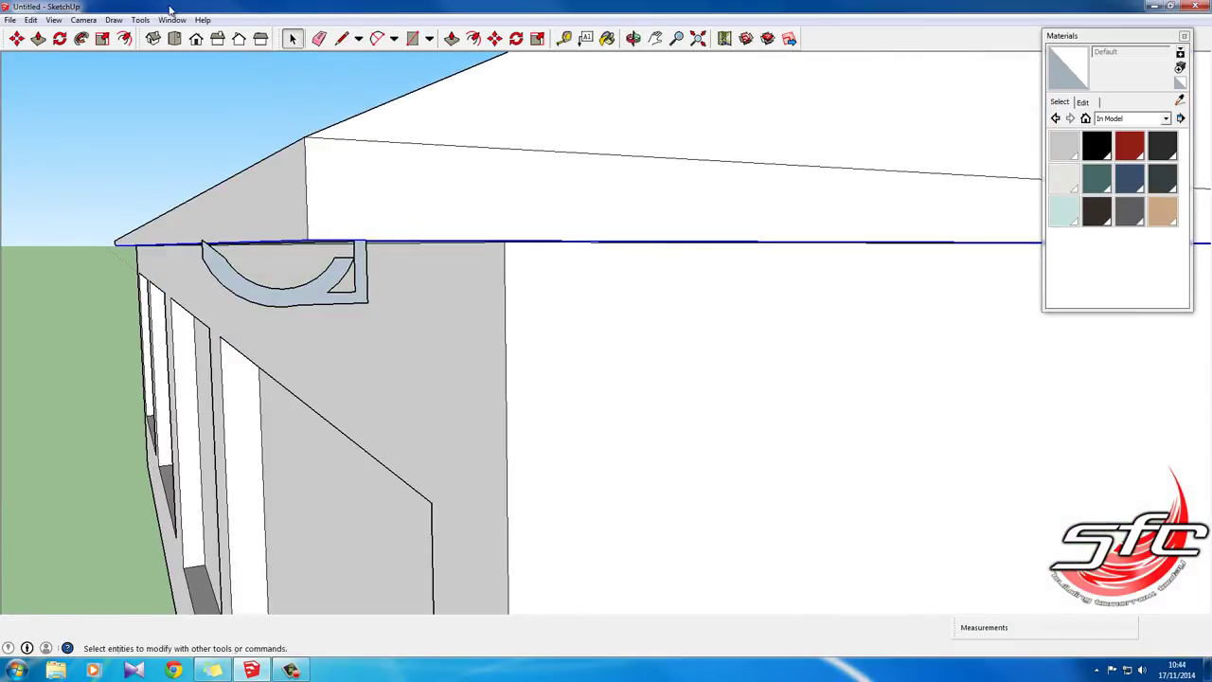
Step: Sweep the gutter profile along the roof's eave edge with Follow Me
{"action": "left_click", "coordinate": [81, 38]}
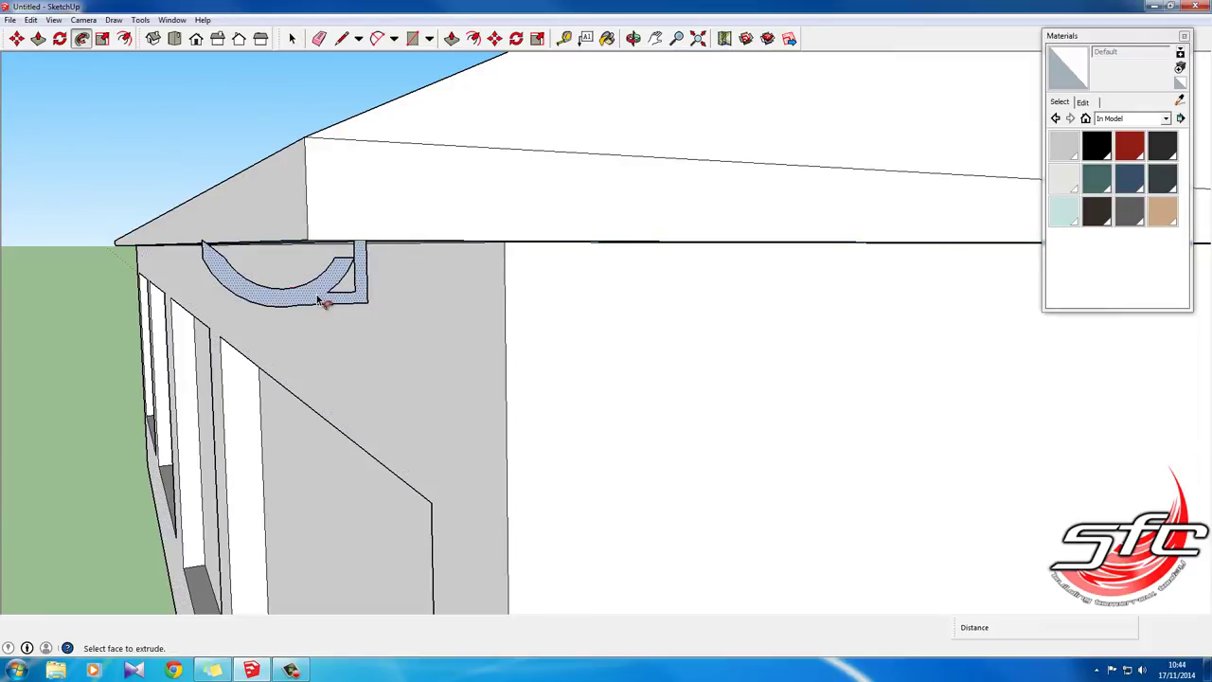
{"action": "left_click_drag", "start_coordinate": [319, 297], "coordinate": [464, 329]}
{"action": "middle_click_drag", "start_coordinate": [464, 329], "coordinate": [770, 316]}
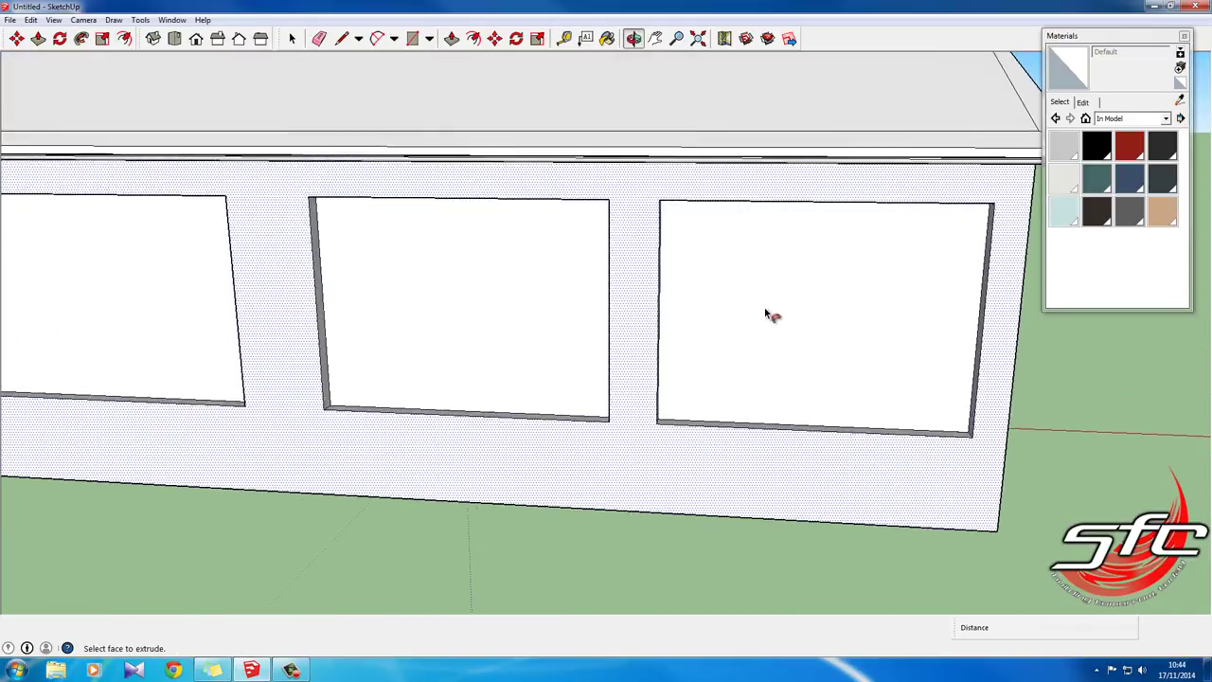
{"action": "scroll", "coordinate": [489, 298], "scroll_direction": "down", "scroll_amount": 2}
{"action": "scroll", "coordinate": [489, 298], "scroll_direction": "down", "scroll_amount": 3}
Step: Orbit to inspect the swept gutter at the roof corner and fascia
{"action": "middle_click_drag", "start_coordinate": [489, 298], "coordinate": [271, 317]}
{"action": "scroll", "coordinate": [323, 297], "scroll_direction": "up", "scroll_amount": 3}
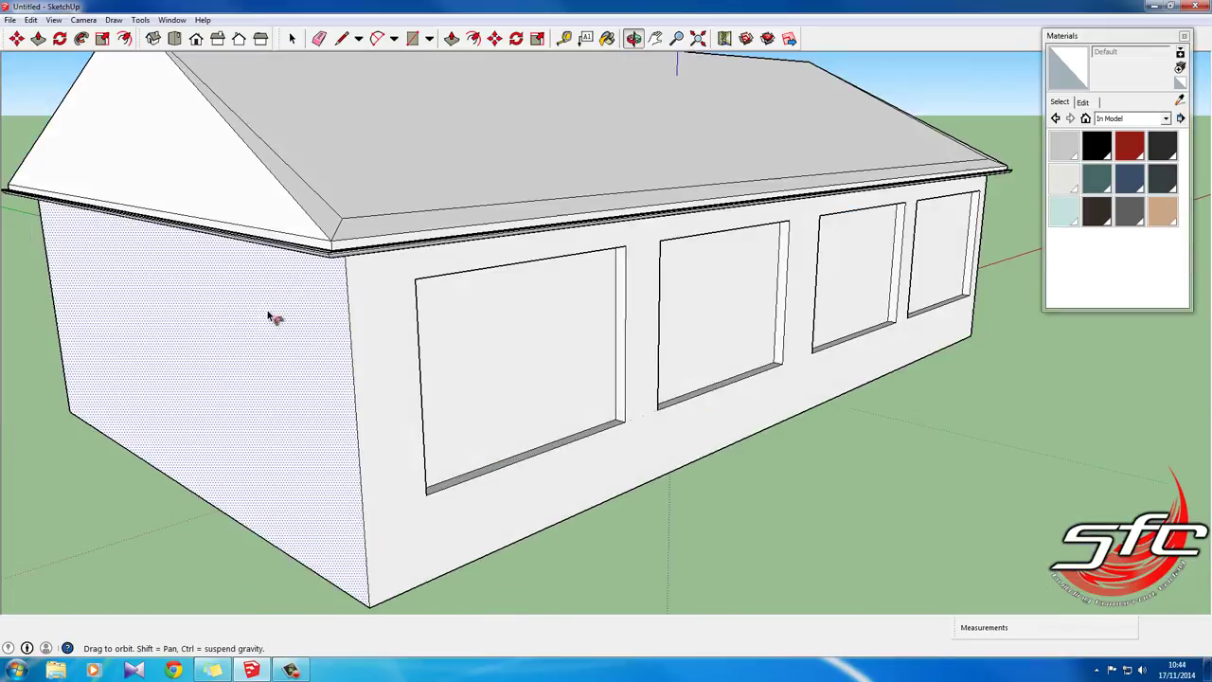
{"action": "scroll", "coordinate": [327, 214], "scroll_direction": "up", "scroll_amount": 3}
{"action": "scroll", "coordinate": [327, 214], "scroll_direction": "up", "scroll_amount": 2}
{"action": "middle_click_drag", "start_coordinate": [354, 238], "coordinate": [211, 395]}
{"action": "key", "text": "p"}
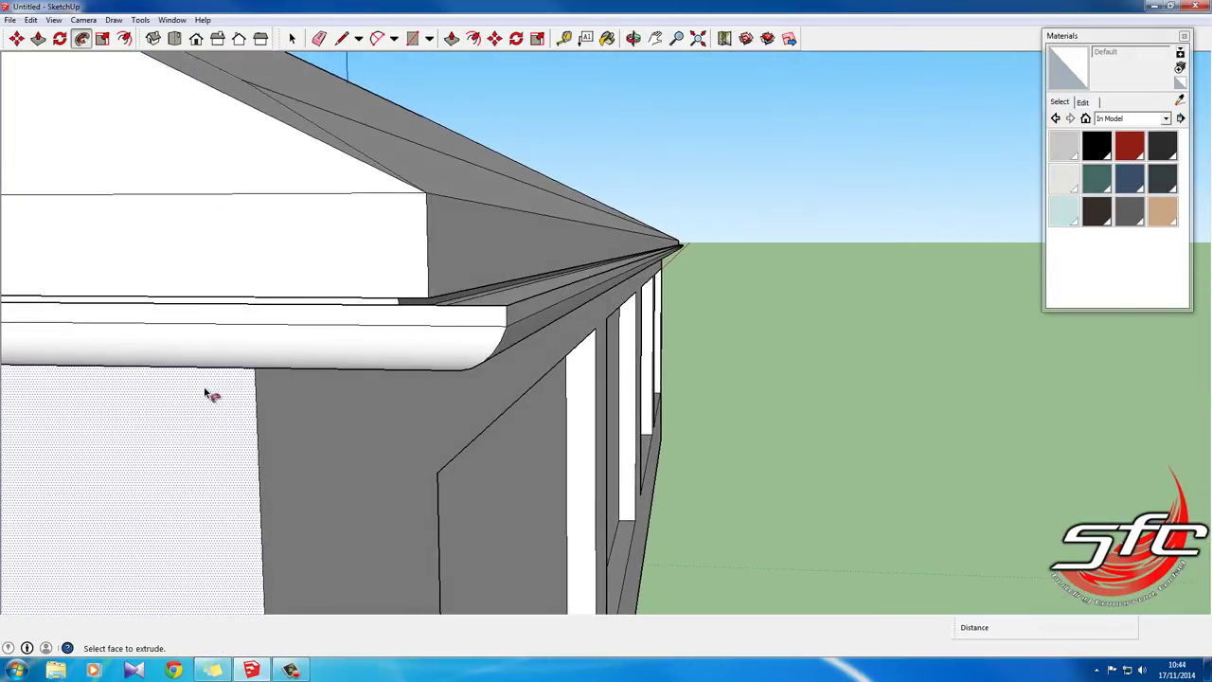
{"action": "middle_click_drag", "start_coordinate": [327, 342], "coordinate": [777, 186]}
Step: Paint the front, left side and far walls with the red material
{"action": "left_click", "coordinate": [1128, 144]}
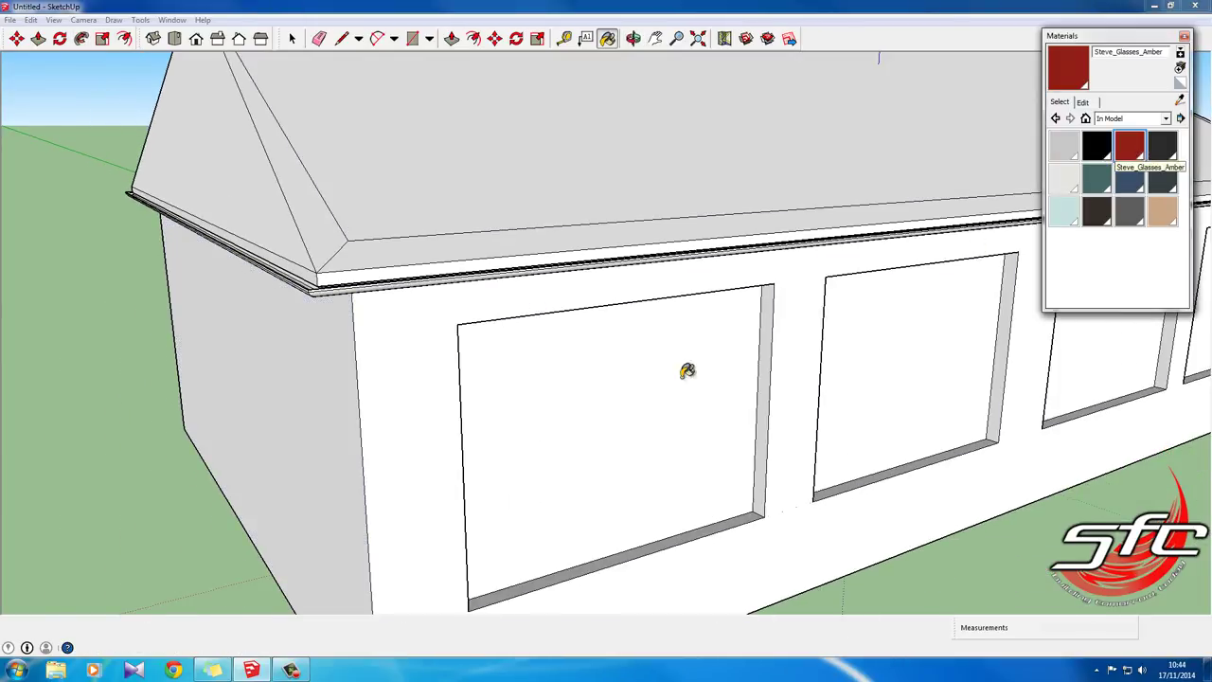
{"action": "left_click", "coordinate": [426, 360]}
{"action": "left_click", "coordinate": [316, 379]}
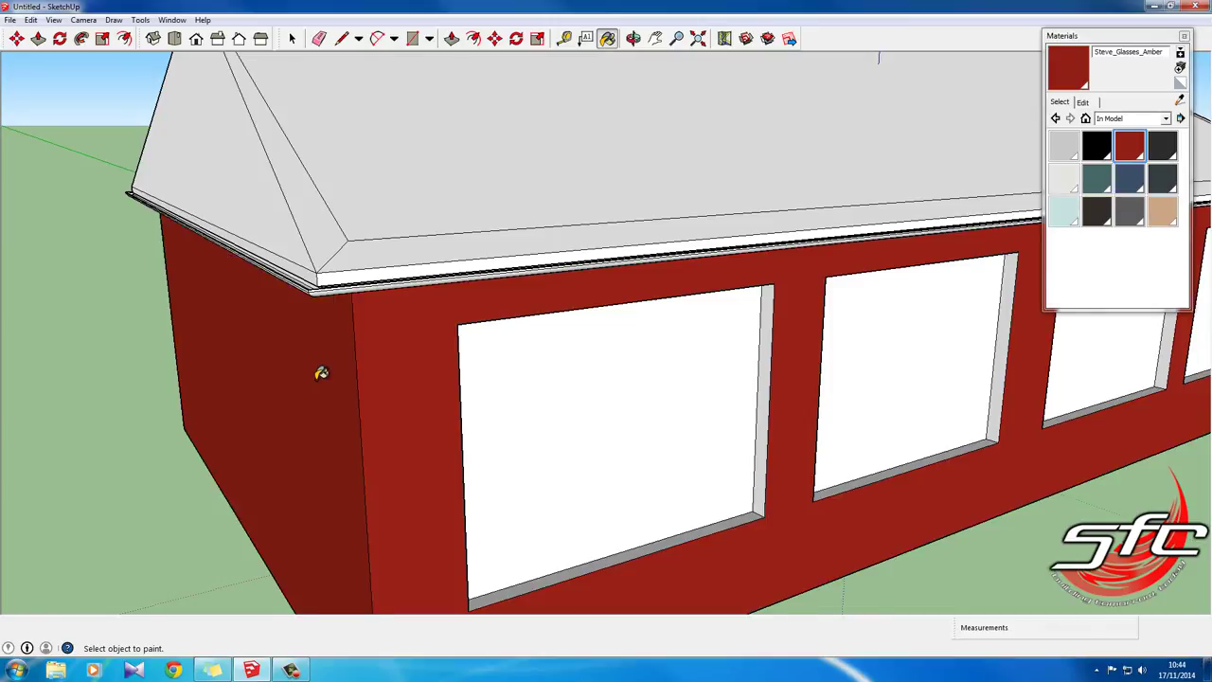
{"action": "mouse_move", "coordinate": [316, 373]}
{"action": "middle_mouse_down"}
{"action": "mouse_move", "coordinate": [782, 306]}
{"action": "mouse_move", "coordinate": [305, 325]}
{"action": "mouse_move", "coordinate": [993, 387]}
{"action": "mouse_move", "coordinate": [427, 376]}
{"action": "mouse_move", "coordinate": [1035, 427]}
{"action": "middle_mouse_up"}
{"action": "left_click", "coordinate": [1027, 428]}
{"action": "scroll", "coordinate": [449, 385], "scroll_direction": "down", "scroll_amount": 3}
{"action": "middle_click_drag", "start_coordinate": [449, 384], "coordinate": [922, 401]}
{"action": "scroll", "coordinate": [527, 366], "scroll_direction": "down", "scroll_amount": 2}
{"action": "middle_click_drag", "start_coordinate": [527, 365], "coordinate": [837, 371]}
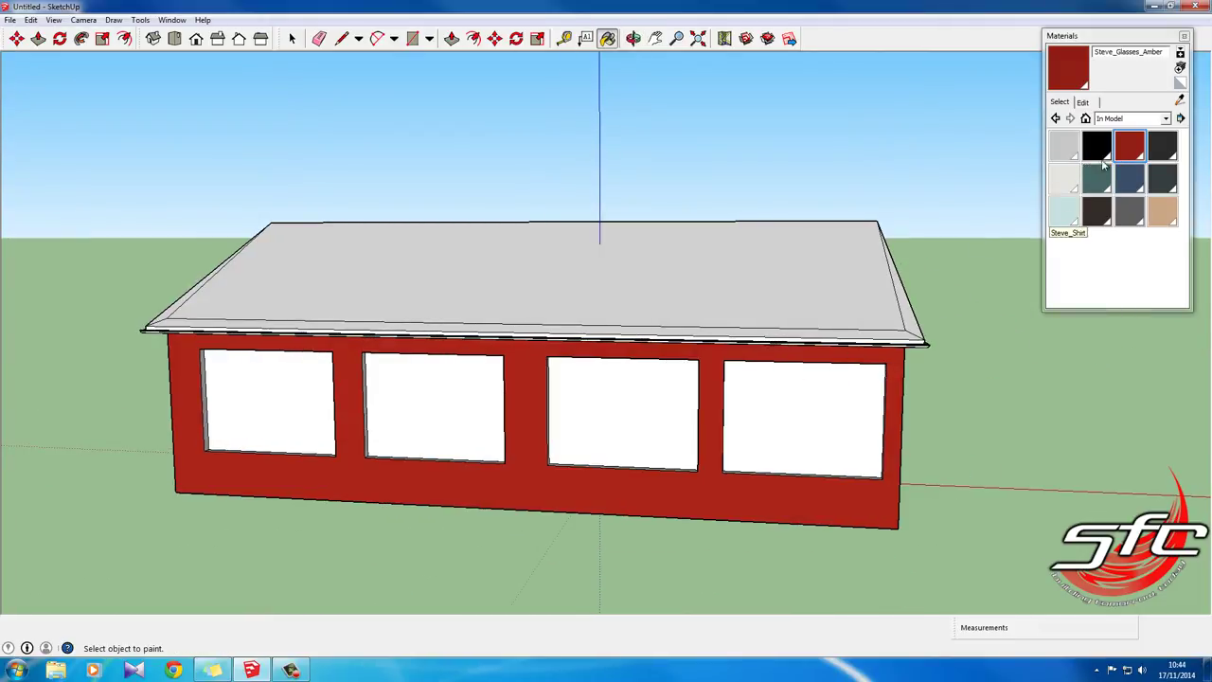
Step: Paint the roof dark grey, then pick the black material
{"action": "left_click", "coordinate": [1161, 178]}
{"action": "left_click", "coordinate": [829, 289]}
{"action": "mouse_move", "coordinate": [830, 289]}
{"action": "middle_mouse_down"}
{"action": "mouse_move", "coordinate": [689, 303]}
{"action": "mouse_move", "coordinate": [536, 363]}
{"action": "mouse_move", "coordinate": [720, 284]}
{"action": "middle_mouse_up"}
{"action": "left_click", "coordinate": [1094, 146]}
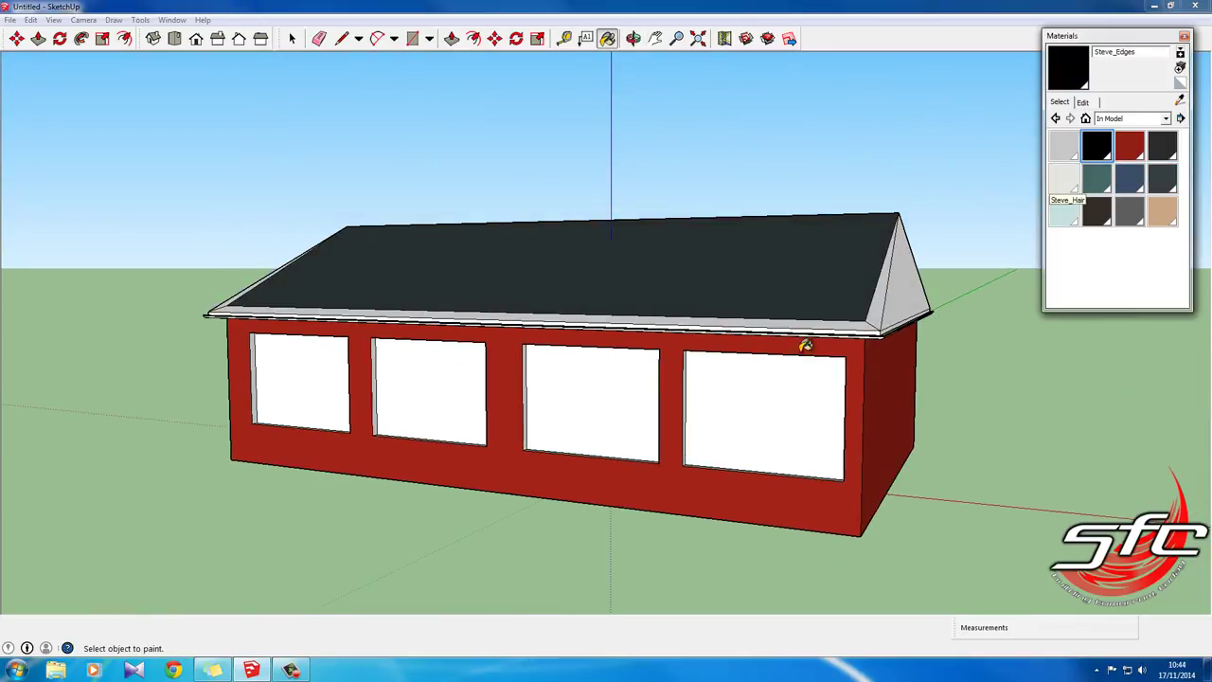
{"action": "middle_click_drag", "start_coordinate": [501, 351], "coordinate": [776, 352]}
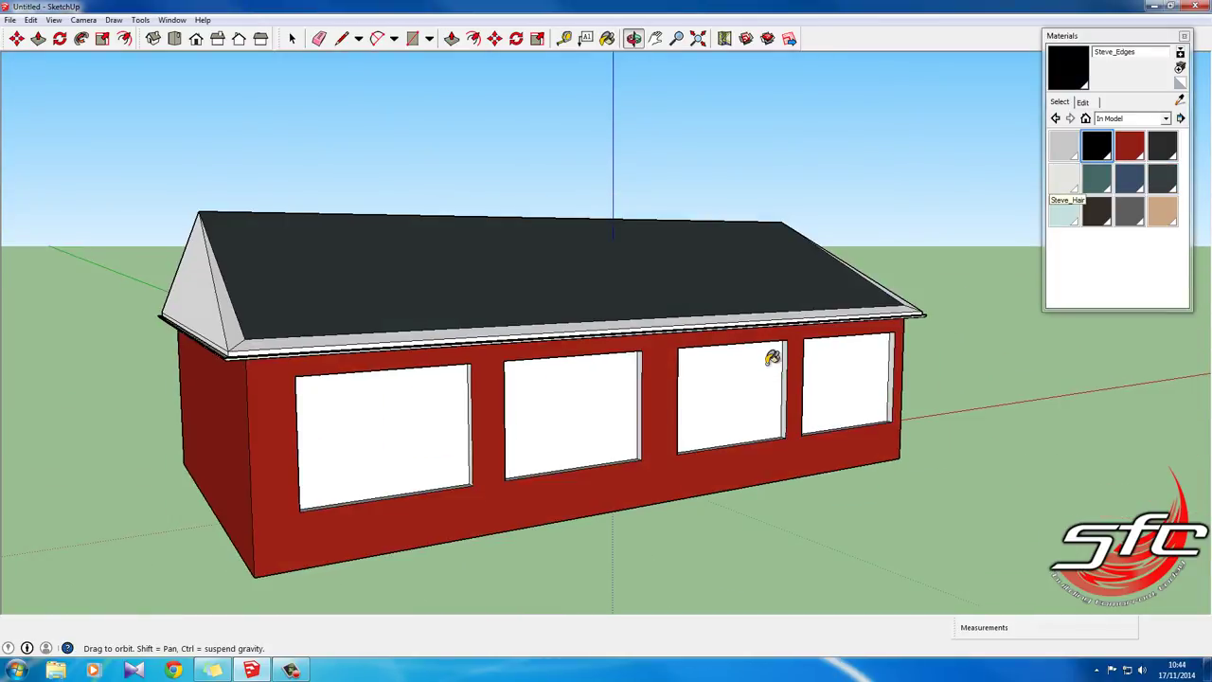
{"action": "scroll", "coordinate": [549, 352], "scroll_direction": "down", "scroll_amount": 3}
{"action": "scroll", "coordinate": [490, 315], "scroll_direction": "up", "scroll_amount": 5}
{"action": "scroll", "coordinate": [490, 315], "scroll_direction": "up", "scroll_amount": 2}
{"action": "mouse_move", "coordinate": [536, 317]}
{"action": "middle_mouse_down"}
{"action": "mouse_move", "coordinate": [584, 435]}
{"action": "mouse_move", "coordinate": [549, 388]}
{"action": "middle_mouse_up"}
{"action": "scroll", "coordinate": [541, 397], "scroll_direction": "up", "scroll_amount": 3}
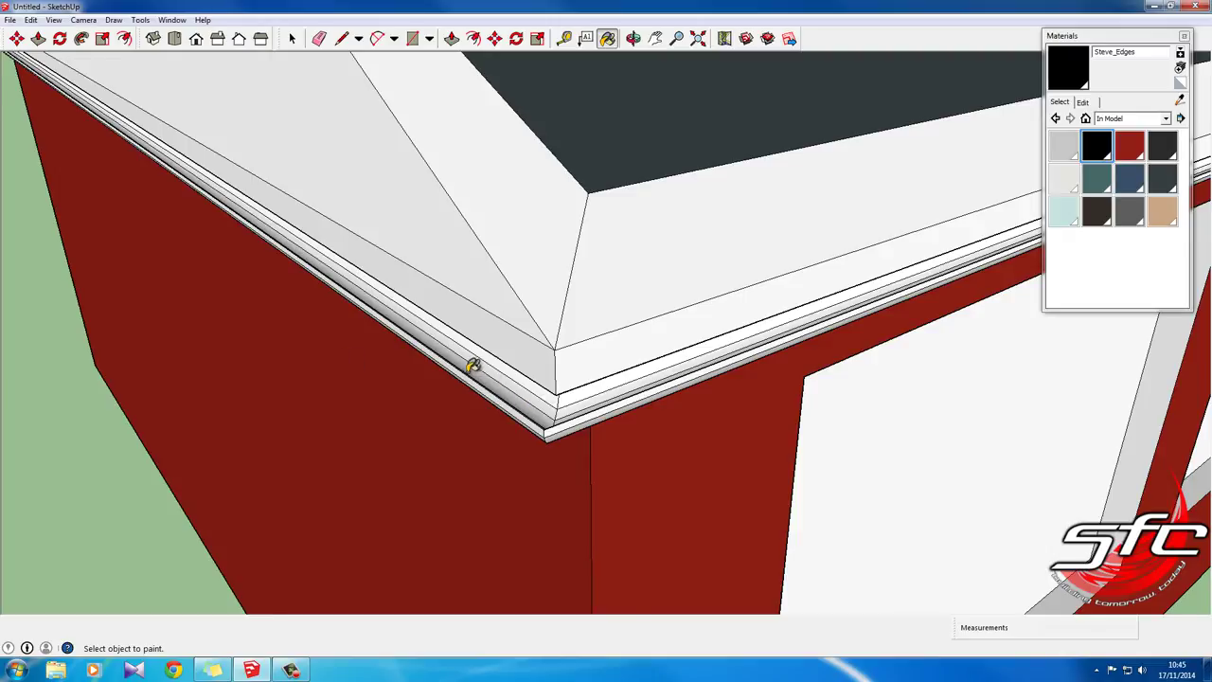
{"action": "middle_click_drag", "start_coordinate": [472, 365], "coordinate": [732, 337]}
{"action": "scroll", "coordinate": [446, 315], "scroll_direction": "down", "scroll_amount": 3}
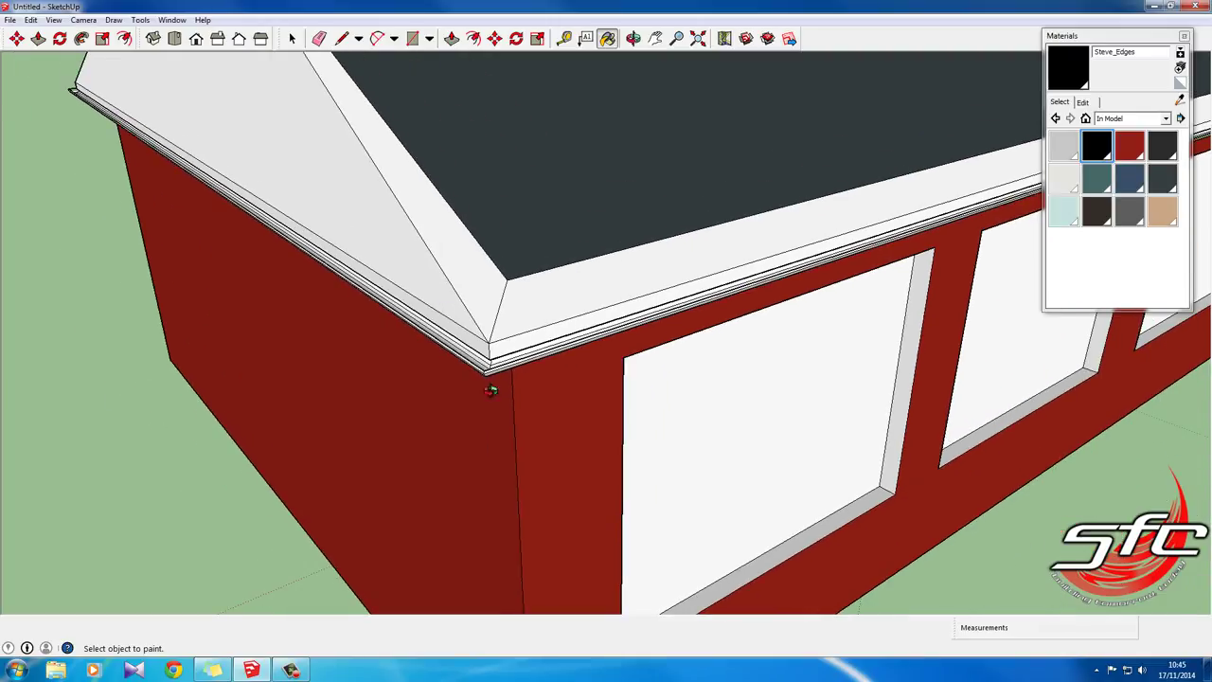
{"action": "mouse_move", "coordinate": [489, 386]}
{"action": "middle_mouse_down"}
{"action": "mouse_move", "coordinate": [690, 262]}
{"action": "mouse_move", "coordinate": [747, 203]}
{"action": "mouse_move", "coordinate": [668, 268]}
{"action": "mouse_move", "coordinate": [500, 324]}
{"action": "middle_mouse_up"}
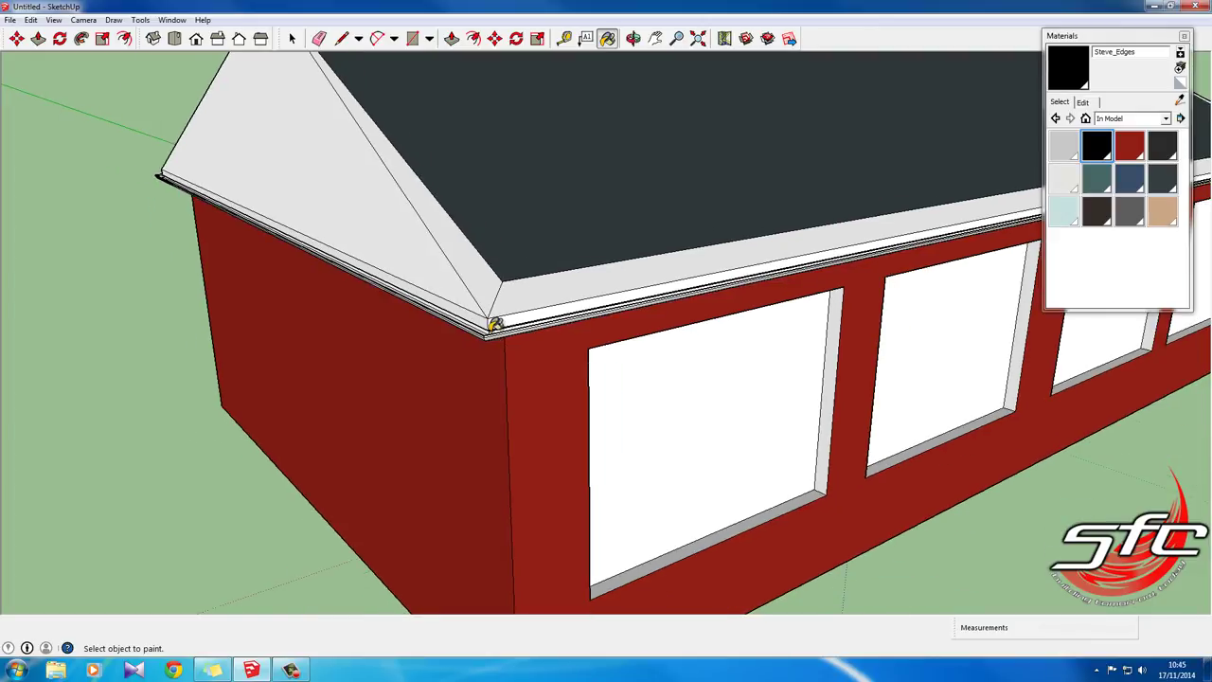
{"action": "scroll", "coordinate": [494, 324], "scroll_direction": "down", "scroll_amount": 5}
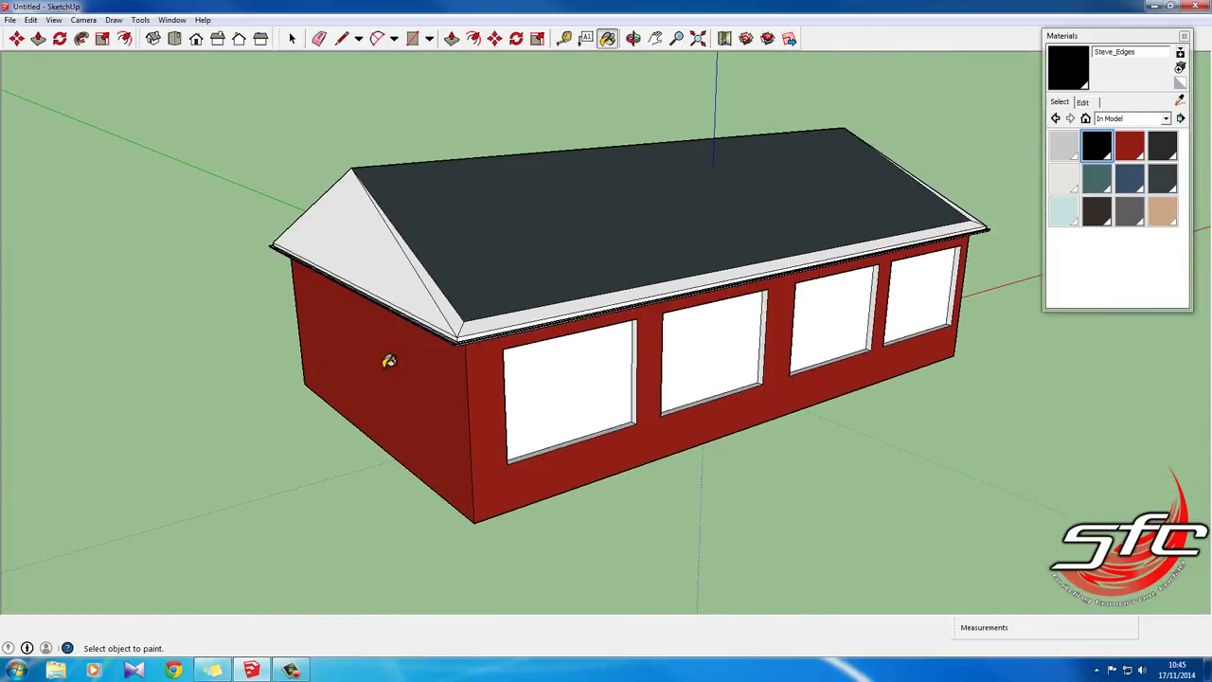
{"action": "scroll", "coordinate": [389, 361], "scroll_direction": "down", "scroll_amount": 3}
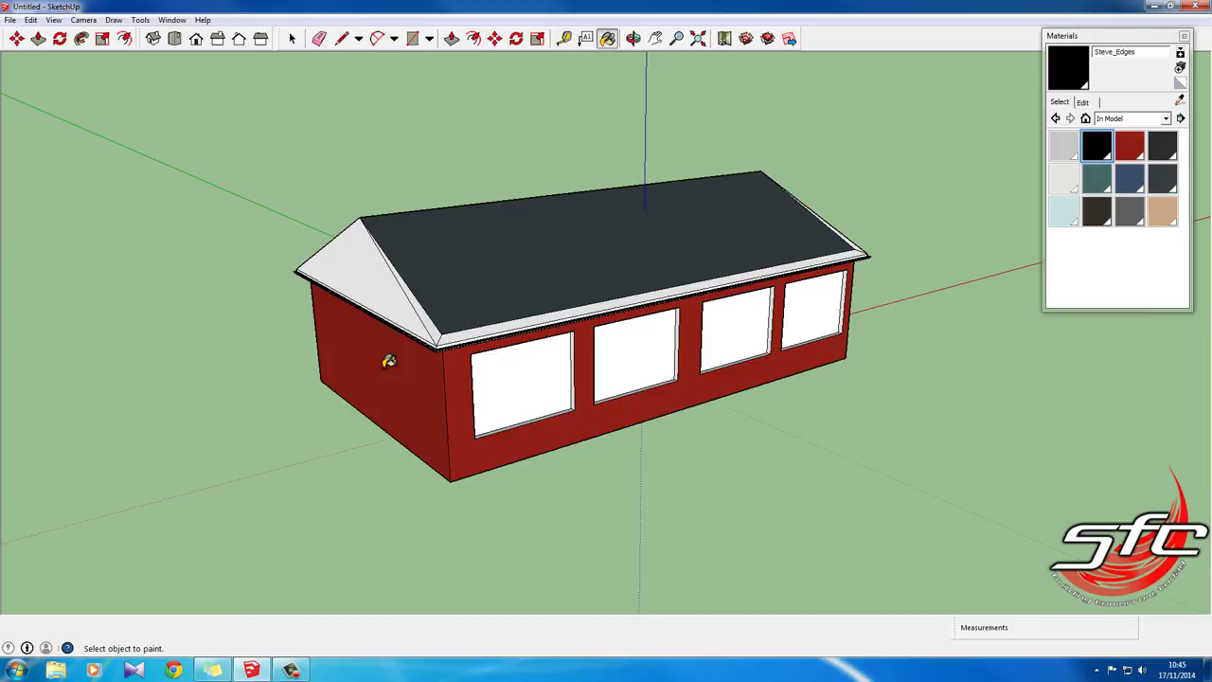
{"action": "scroll", "coordinate": [385, 359], "scroll_direction": "down", "scroll_amount": 1}
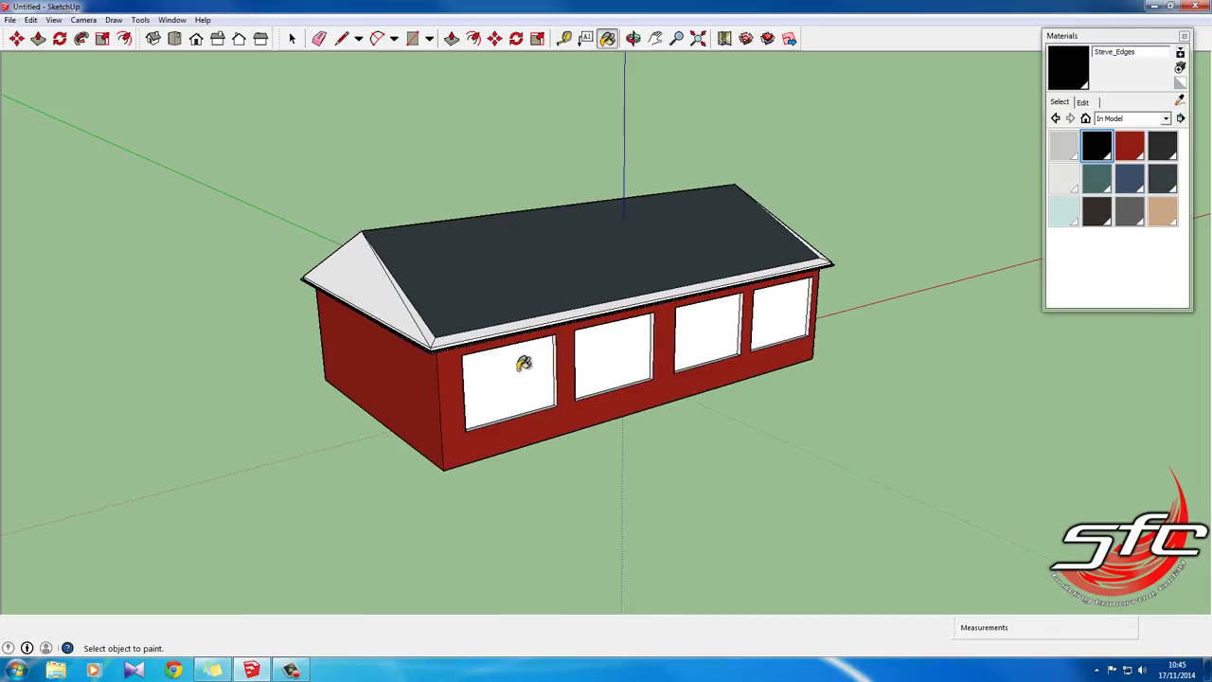
{"action": "mouse_move", "coordinate": [633, 342]}
{"action": "middle_mouse_down"}
{"action": "mouse_move", "coordinate": [573, 257]}
{"action": "mouse_move", "coordinate": [522, 256]}
{"action": "mouse_move", "coordinate": [533, 486]}
{"action": "mouse_move", "coordinate": [725, 373]}
{"action": "mouse_move", "coordinate": [726, 501]}
{"action": "middle_mouse_up"}
{"action": "scroll", "coordinate": [441, 358], "scroll_direction": "up", "scroll_amount": 4}
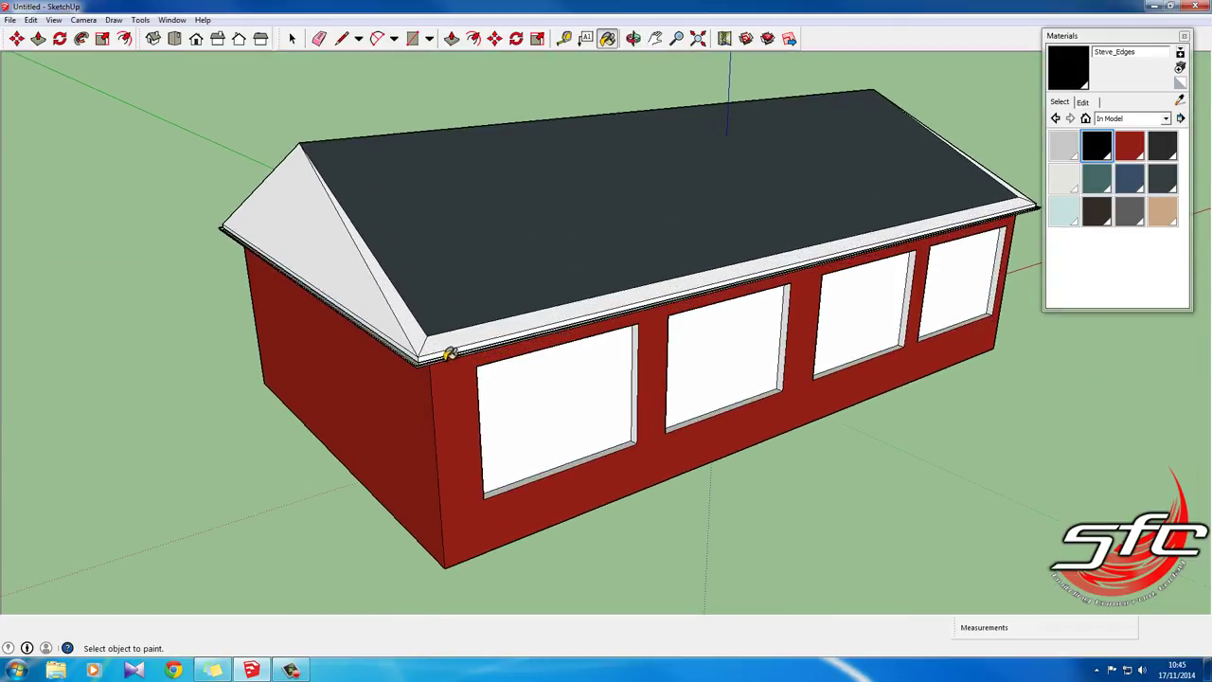
{"action": "middle_click_drag", "start_coordinate": [669, 373], "coordinate": [372, 323]}
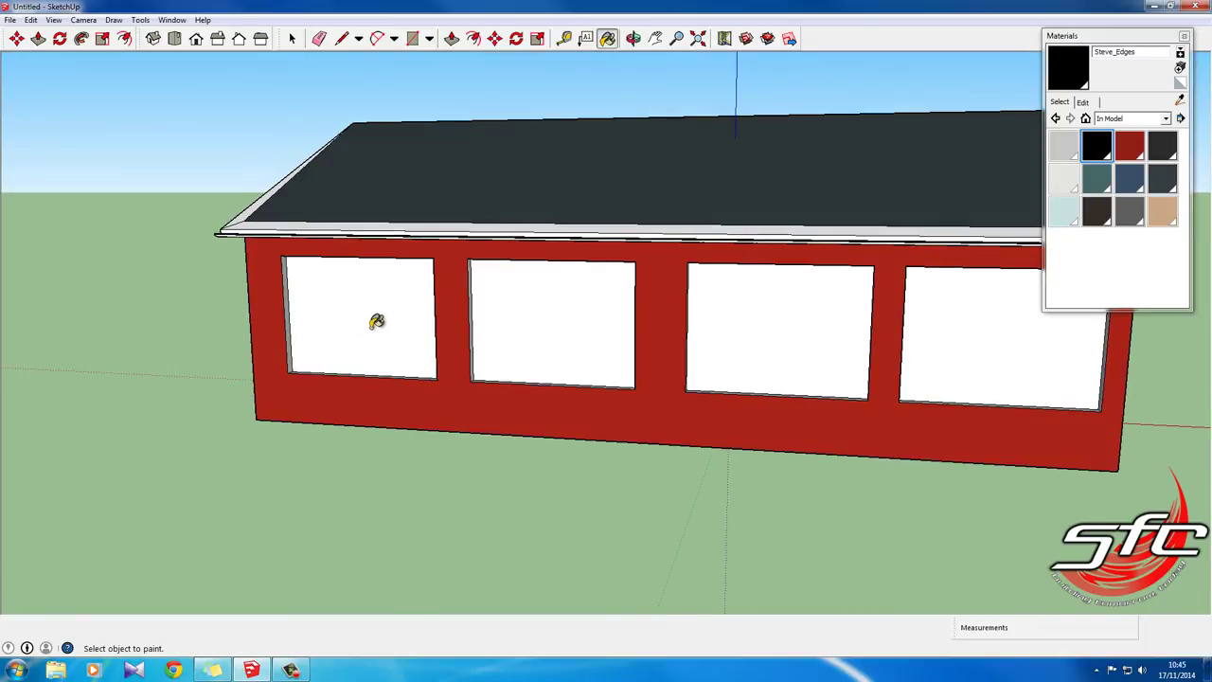
{"action": "scroll", "coordinate": [376, 321], "scroll_direction": "down", "scroll_amount": 2}
{"action": "mouse_move", "coordinate": [566, 338]}
{"action": "middle_mouse_down"}
{"action": "mouse_move", "coordinate": [628, 300]}
{"action": "mouse_move", "coordinate": [655, 310]}
{"action": "middle_mouse_up"}
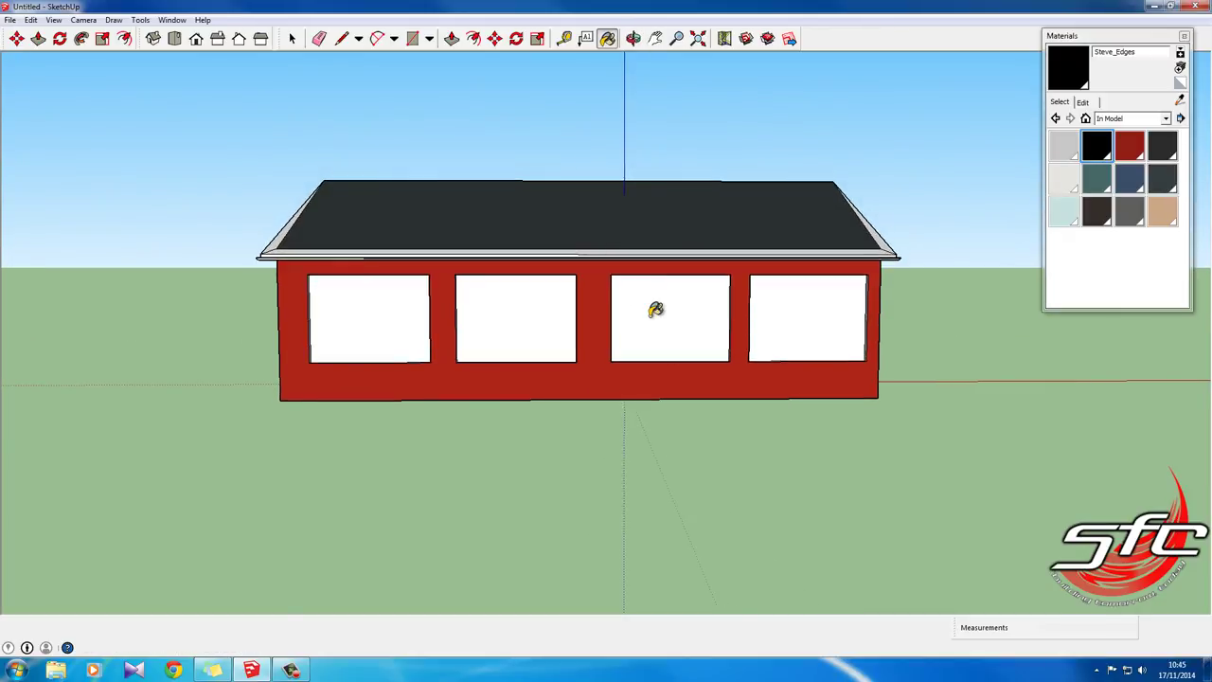